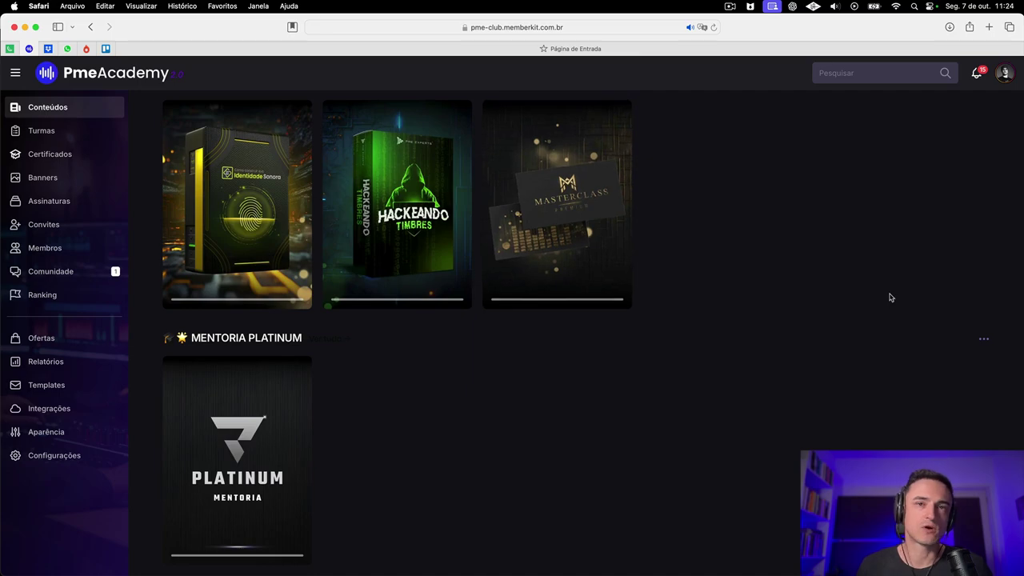
scroll(889, 295, down, 15)
scroll(888, 298, up, 1)
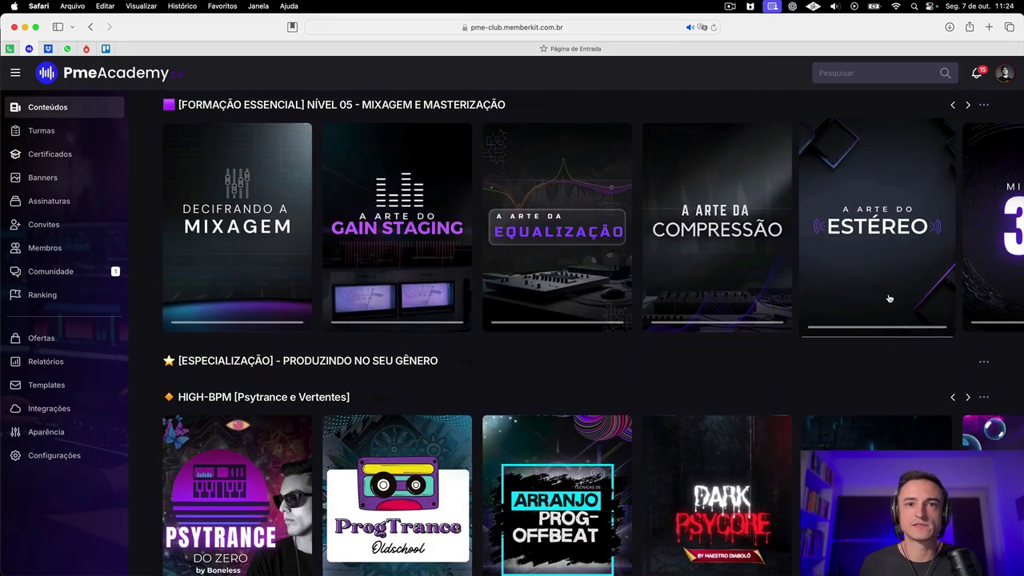
scroll(887, 297, up, 15)
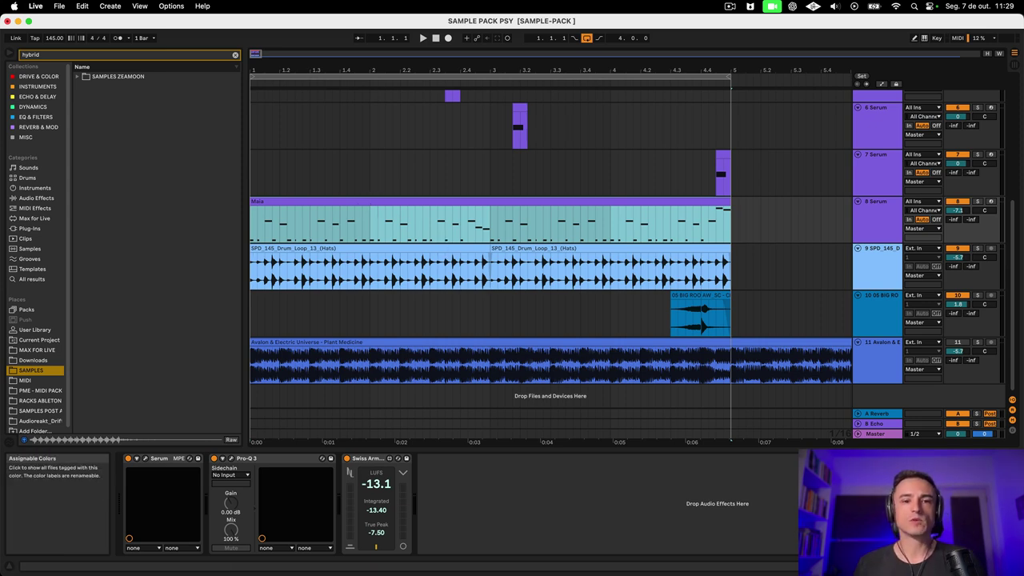
In Ableton Live, look through all results for "hybrid" and add Hybrid Reverb to the device chain of track 8 Serum
click(870, 204)
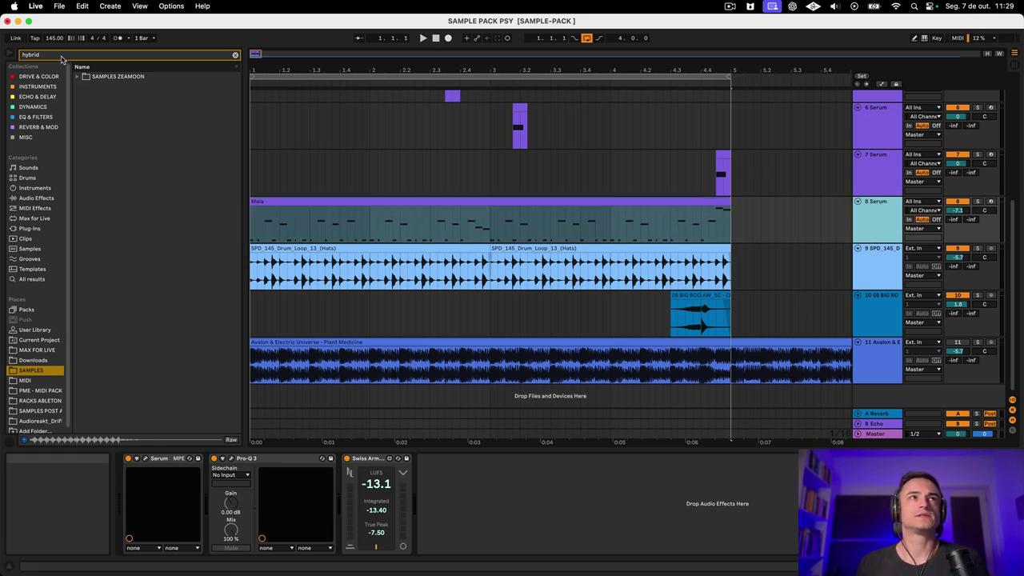
click(29, 278)
double_click(120, 77)
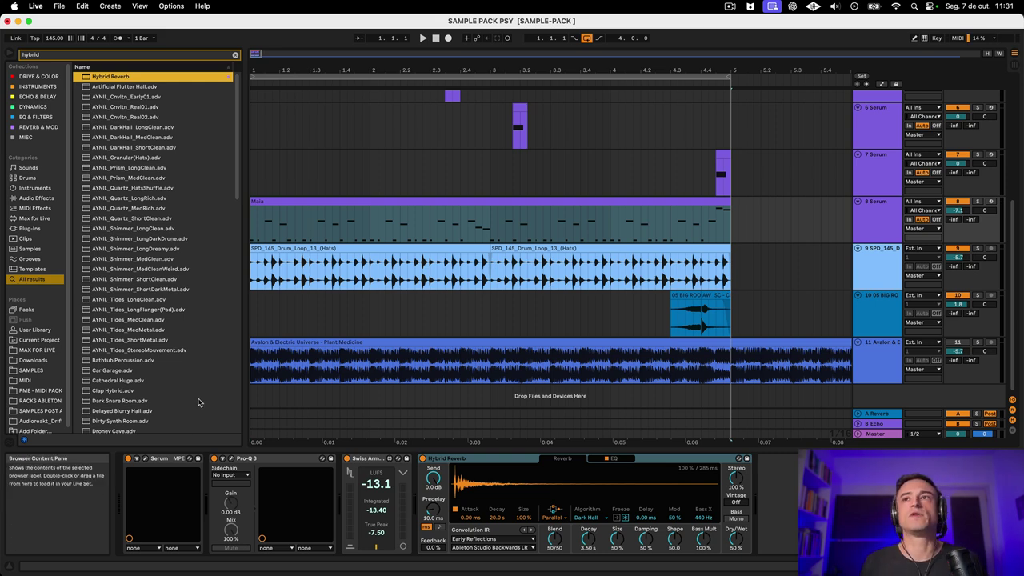
click(863, 221)
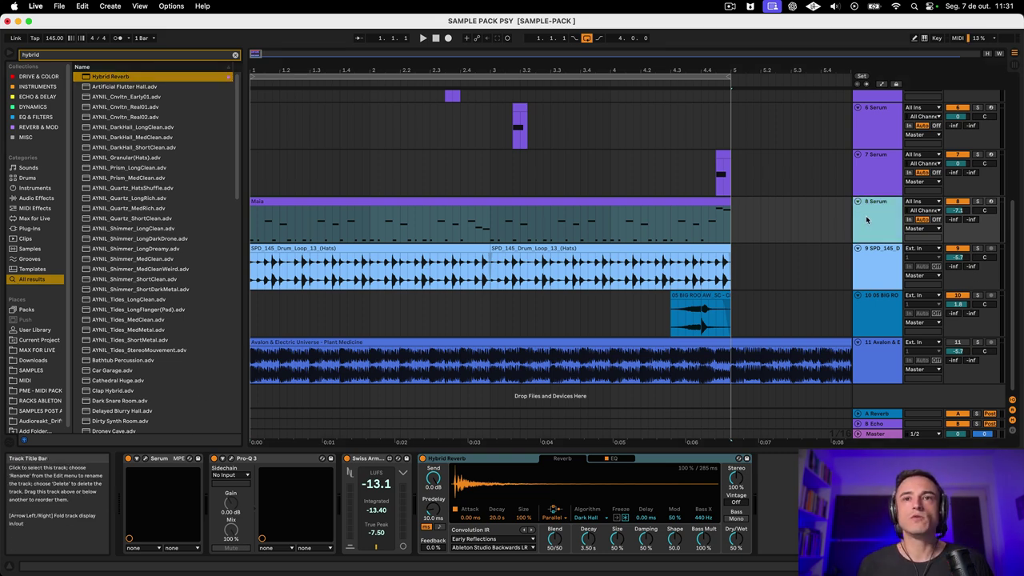
click(686, 462)
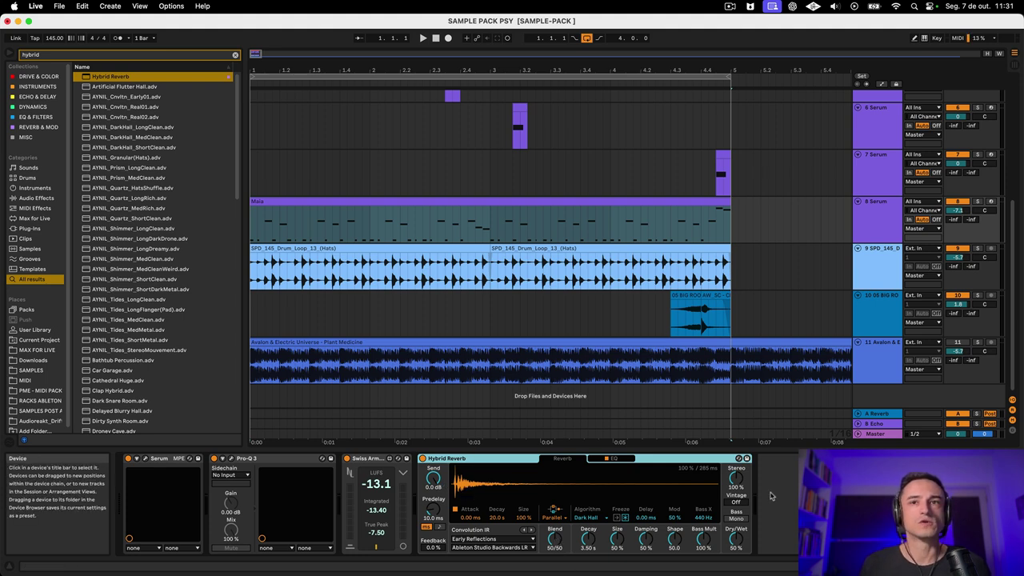
Set Hybrid Reverb's Blend to 98/2, then solo track 8 Serum and play the loop
drag(554, 539, 554, 529)
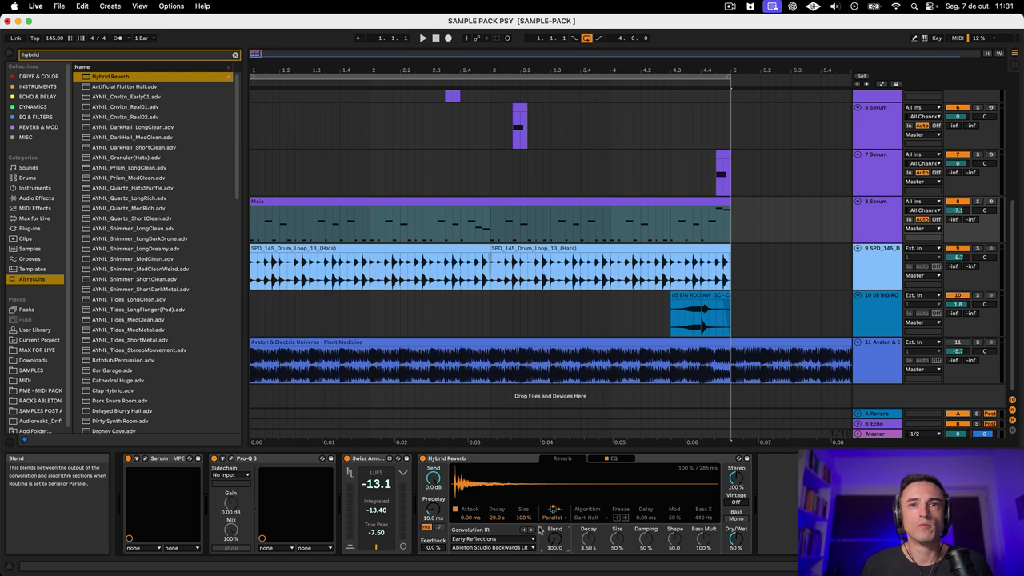
drag(552, 534, 552, 537)
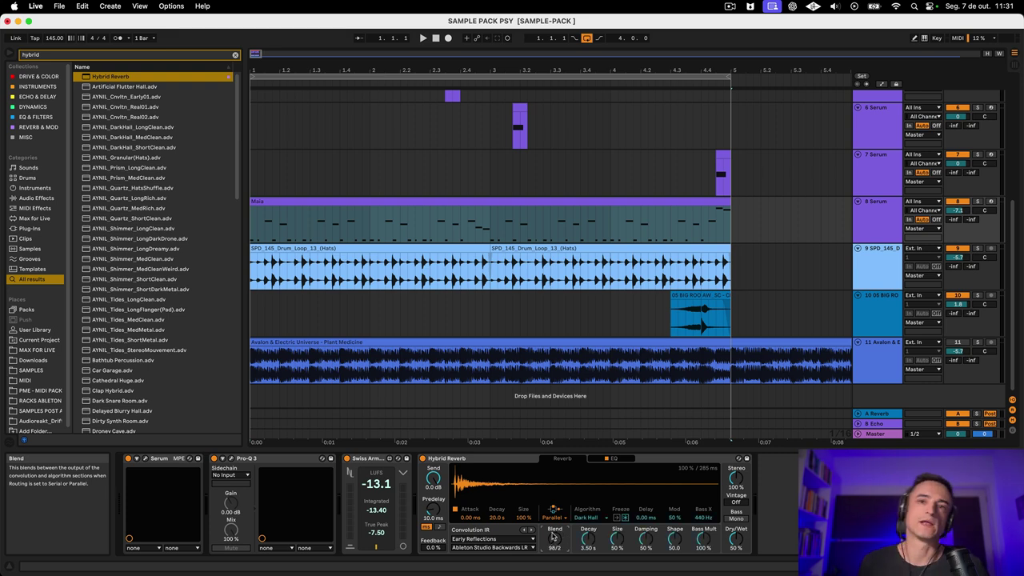
click(479, 459)
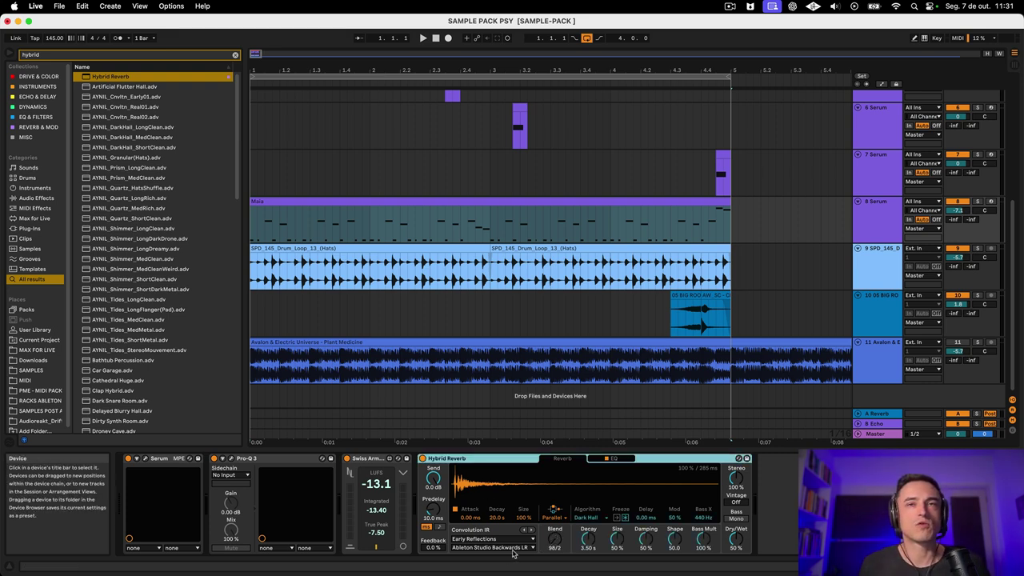
click(977, 201)
key(space)
click(882, 227)
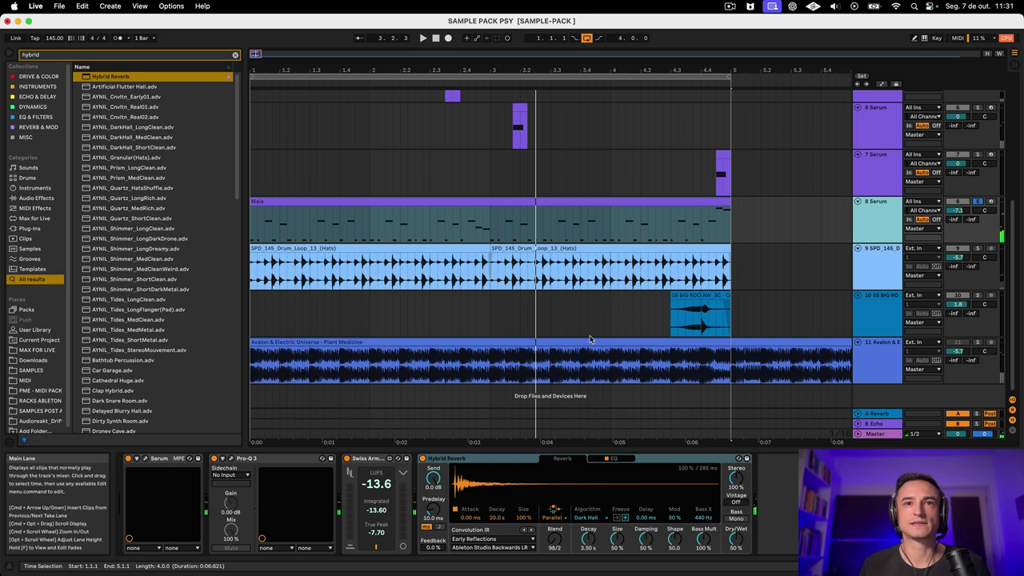
click(461, 463)
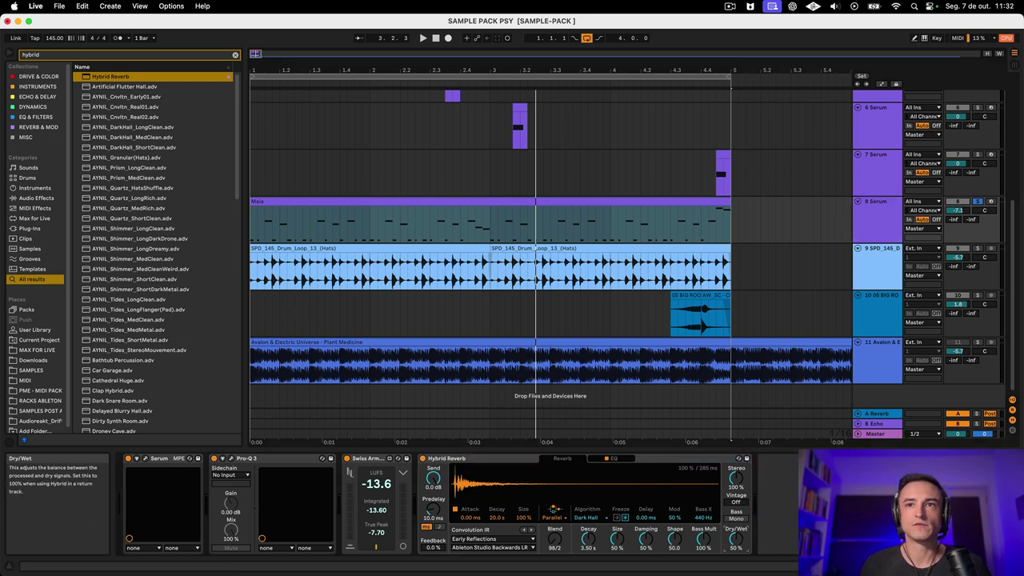
Compare the soloed Serum part with Hybrid Reverb's Dry/Wet at 0 % and at 48 % during playback, leaving it at 48 %
drag(736, 538, 738, 542)
key(space)
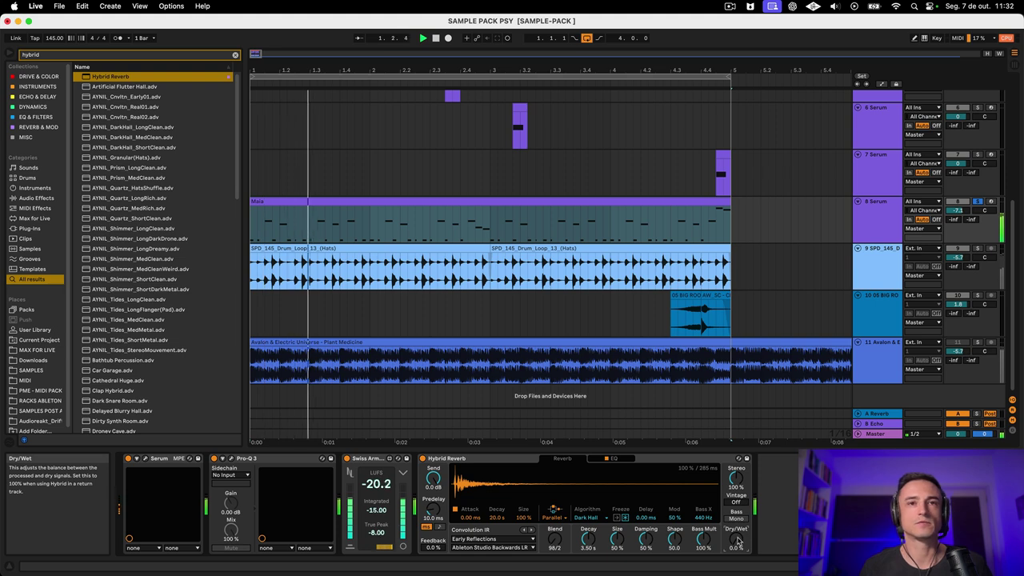
drag(736, 542, 735, 520)
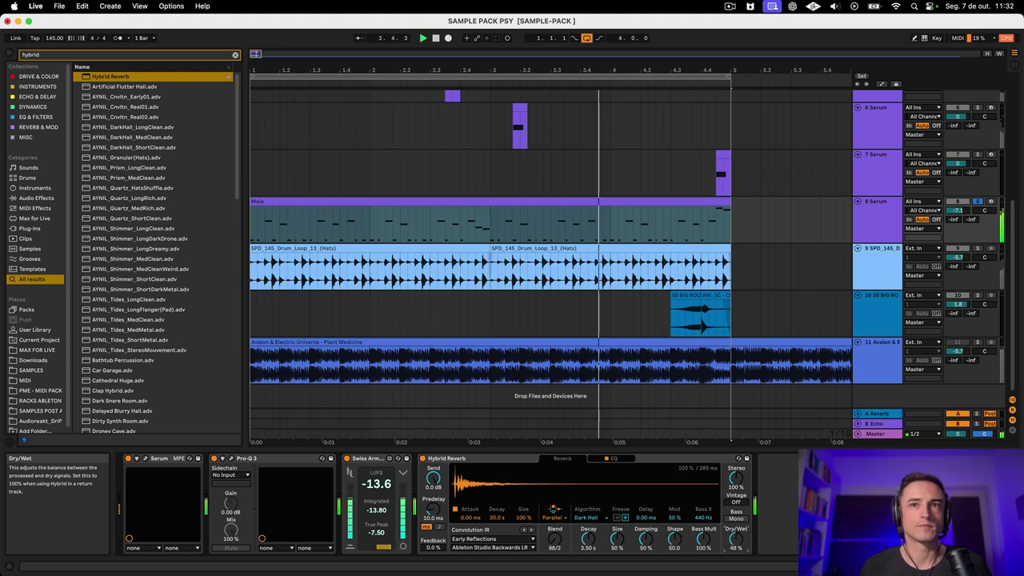
drag(736, 519, 735, 546)
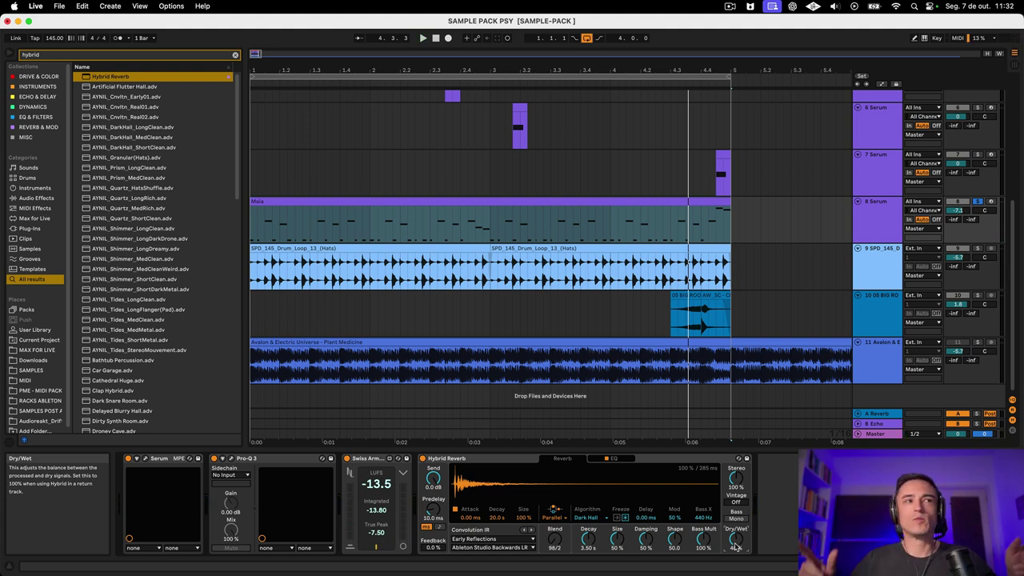
key(space)
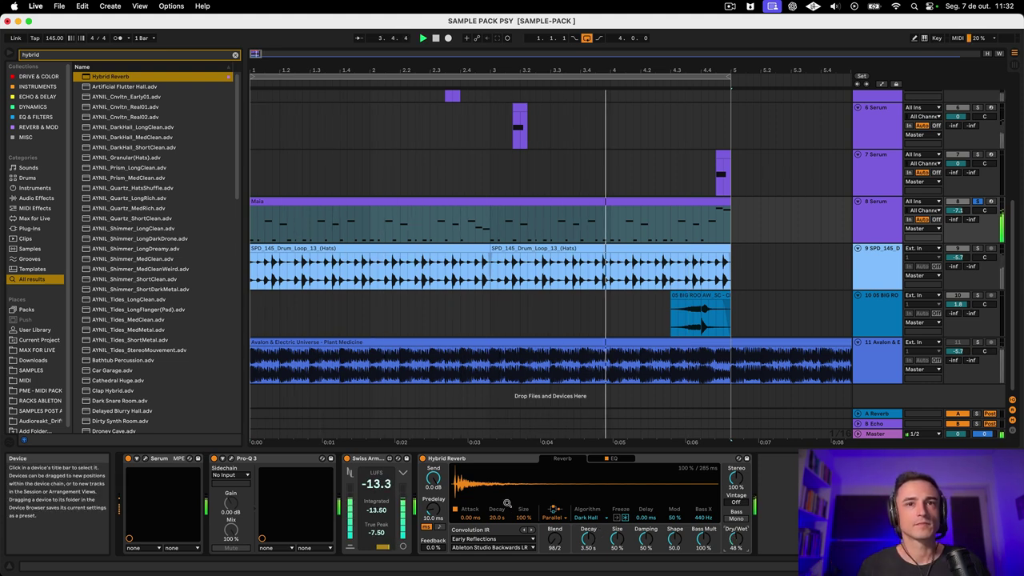
Set the convolution impulse response to Igny Church Tiled Chamber from the Real Places category and audition the loop
click(478, 539)
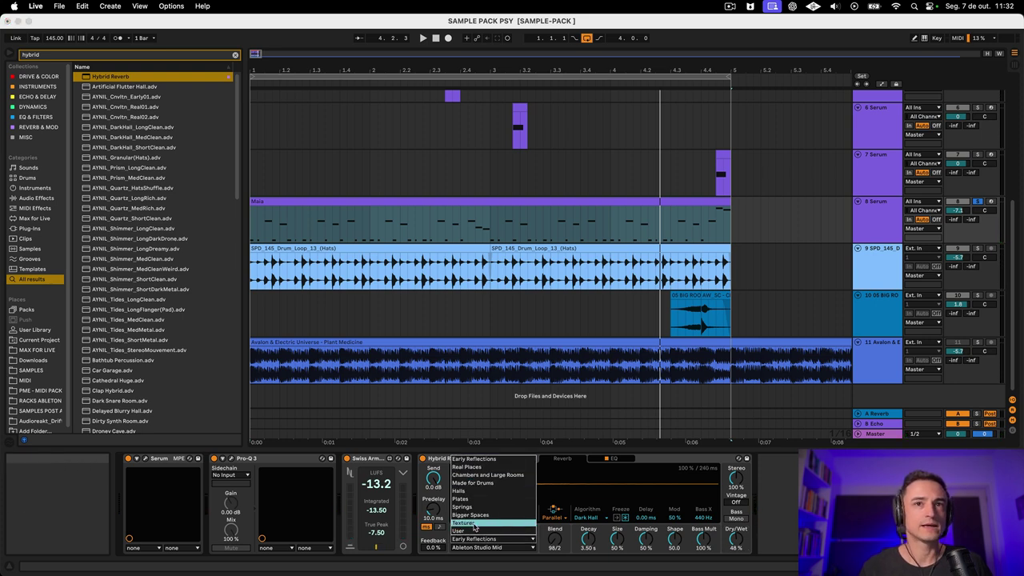
click(475, 466)
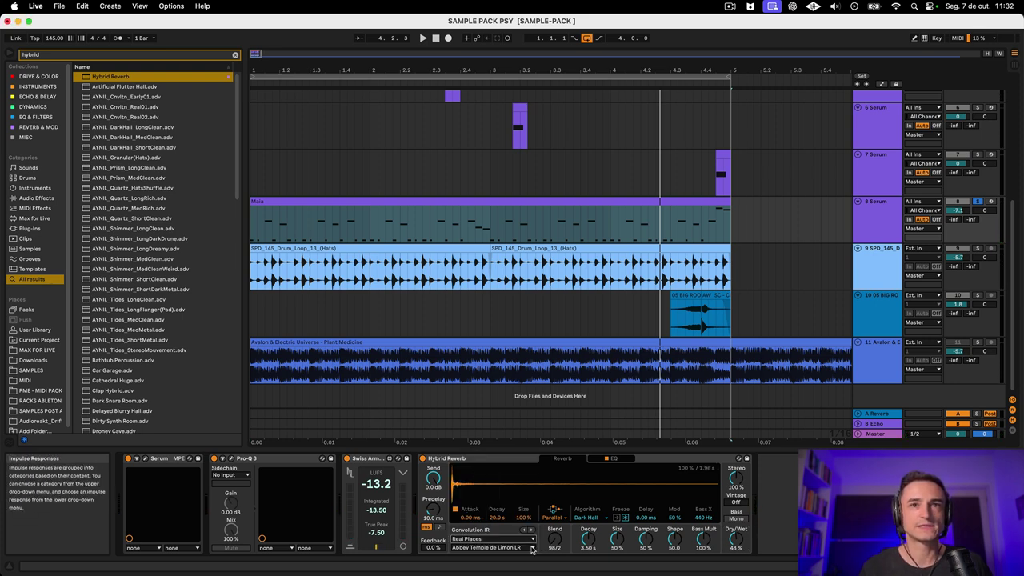
click(491, 547)
click(486, 403)
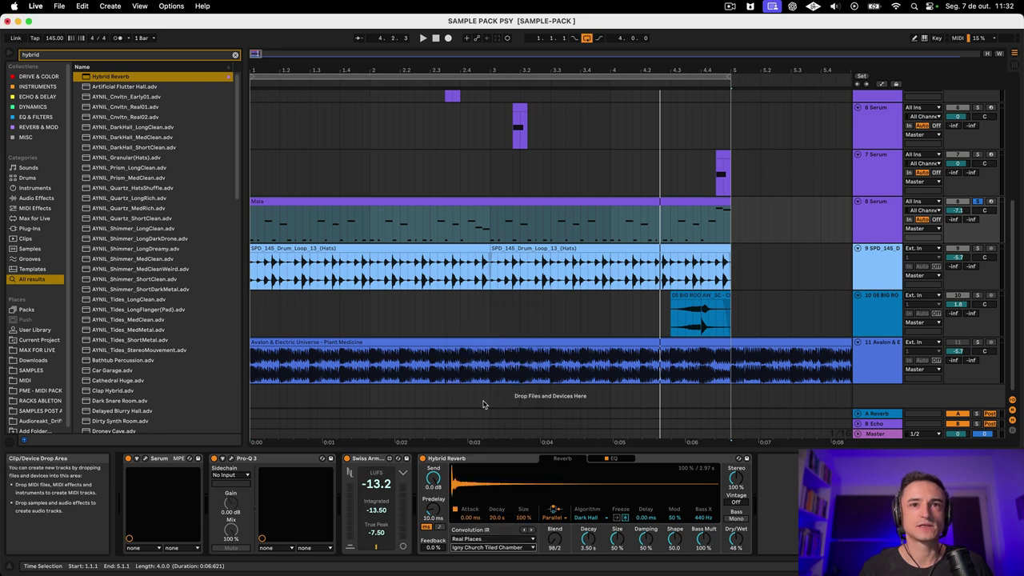
key(space)
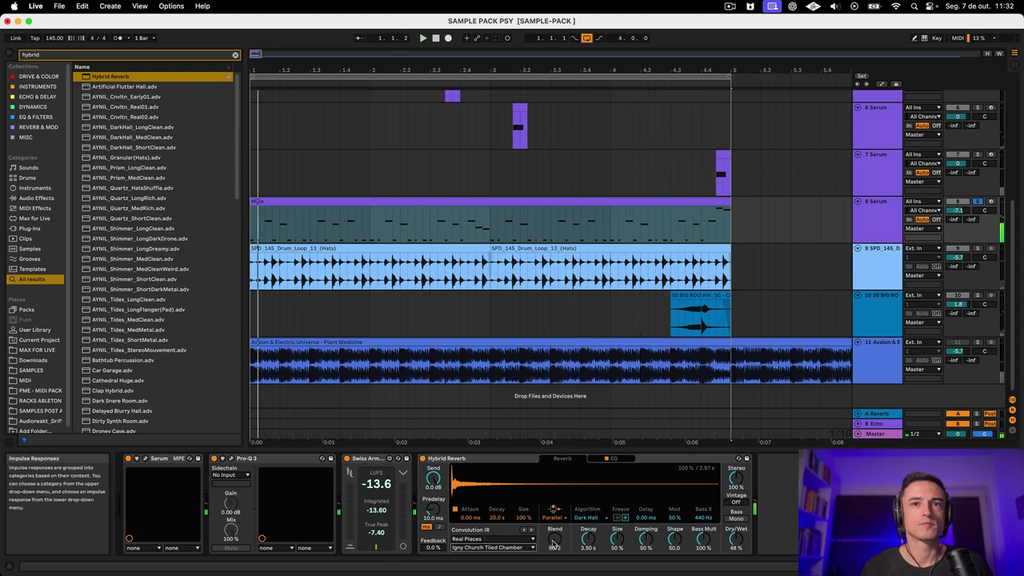
Set Hybrid Reverb's Blend to 0/100 and change the algorithm to Shimmer
drag(554, 539, 554, 570)
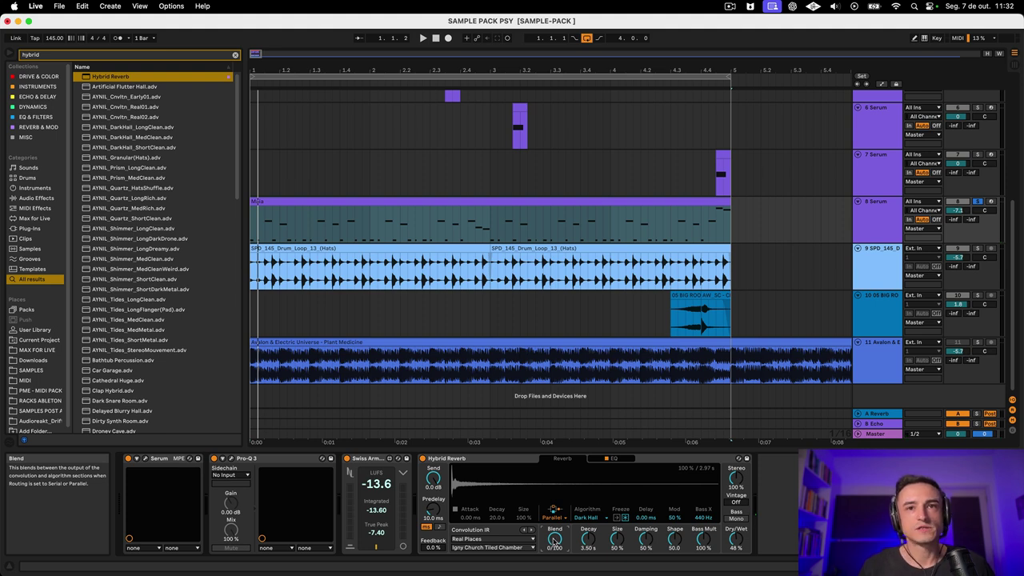
click(585, 517)
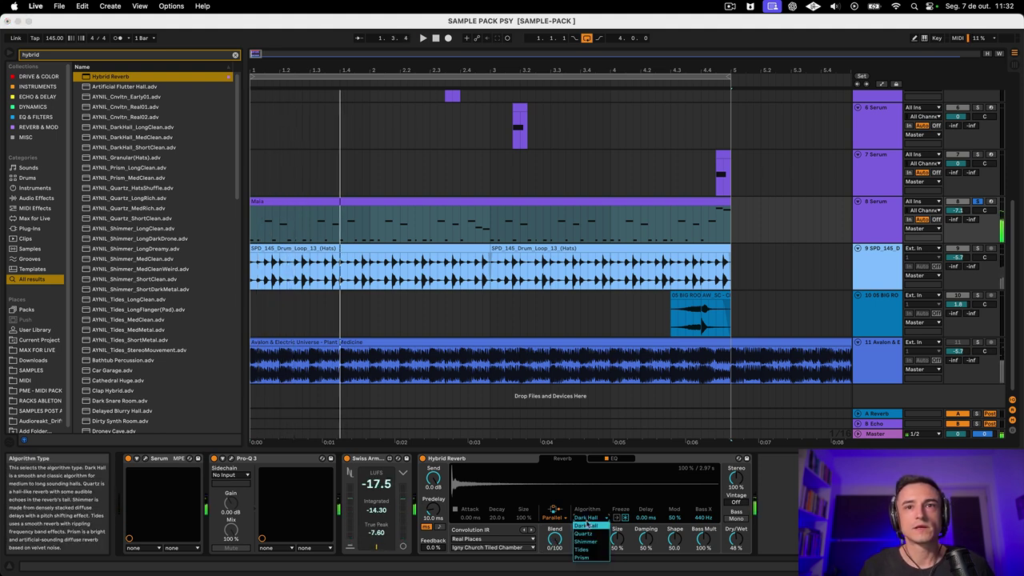
click(586, 540)
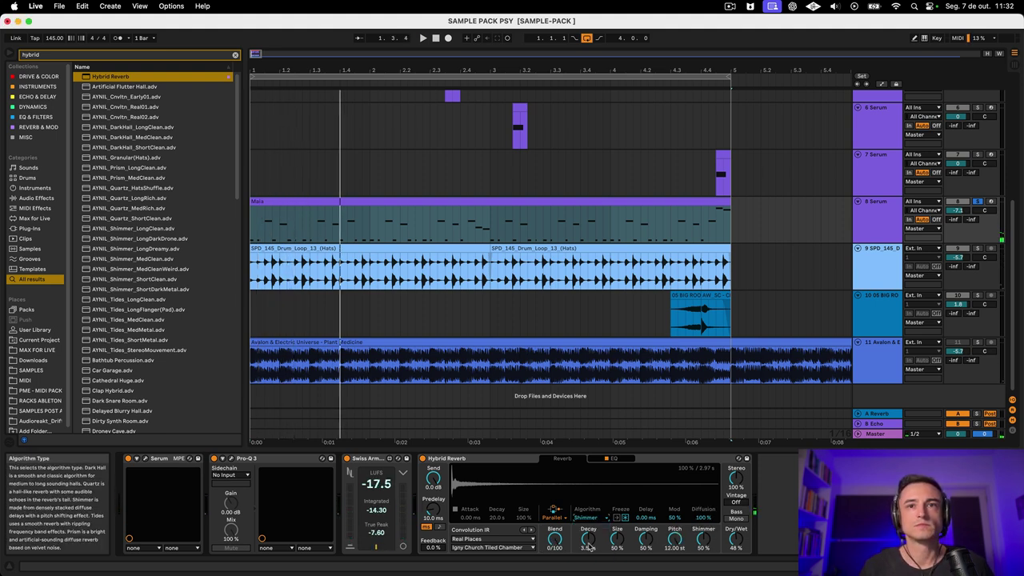
Adjust the Shimmer algorithm to Decay 1.96 s, Size 30 % and Damping 59 % while auditioning the loop
drag(588, 544, 654, 544)
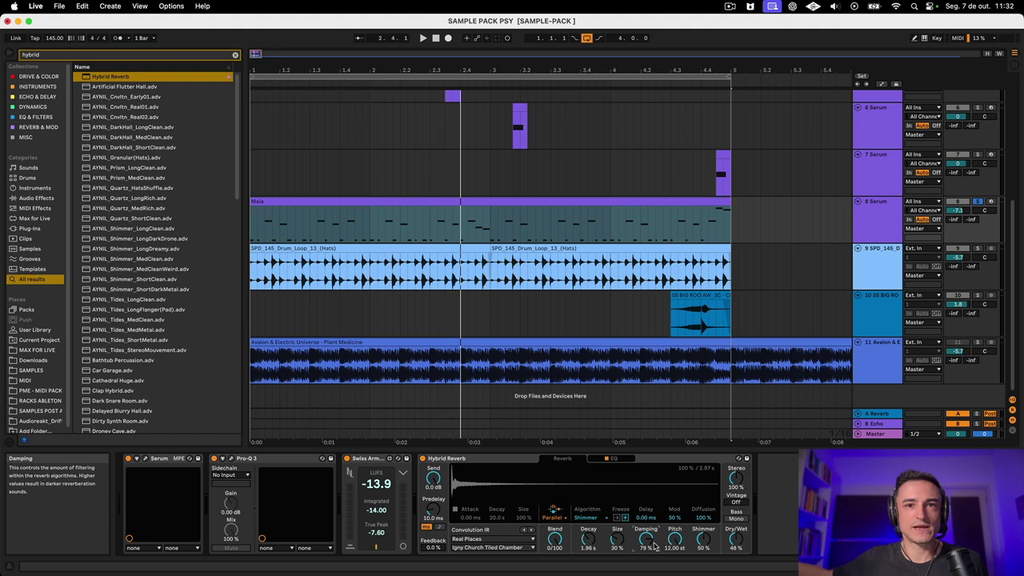
key(space)
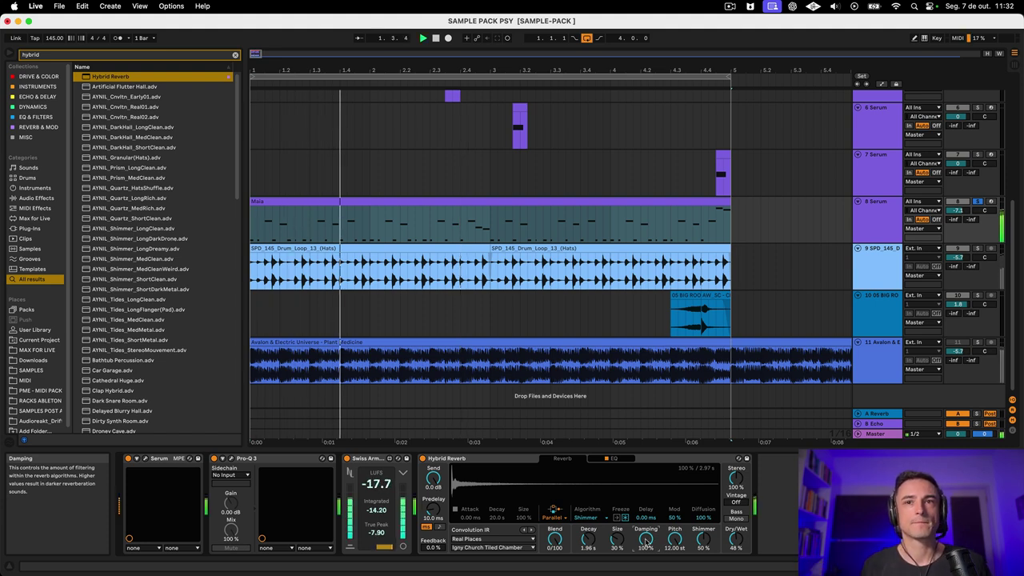
drag(648, 543, 647, 546)
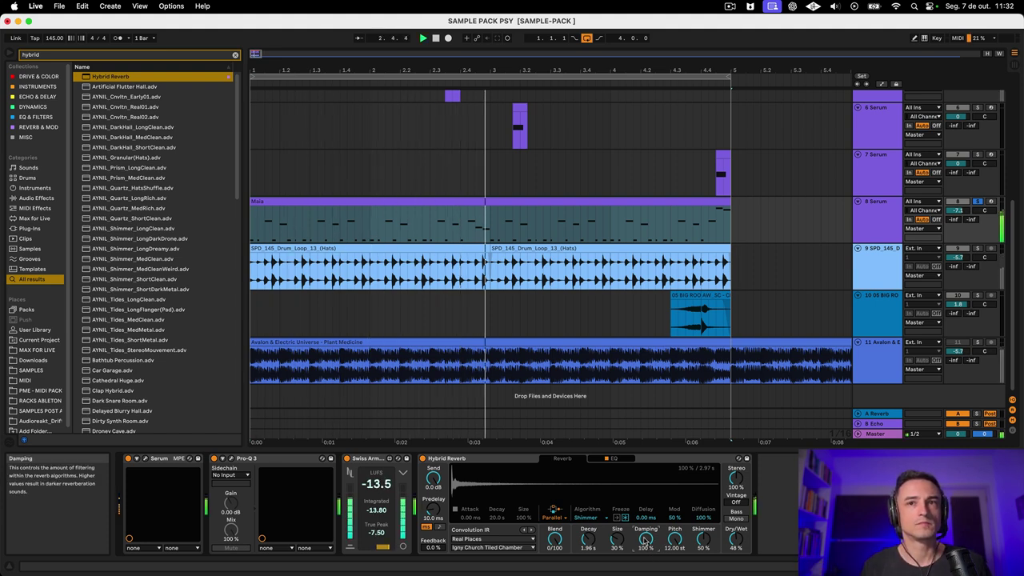
key(space)
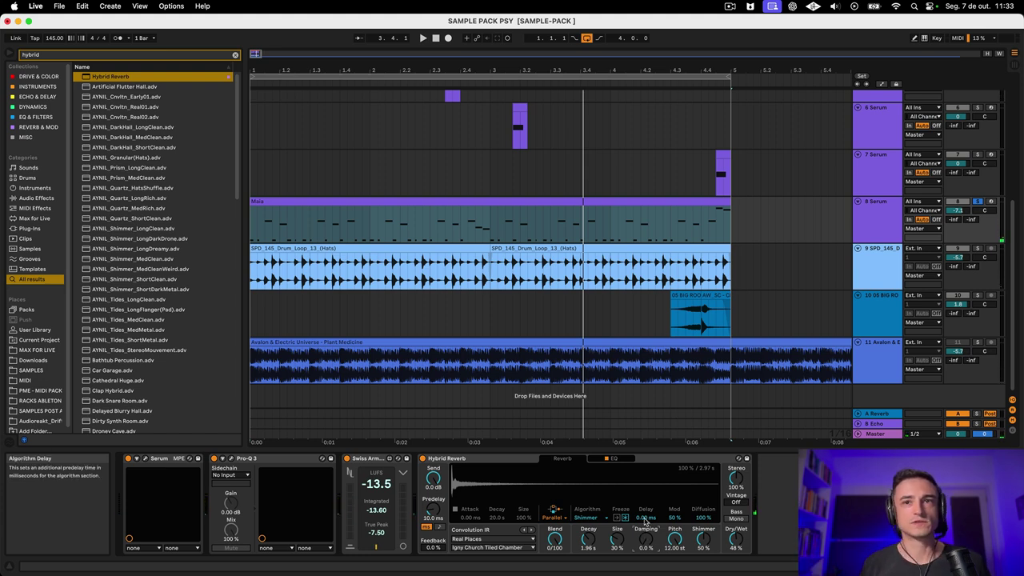
key(space)
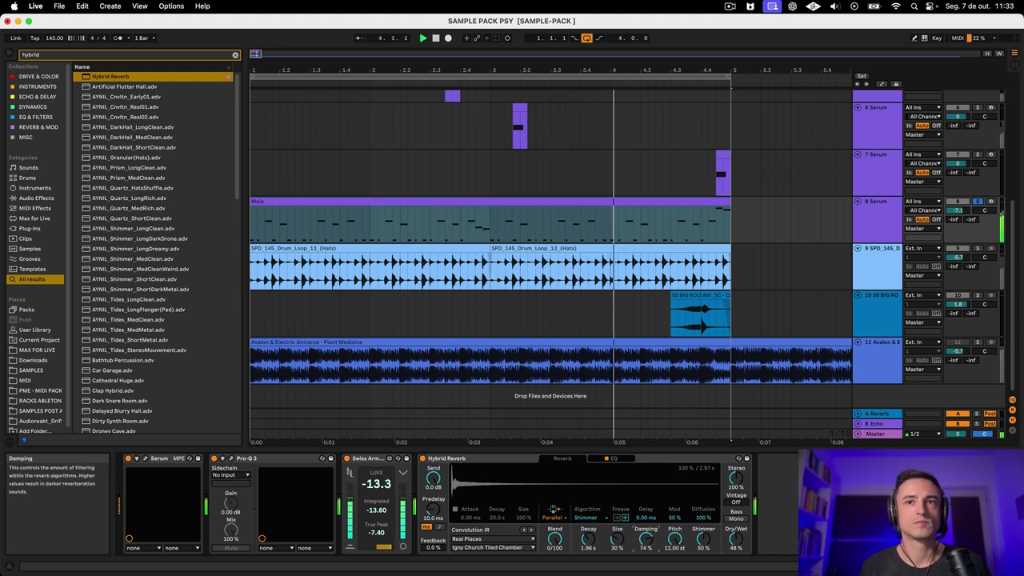
drag(651, 544, 645, 516)
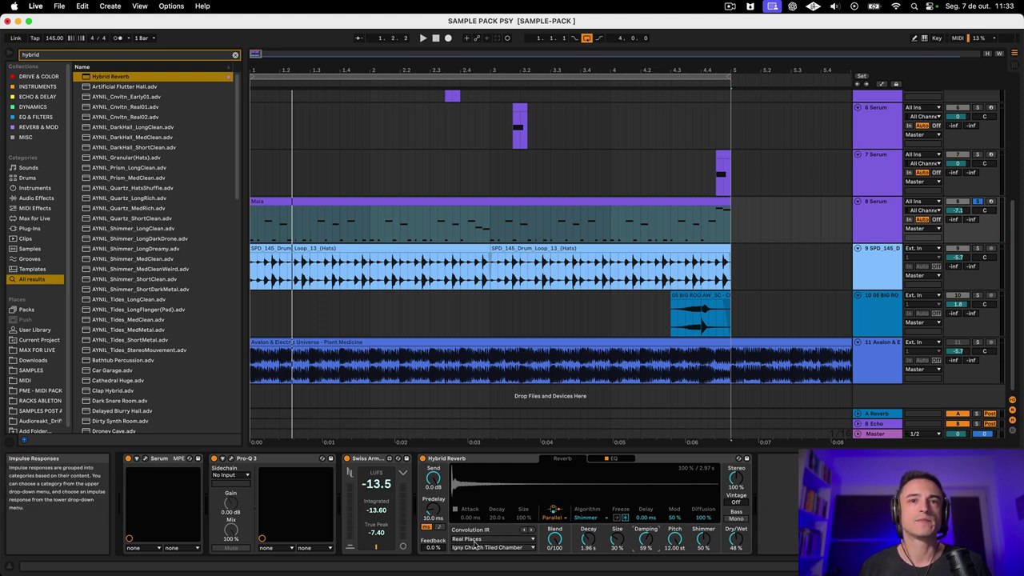
Set Hybrid Reverb's Blend to 100/0 and Predelay to 23.7 ms, keeping track 8 Serum's devices in view
drag(554, 539, 553, 488)
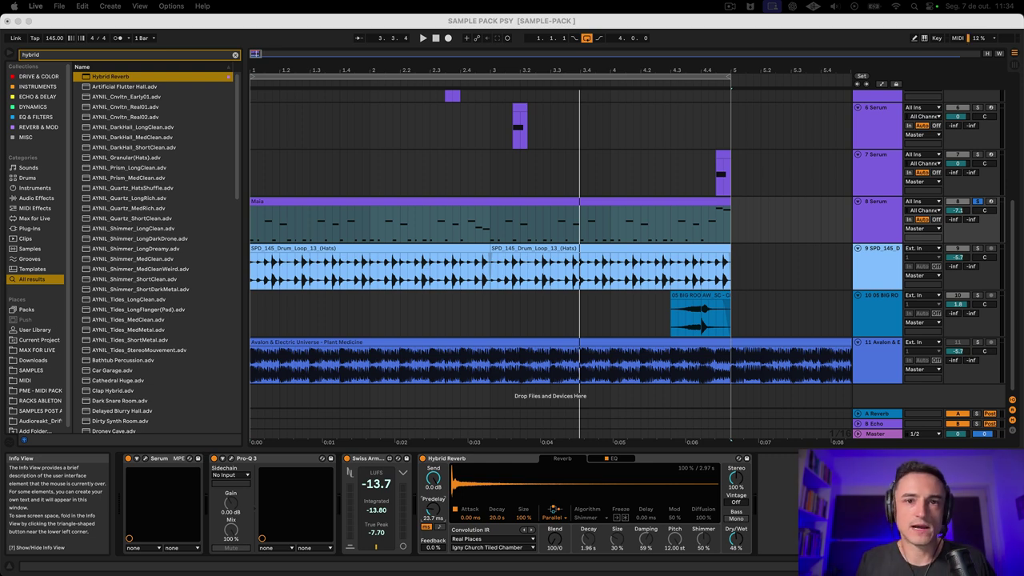
click(392, 244)
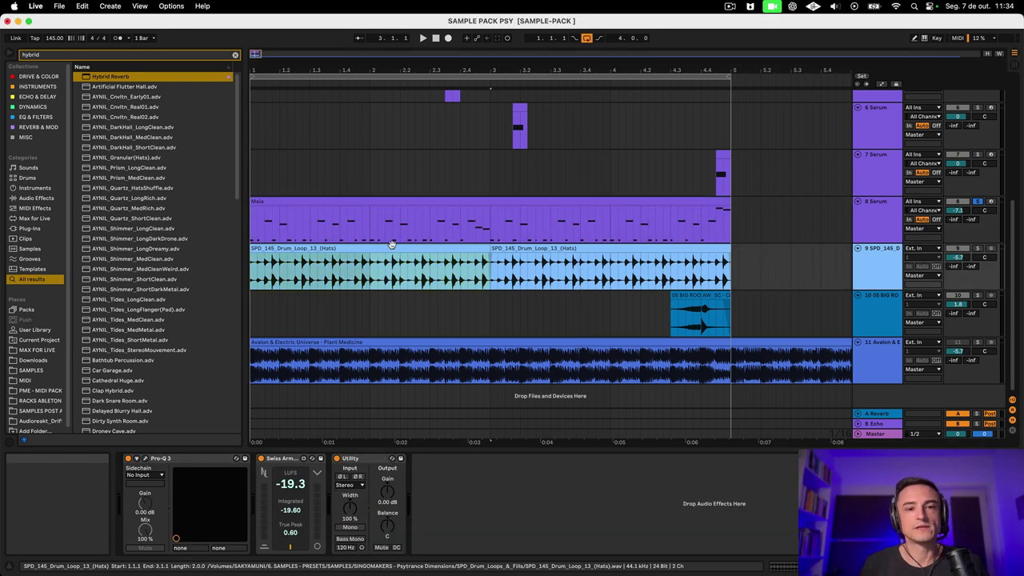
key(Up)
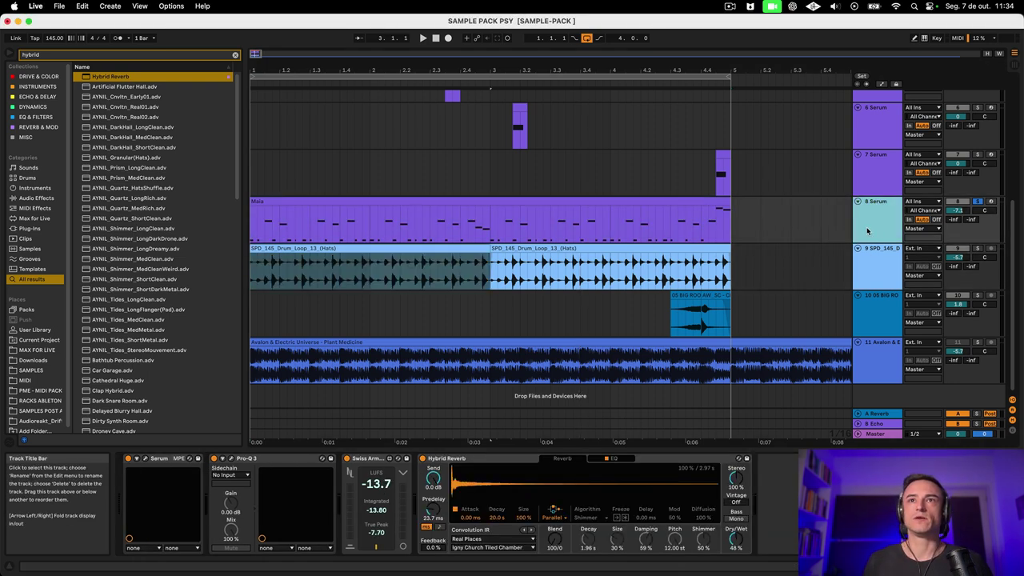
click(605, 404)
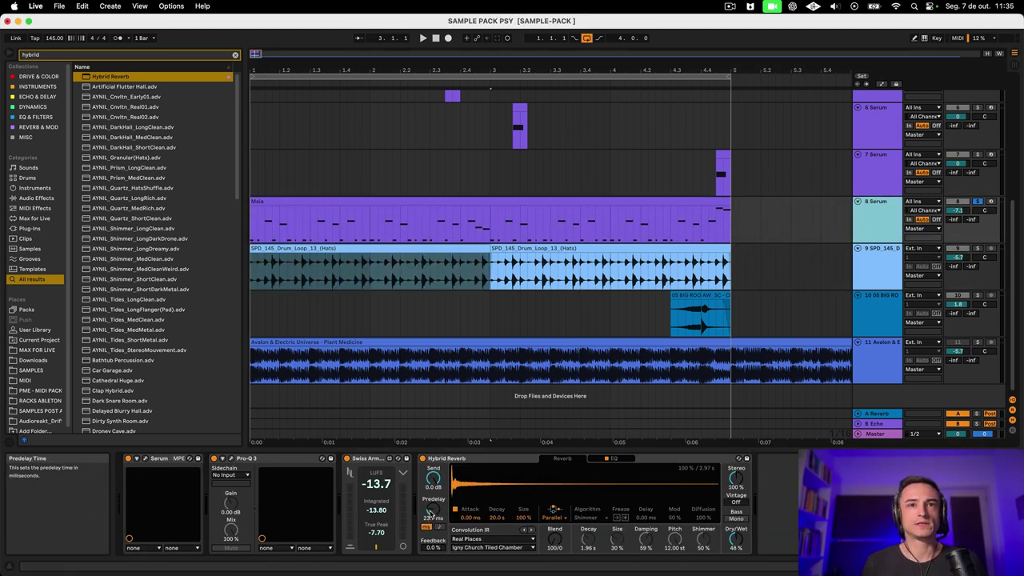
Return Hybrid Reverb's Blend to 0/100 and try a Predelay of 161 ms before lowering it
drag(432, 512, 433, 502)
drag(554, 538, 554, 567)
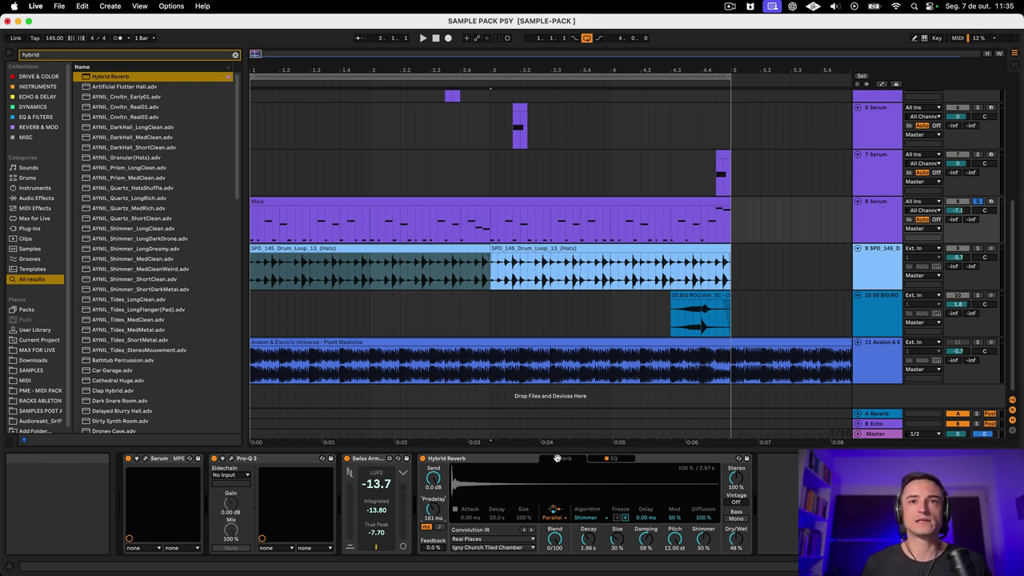
drag(423, 513, 424, 551)
Audition track 7 Serum's clip, compare Hybrid Reverb's Dry/Wet at 0 %, and set it to 43 %
click(891, 228)
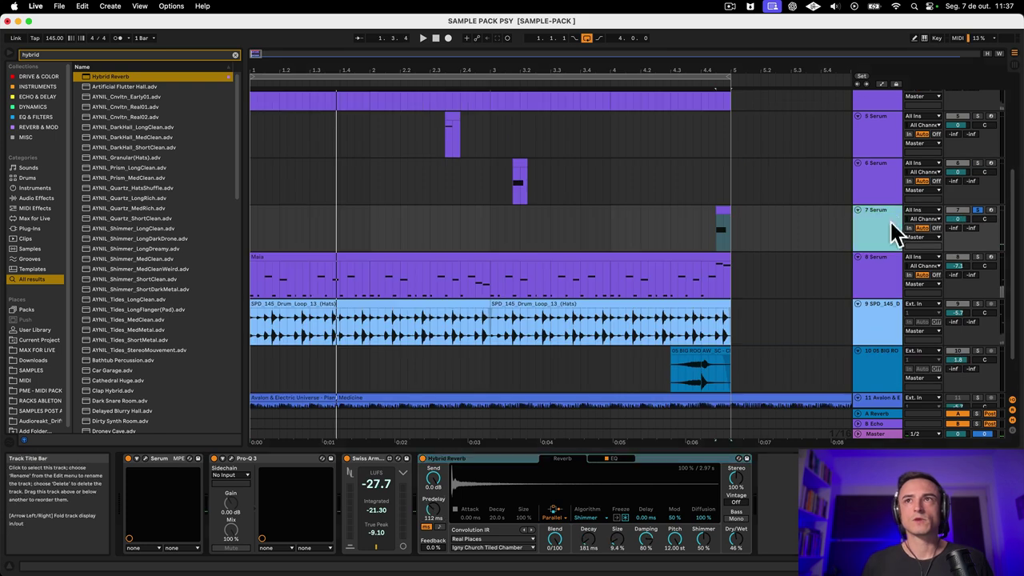
click(720, 224)
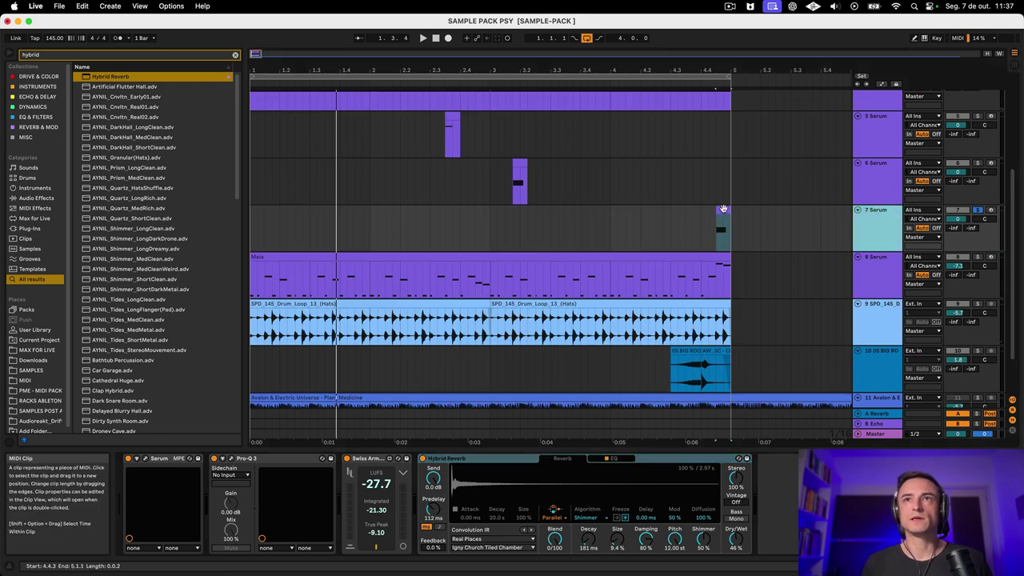
click(722, 208)
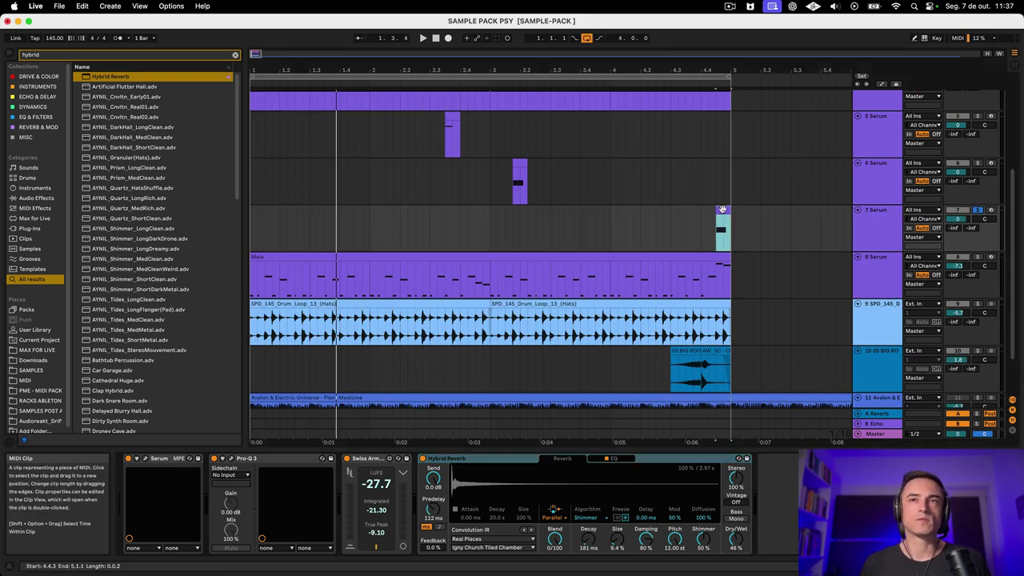
key(space)
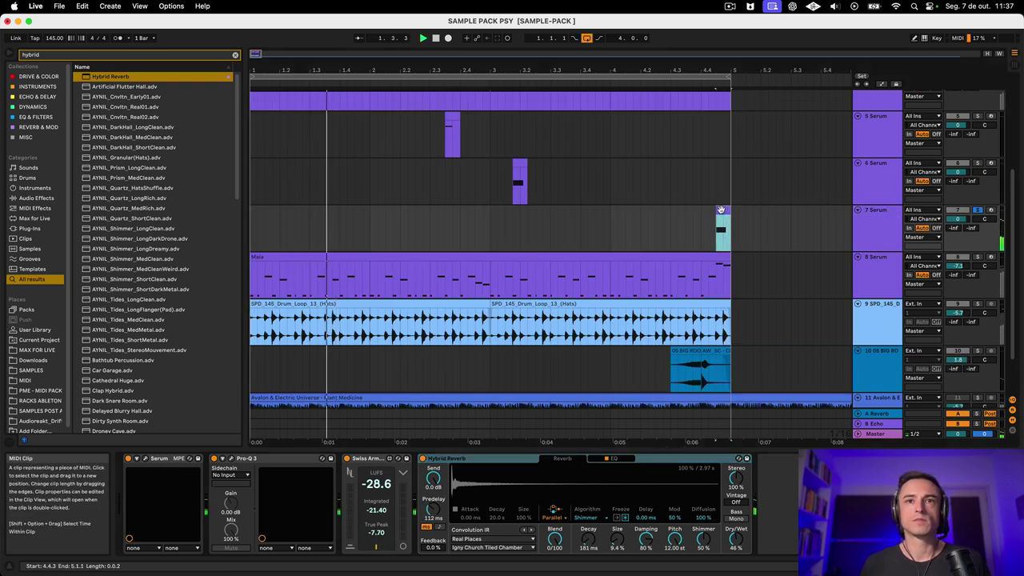
click(735, 541)
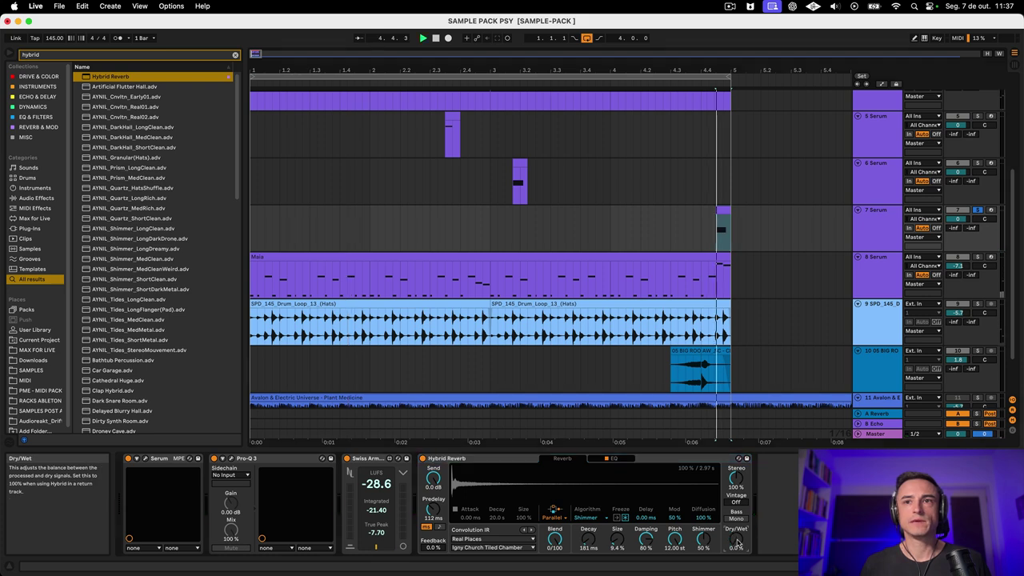
key(space)
mouse_move(736, 540)
mouse_down()
mouse_move(736, 512)
mouse_move(736, 542)
mouse_up()
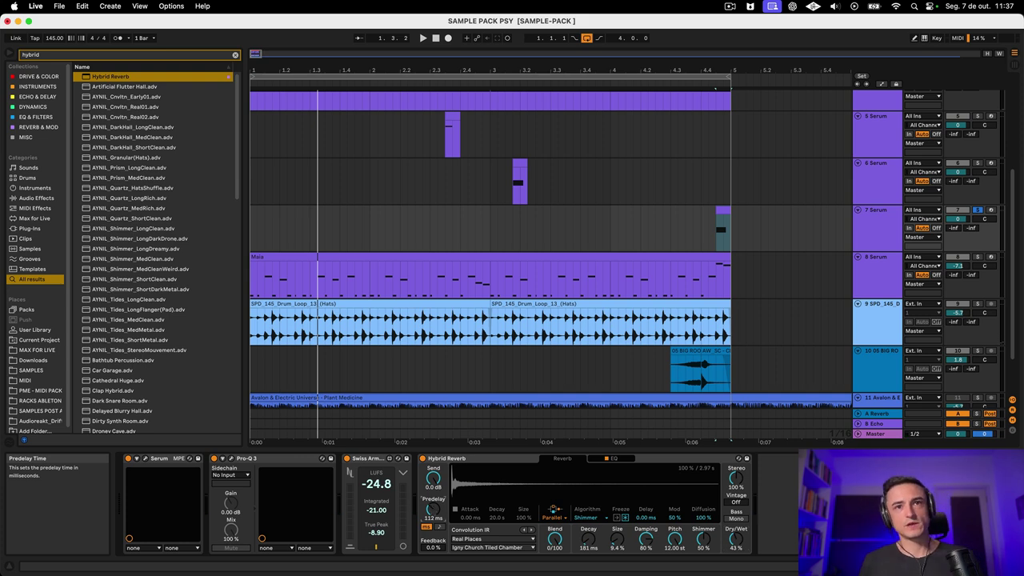
Try a 285 ms Predelay, settle on 41.7 ms, and set Hybrid Reverb's Blend to 100/0 with Decay at 868 ms
drag(432, 509, 430, 507)
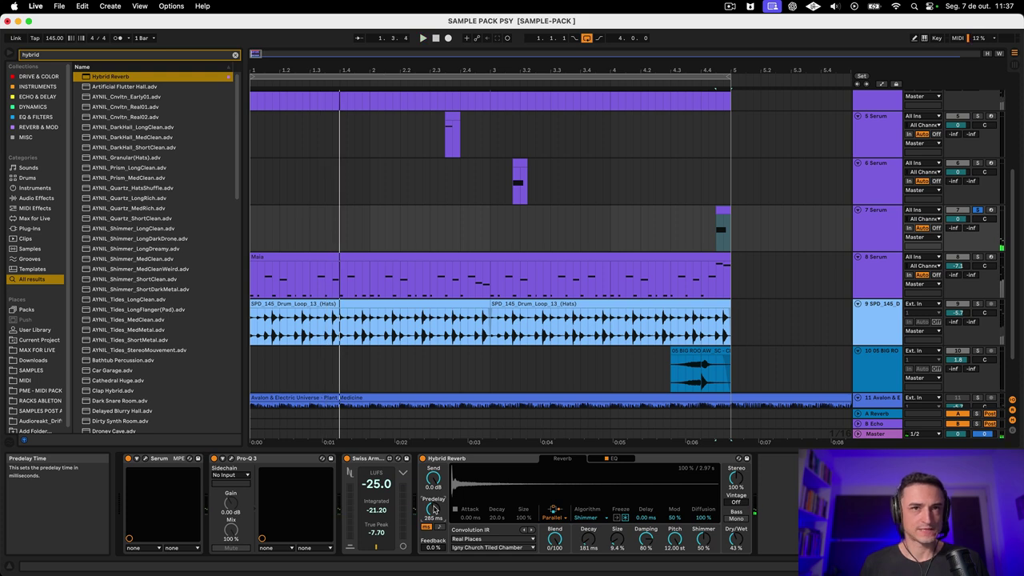
drag(433, 510, 434, 511)
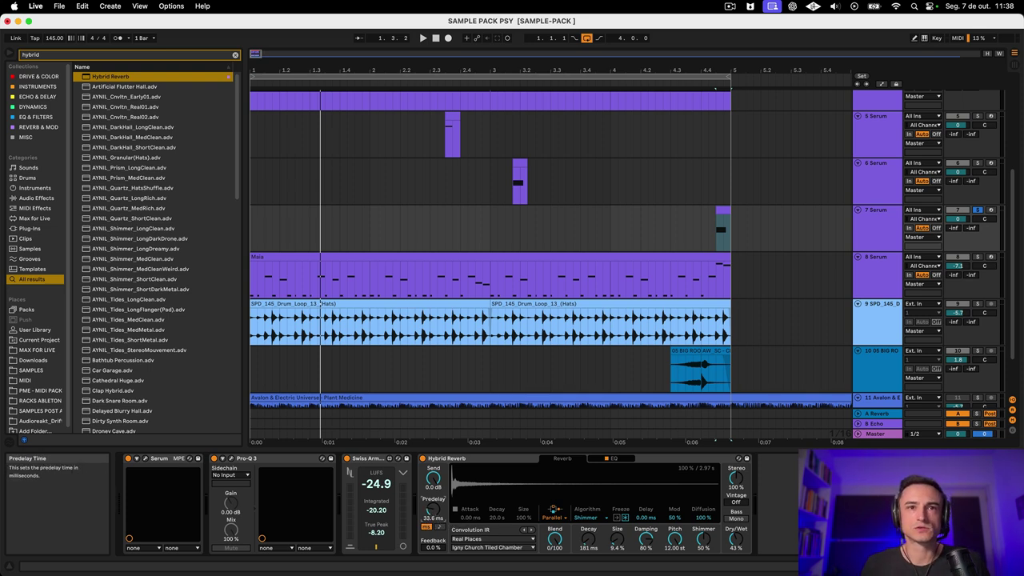
drag(433, 509, 433, 504)
key(space)
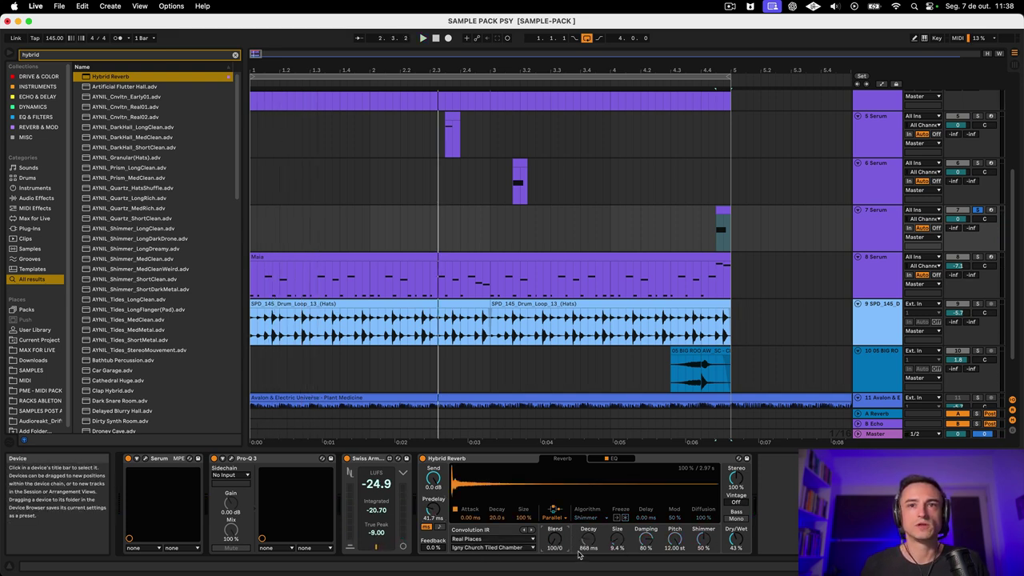
Step through the Real Places impulse responses from Immacolatina BA LR to Moses Chappel BA, auditioning them on track 7 Serum
click(532, 532)
click(532, 532)
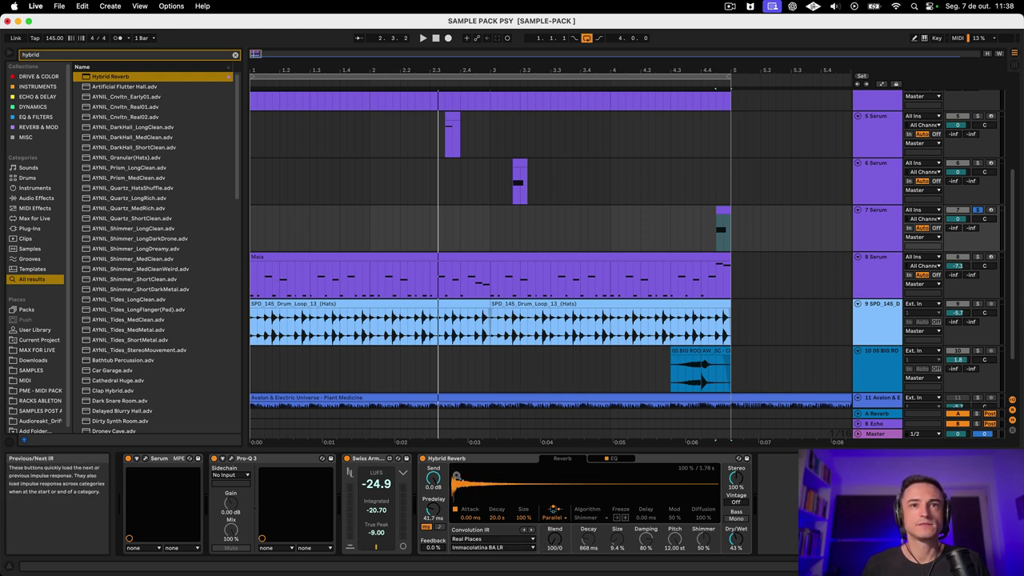
click(531, 532)
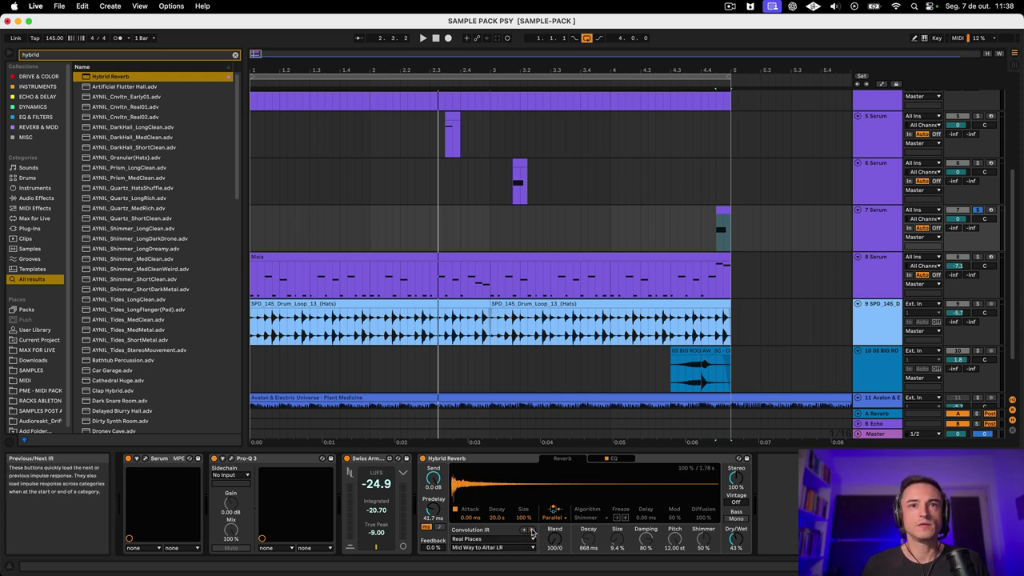
key(space)
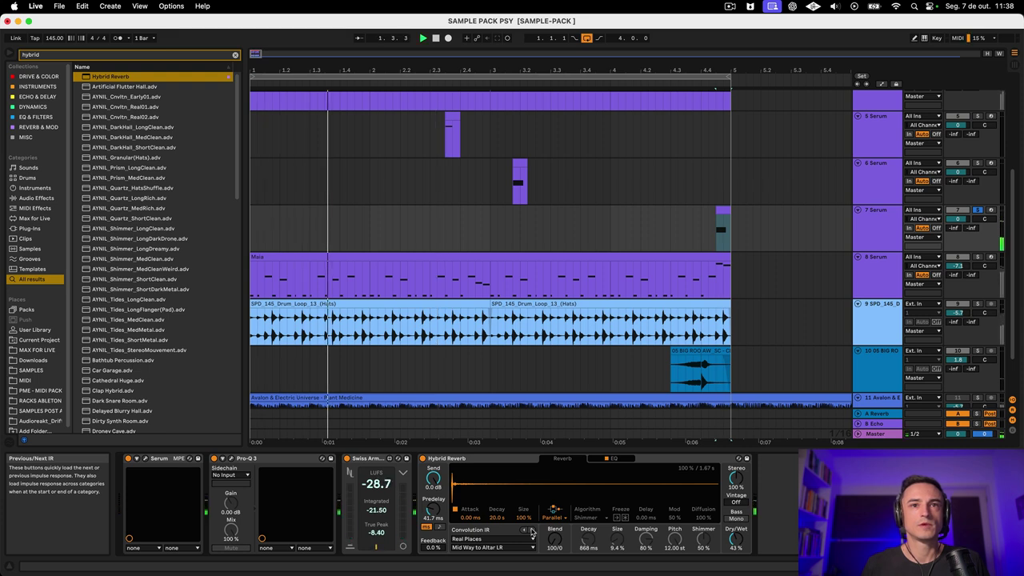
click(532, 531)
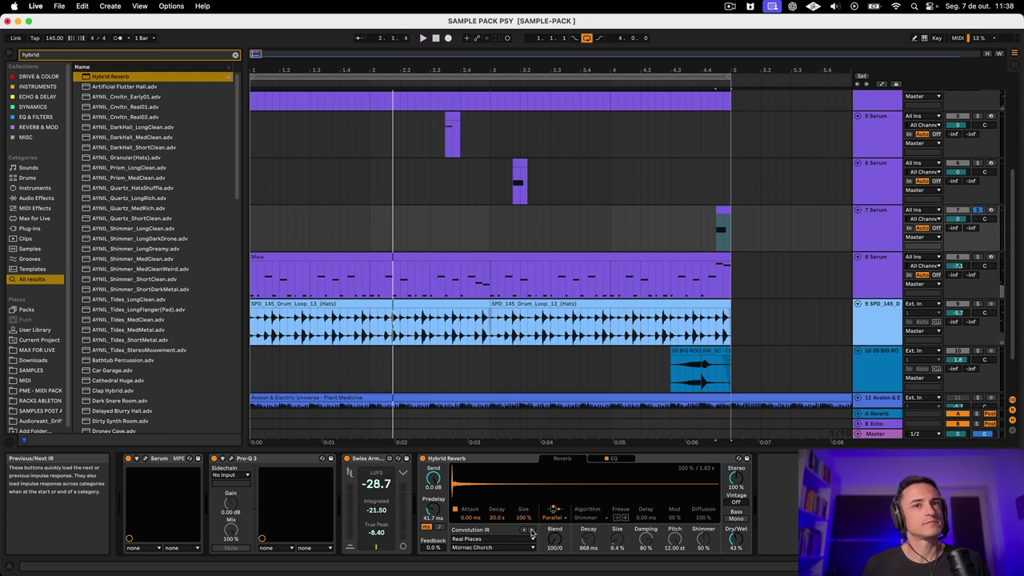
click(532, 532)
key(space)
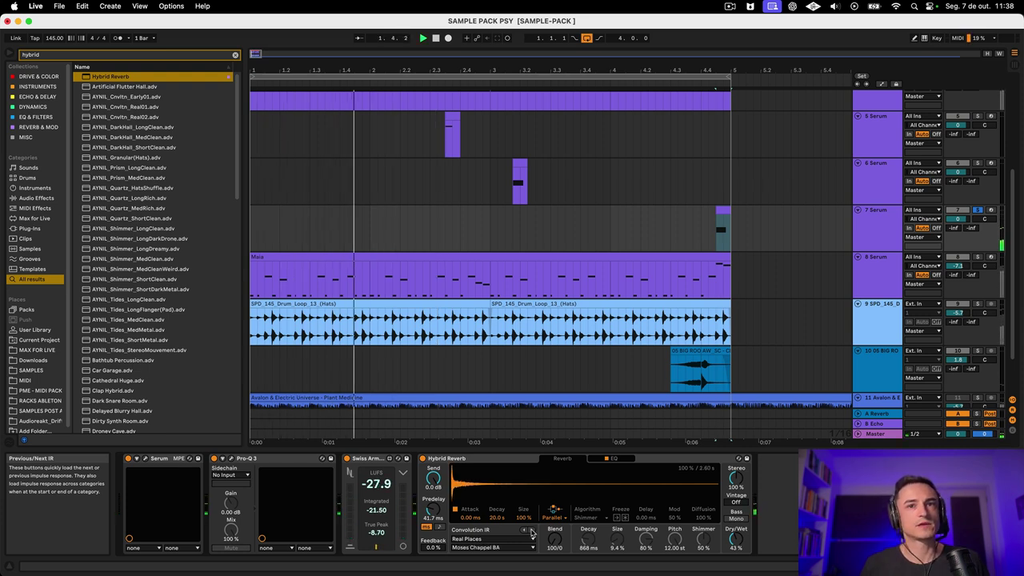
key(space)
key(space)
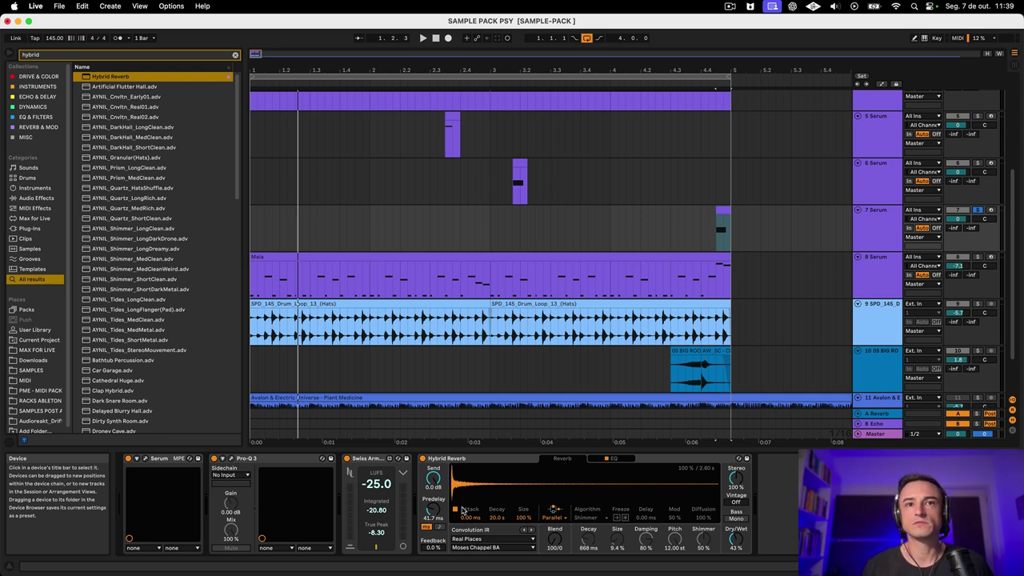
Audition the Moses Chappel BA impulse response, switch to Noirlac Copyist Room, and listen to the difference
key(space)
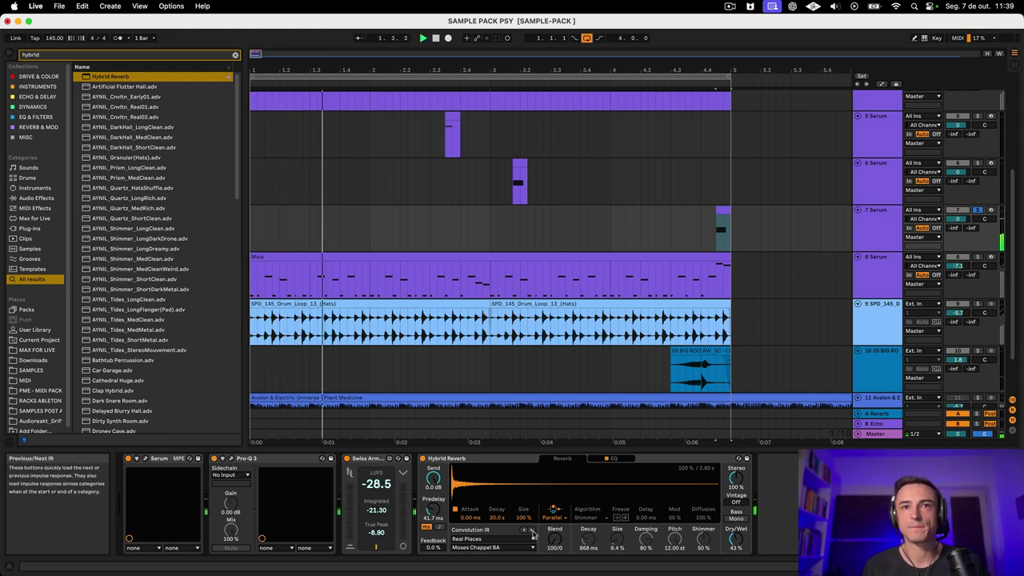
click(532, 531)
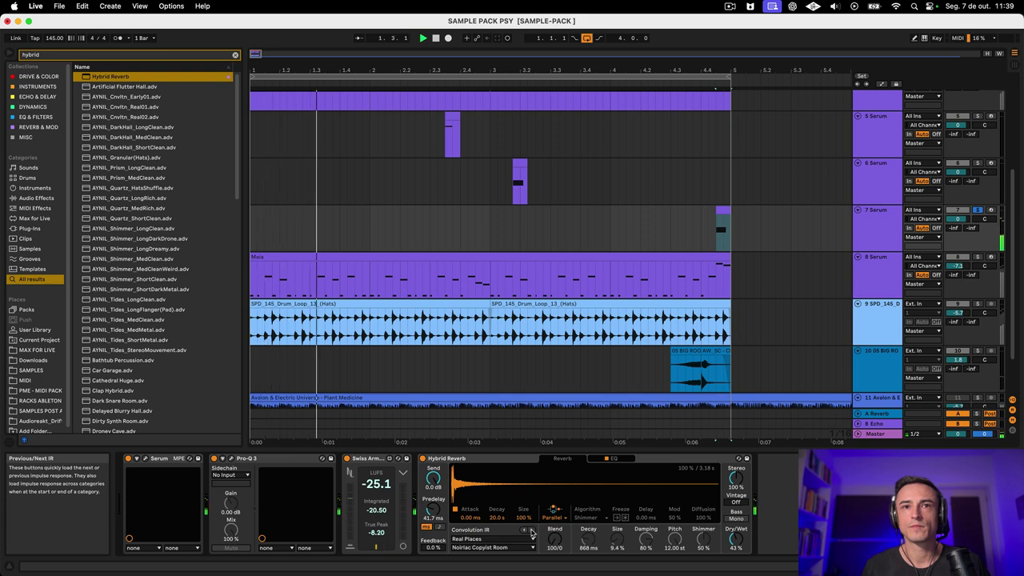
key(space)
key(space)
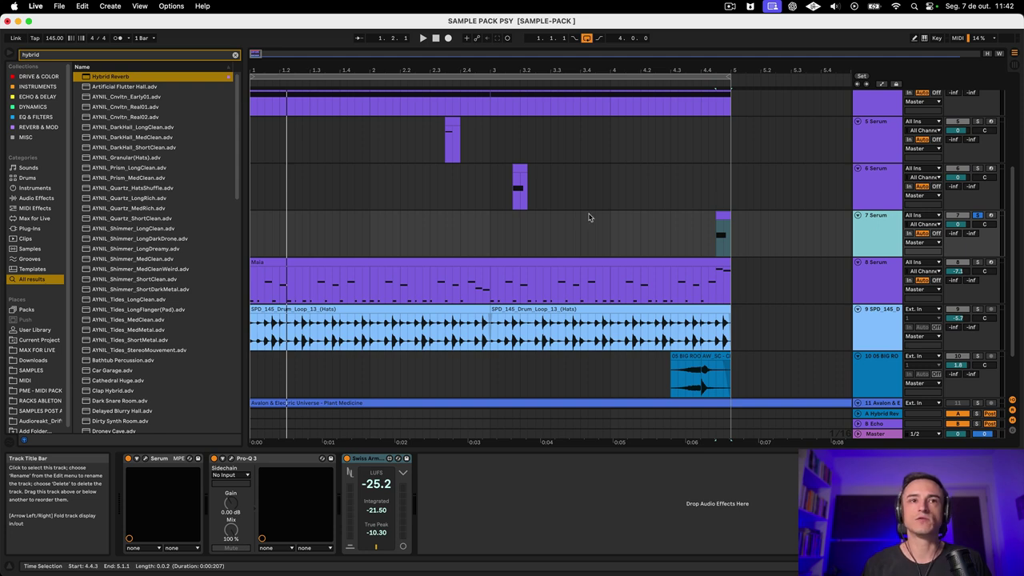
Set track 7 Serum's send to the A Hybrid Reverb return to 0.0 dB and play the loop
click(878, 414)
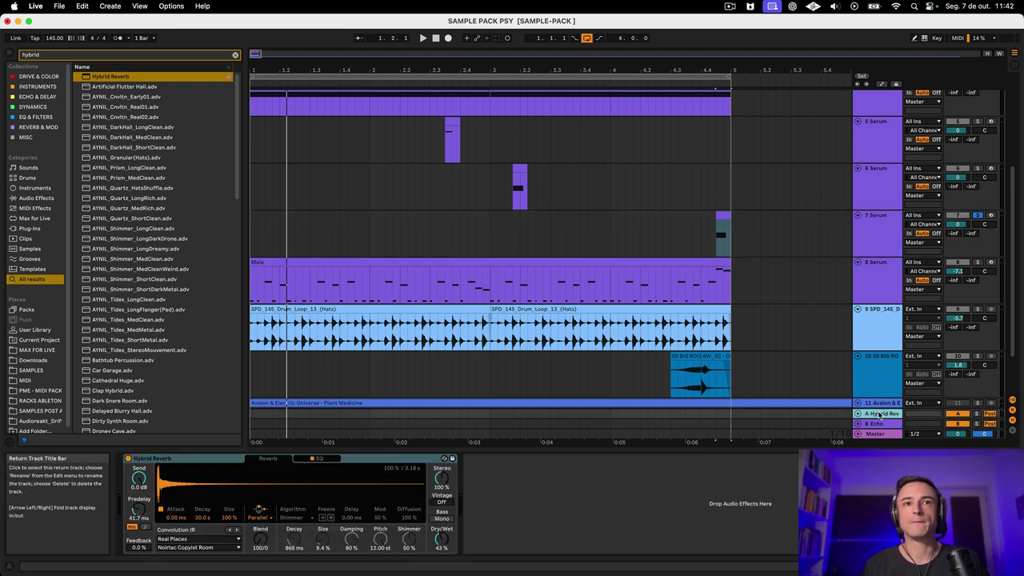
click(886, 237)
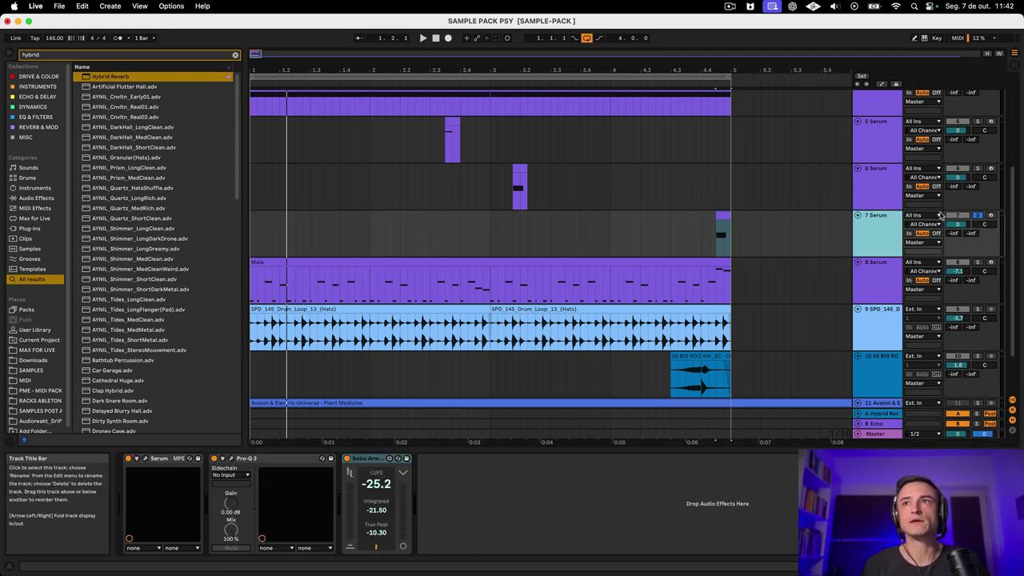
drag(954, 233, 954, 225)
key(space)
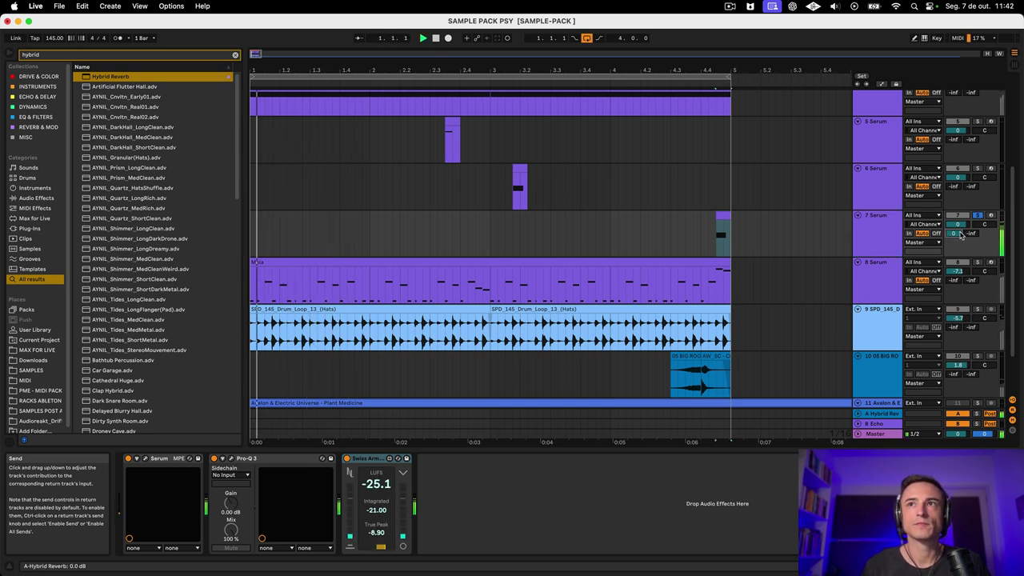
Set Dry/Wet to 100 % on the Hybrid Reverb of return track A
click(894, 229)
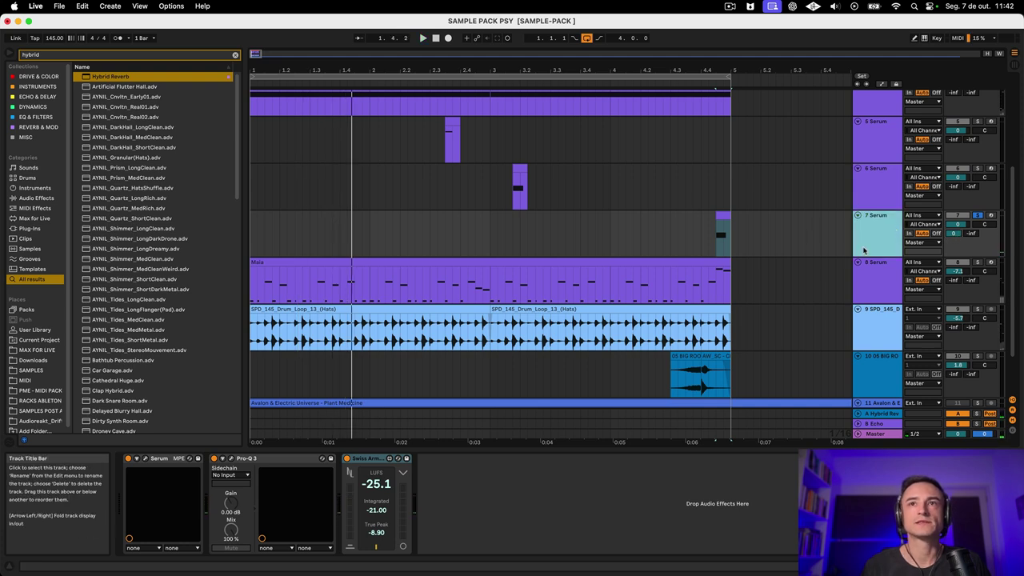
click(880, 411)
drag(441, 540, 440, 512)
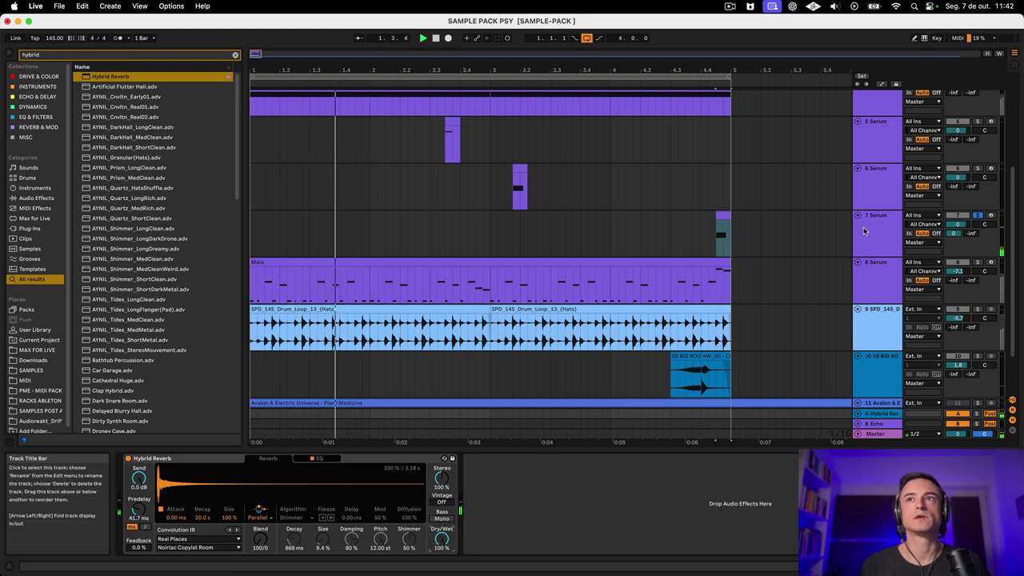
Try track 7 Serum's send to return A at -20.0 dB and -10.6 dB while auditioning its clip
scroll(937, 232, down, 1)
drag(956, 232, 955, 204)
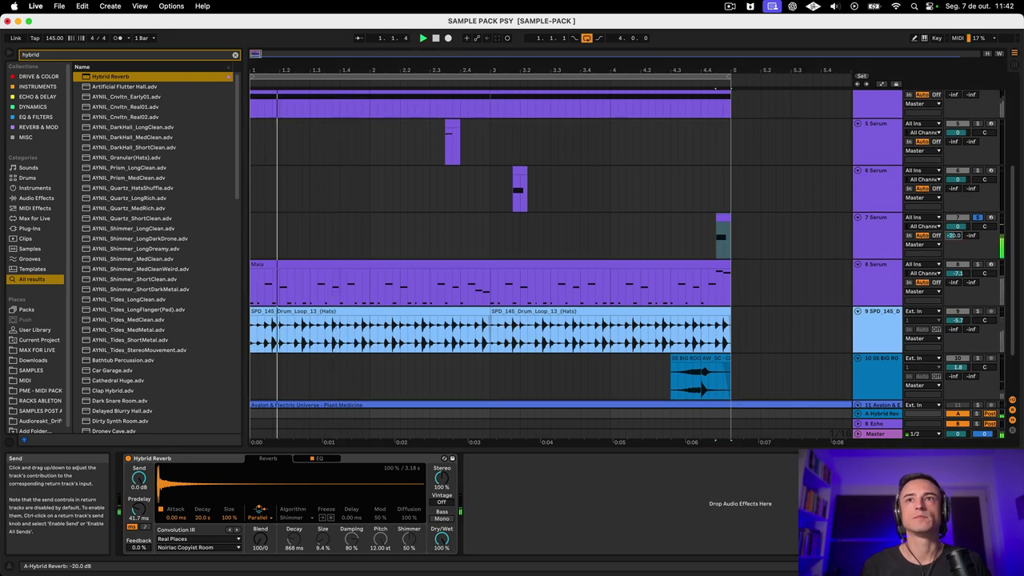
click(722, 218)
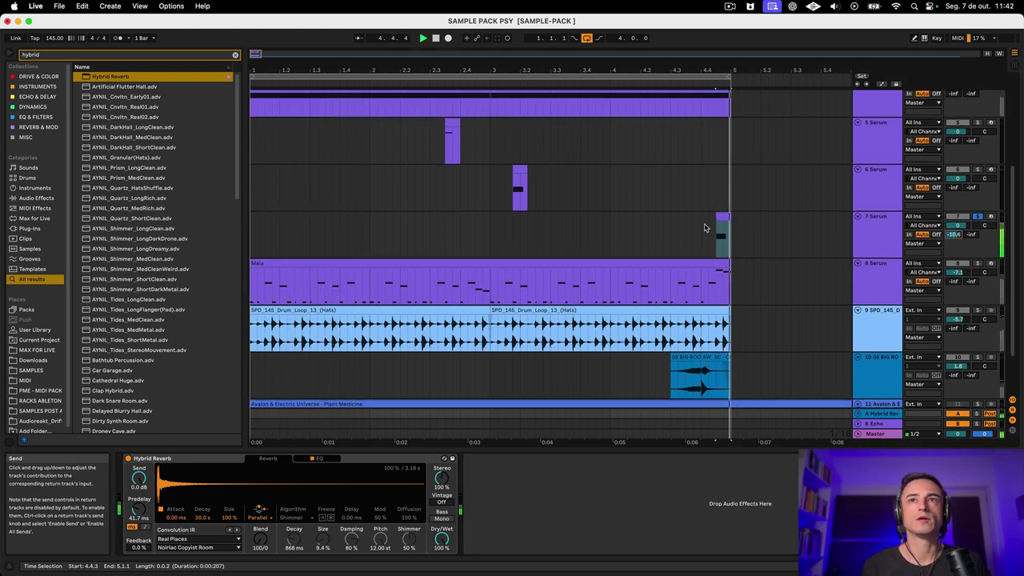
click(723, 217)
scroll(725, 223, down, 1)
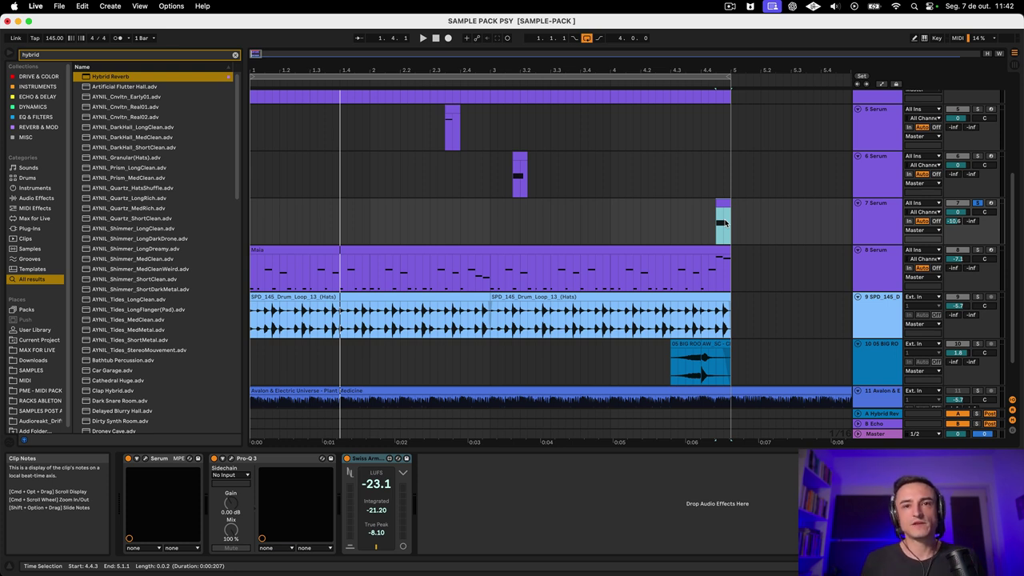
key(space)
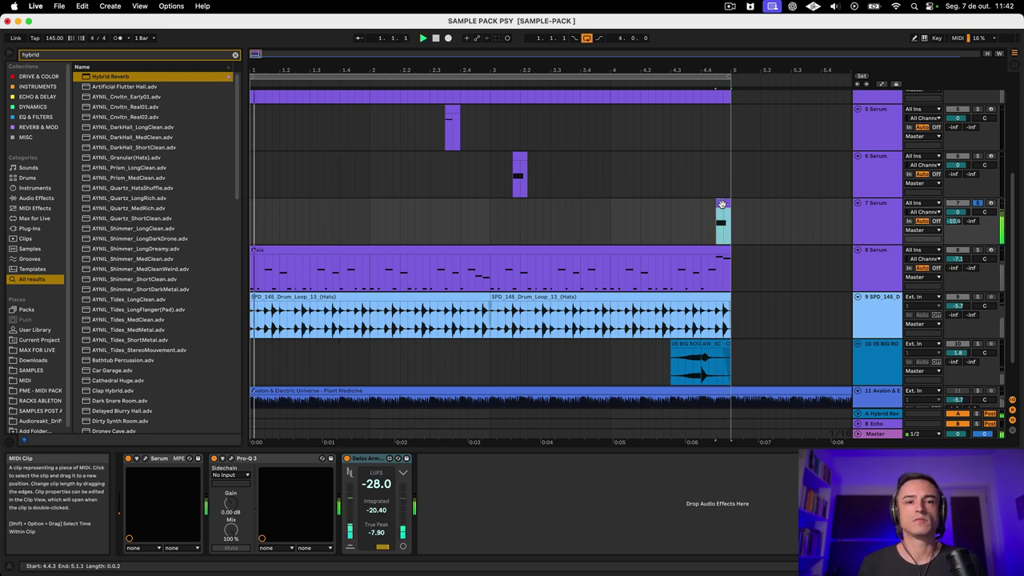
click(722, 204)
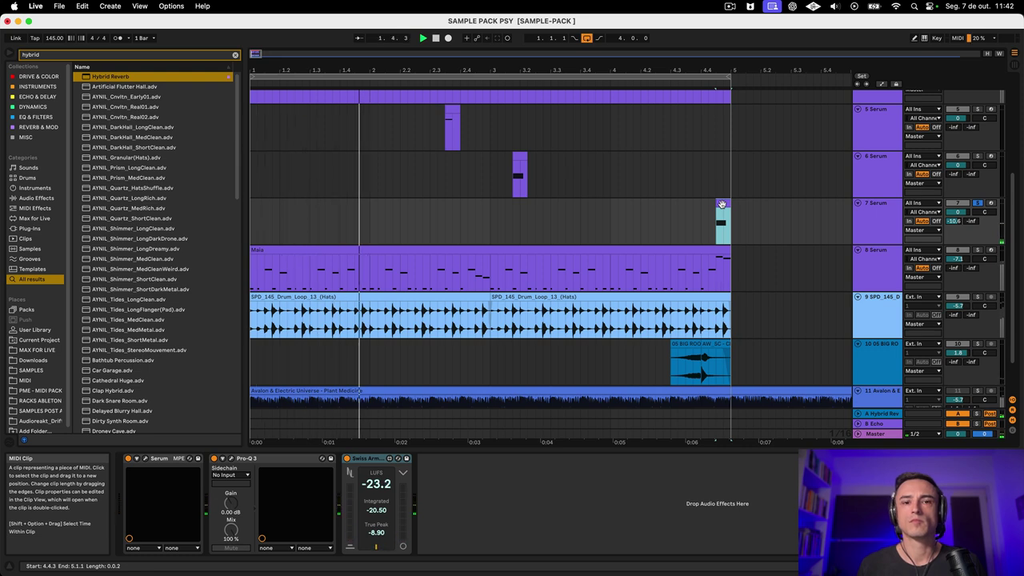
Raise track 7 Serum's send to return A to 0.0 dB and select the track
click(942, 224)
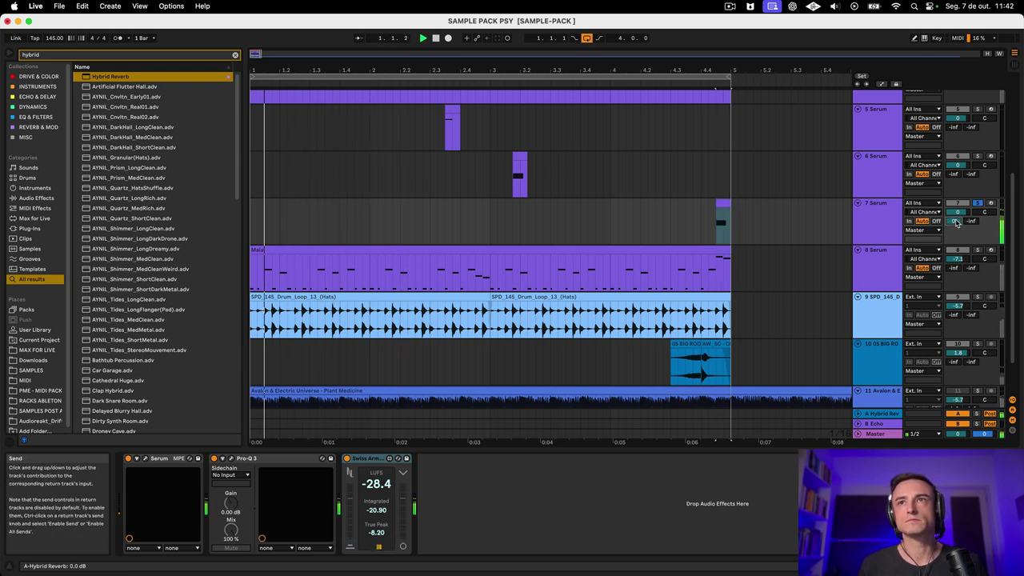
click(884, 228)
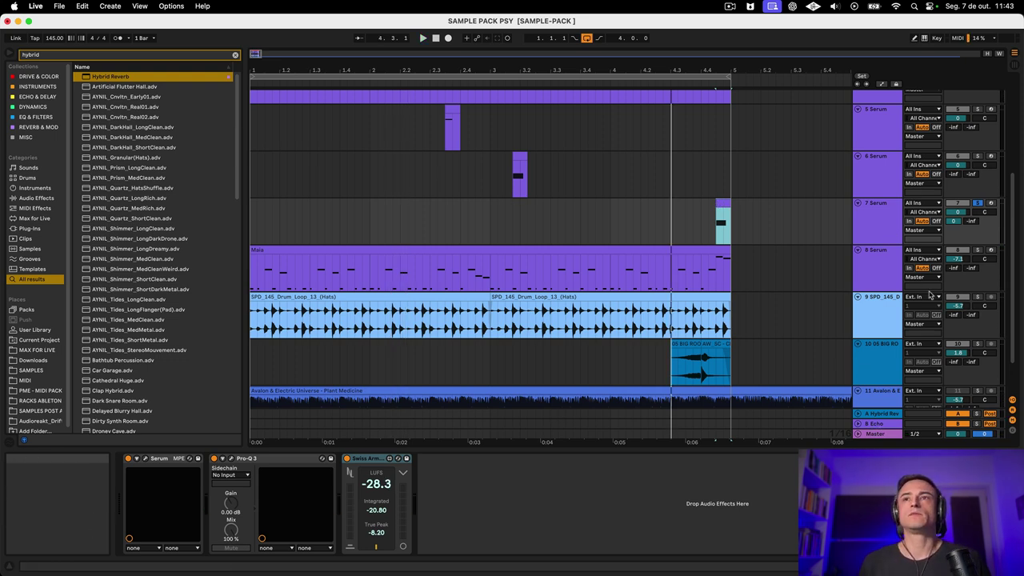
click(882, 226)
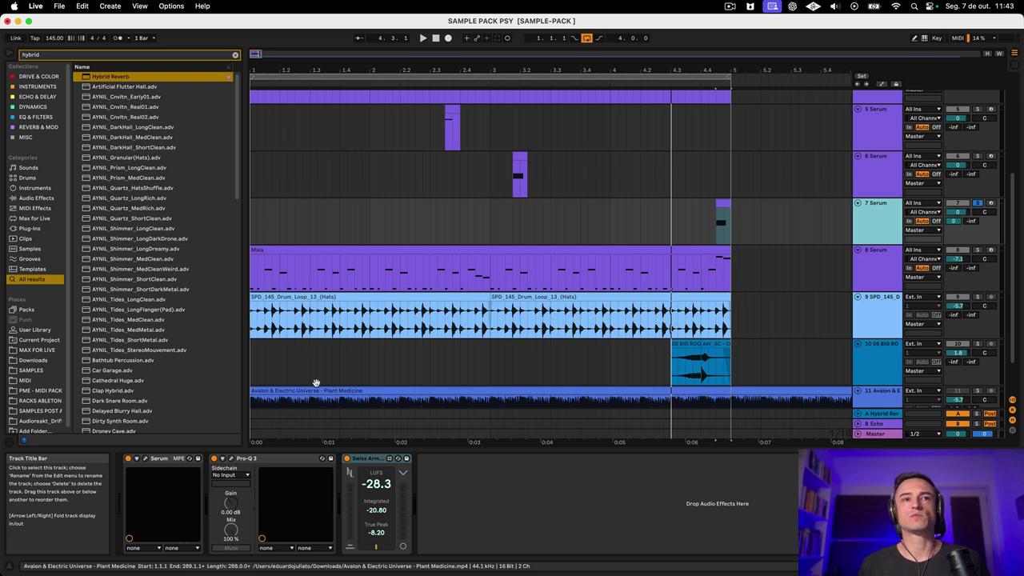
Find Pro-Q 3 in the browser with the search "pro q" and add it after Hybrid Reverb on return track A
click(880, 414)
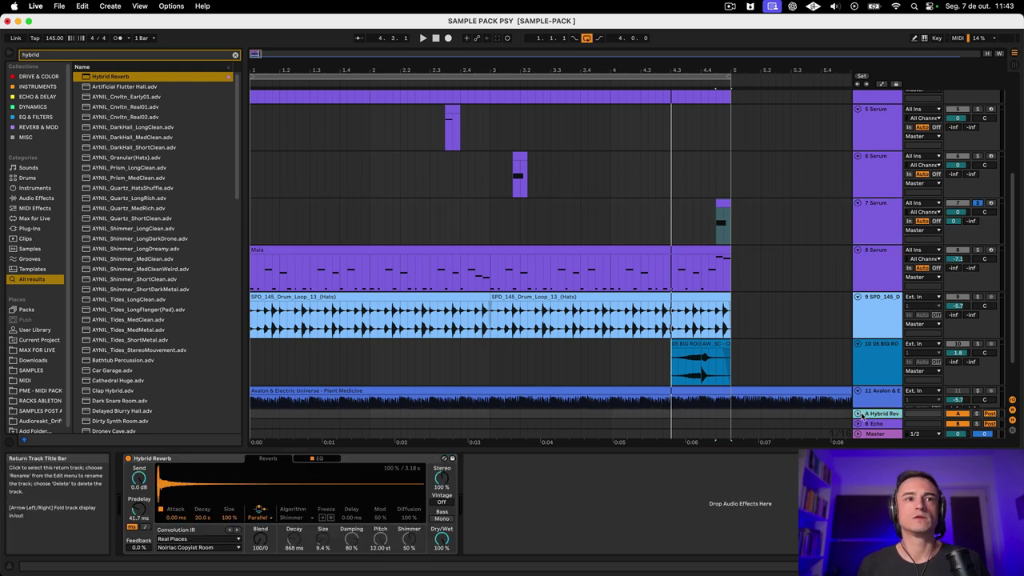
click(101, 55)
text(hybridpr)
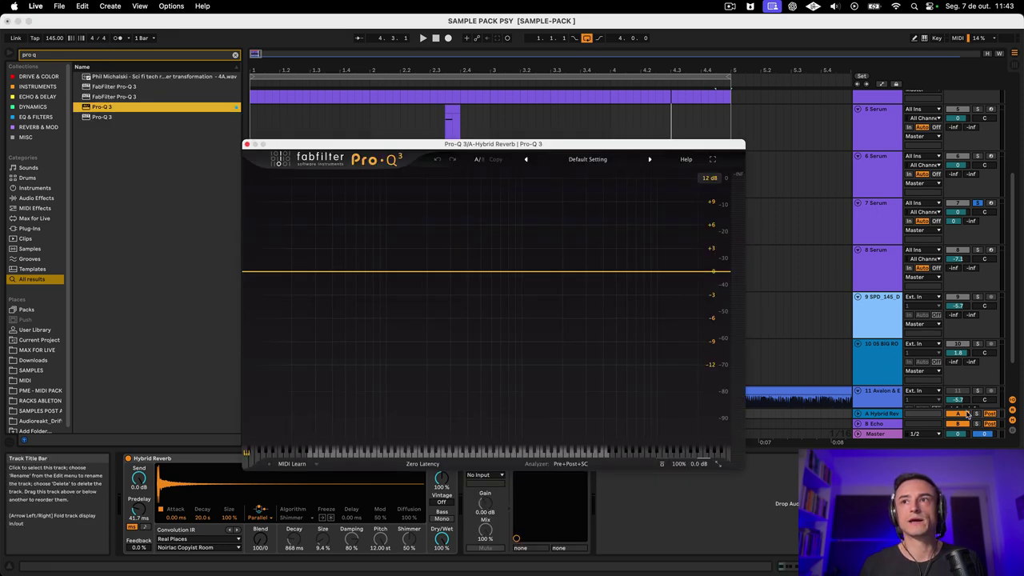
Play the soloed return A and add a Pro-Q 3 bell band cutting the reverb's low range by about 6 dB
key(space)
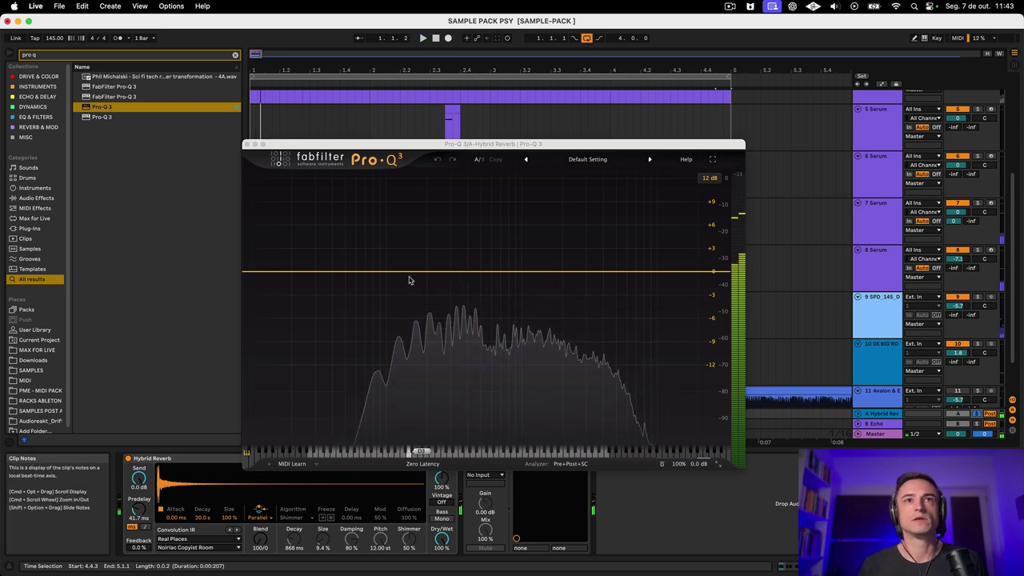
drag(404, 273, 403, 317)
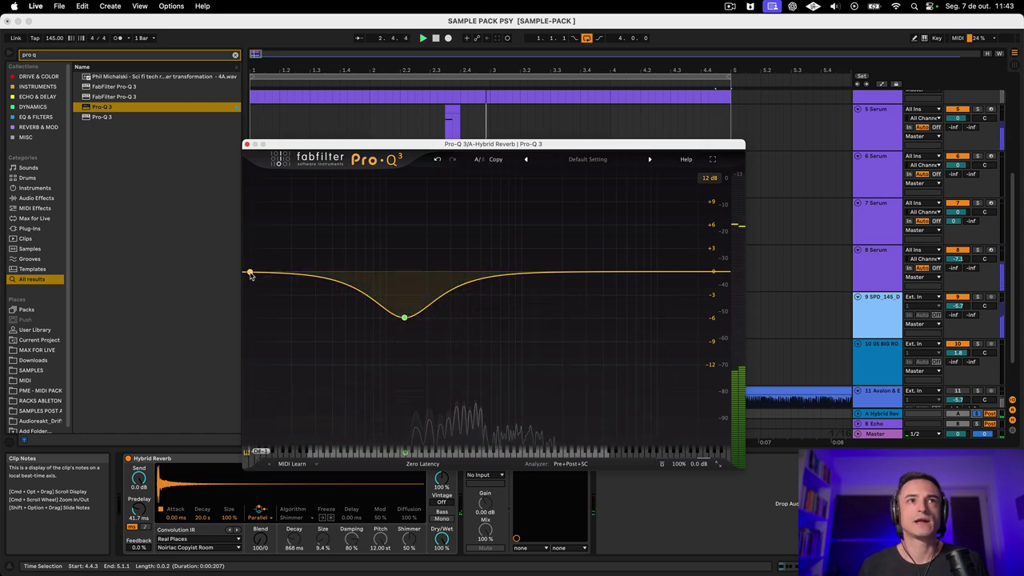
Add a low cut near 95 Hz, a -3.80 dB bell at 691.55 Hz and a +1.09 dB bell at 3867.8 Hz in Pro-Q 3
click(251, 272)
drag(251, 272, 383, 267)
drag(587, 280, 500, 302)
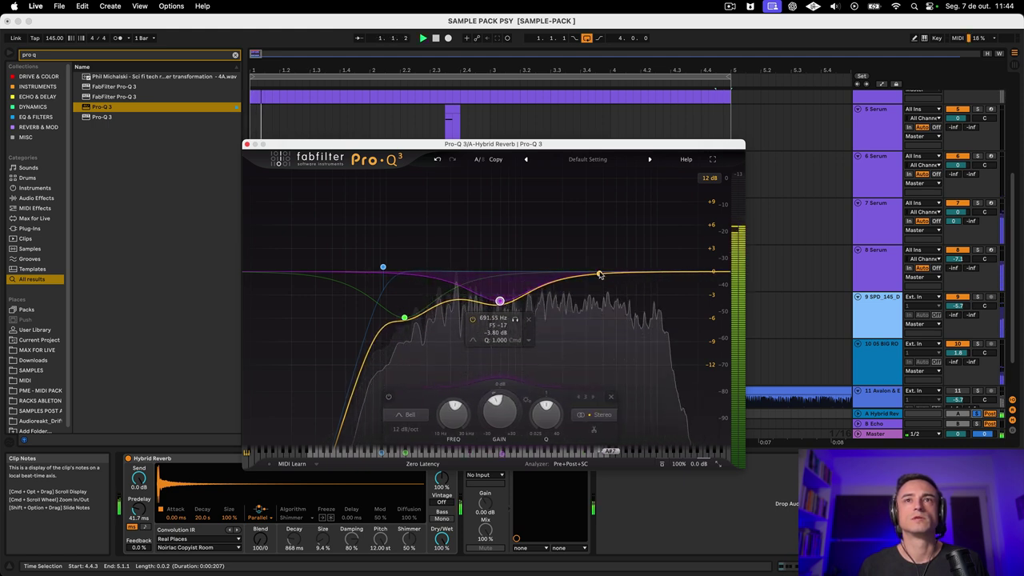
drag(605, 271, 601, 264)
key(space)
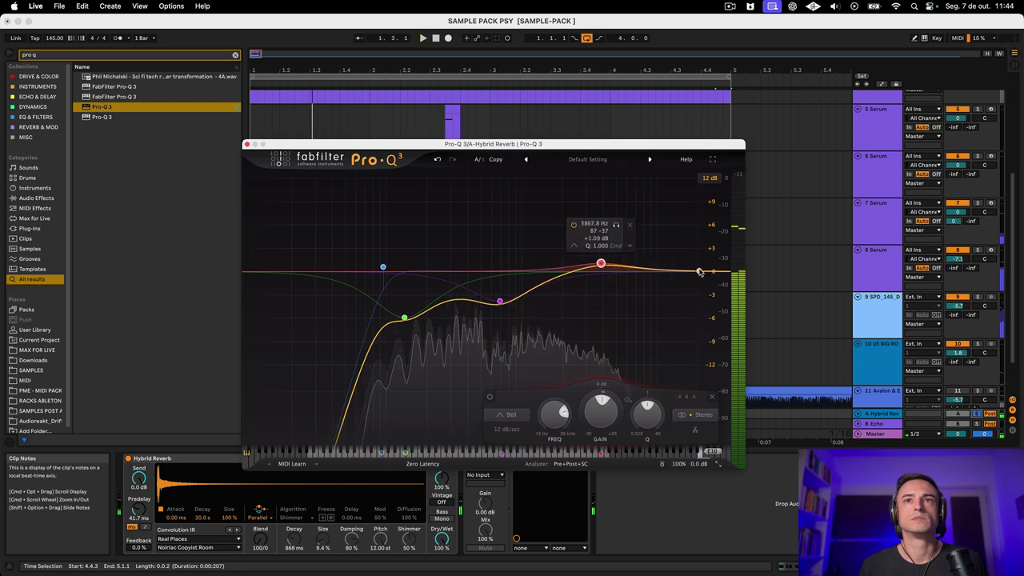
Add a 24 dB/oct high cut at 15440 Hz and shift the low bell and low cut bands slightly higher in frequency
click(698, 272)
mouse_move(698, 272)
mouse_down()
mouse_move(628, 271)
mouse_move(681, 272)
mouse_up()
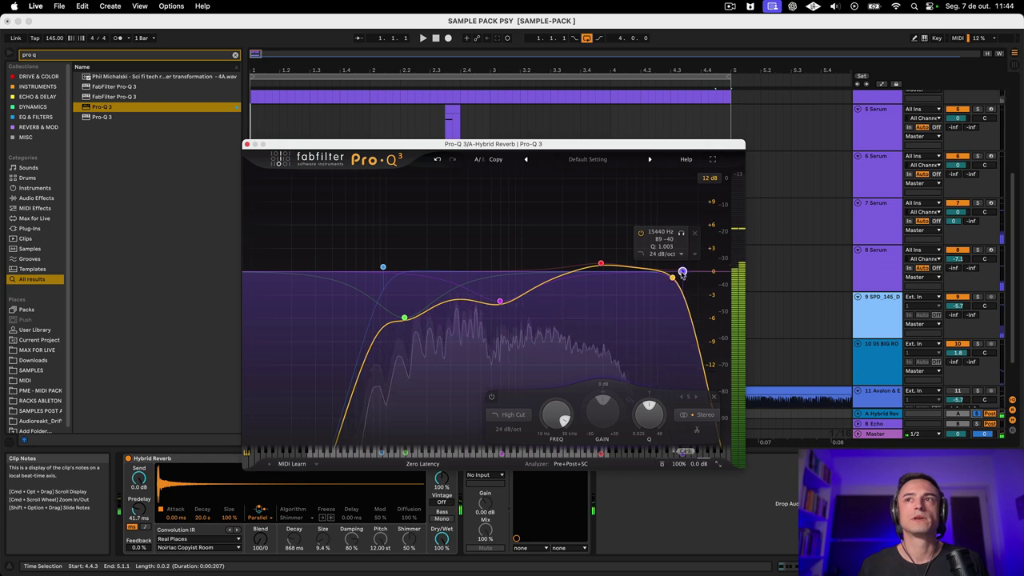
key(space)
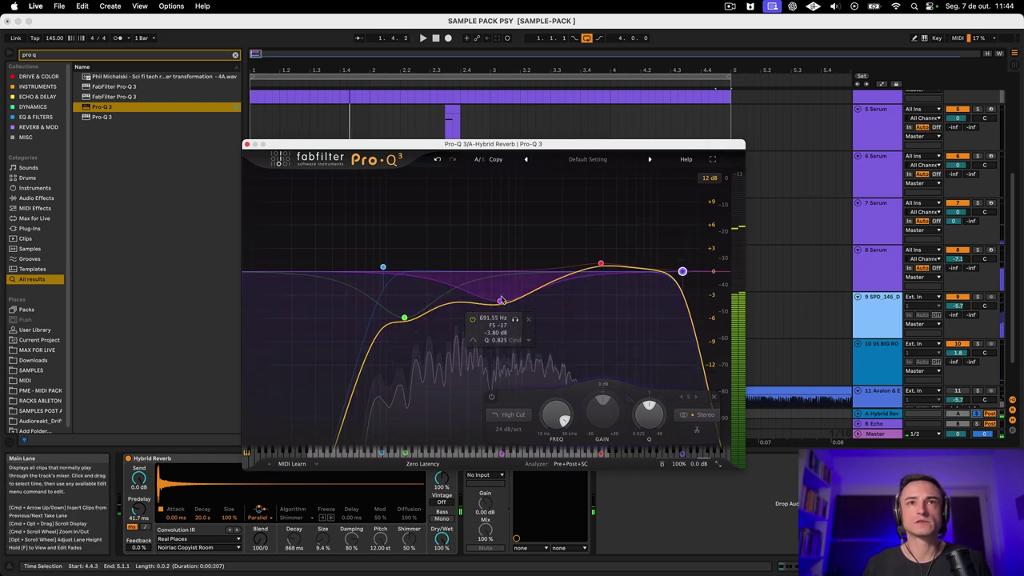
mouse_move(404, 317)
mouse_down()
mouse_move(407, 308)
mouse_move(410, 321)
mouse_up()
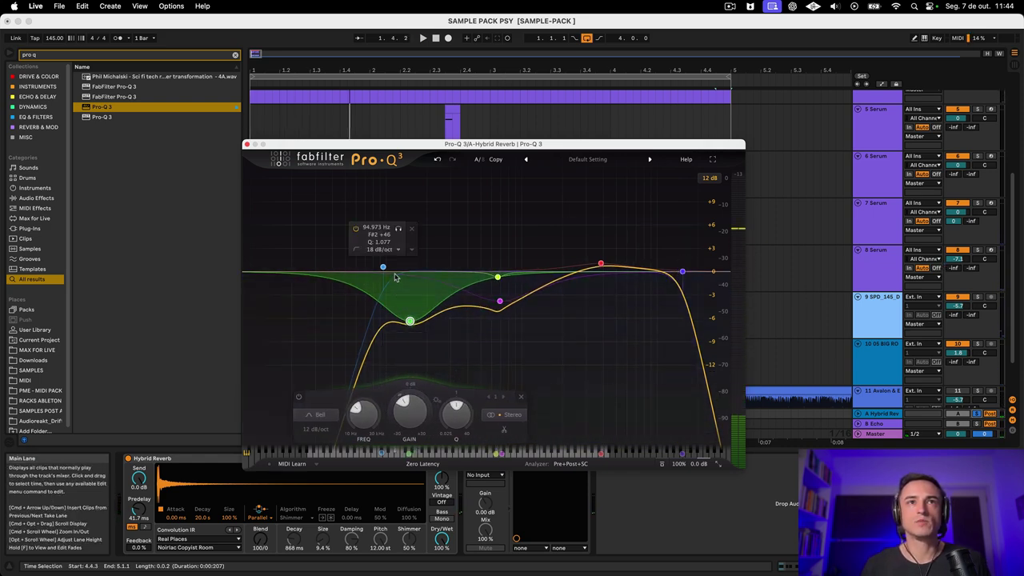
mouse_move(394, 277)
mouse_down()
mouse_move(452, 276)
mouse_move(413, 275)
mouse_up()
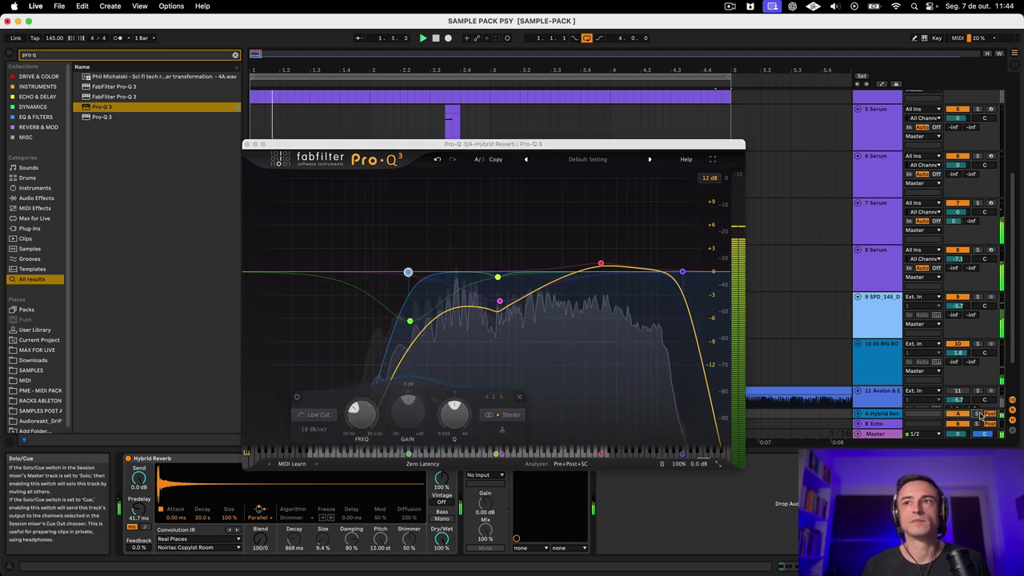
Solo track 7 Serum instead of return A and lower Pro-Q 3's high cut to about 7574 Hz
click(977, 203)
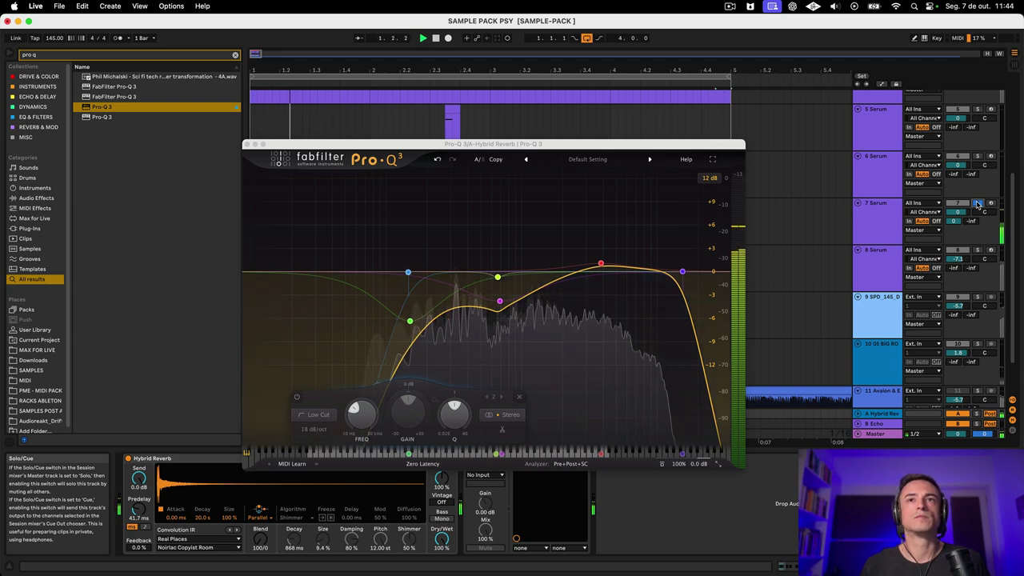
drag(682, 272, 640, 275)
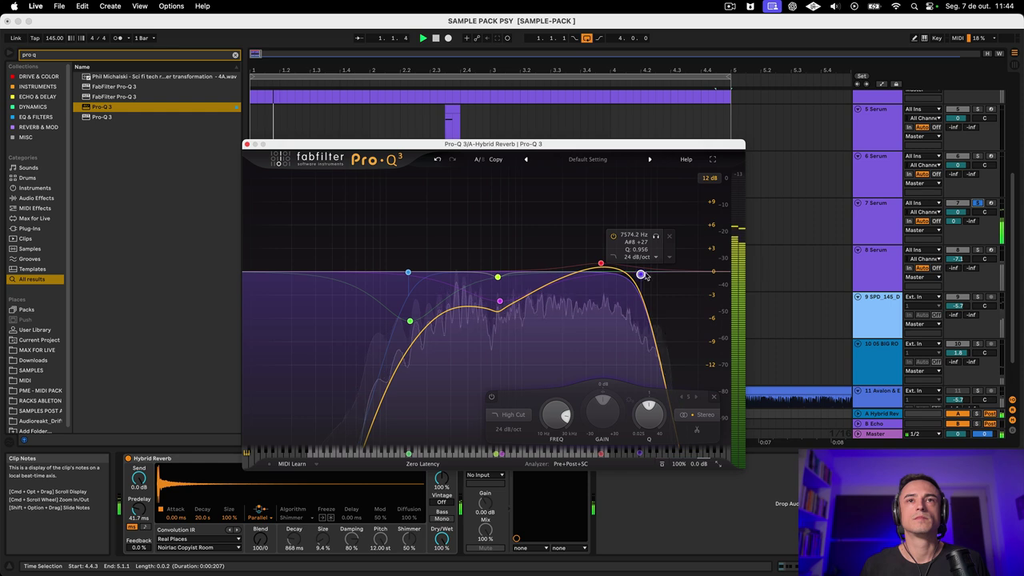
click(875, 211)
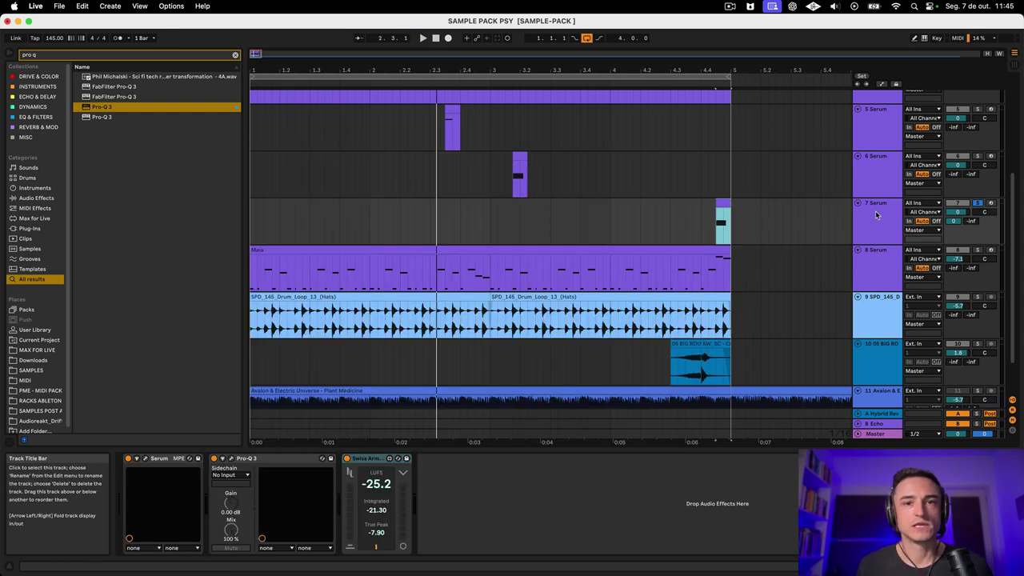
click(879, 414)
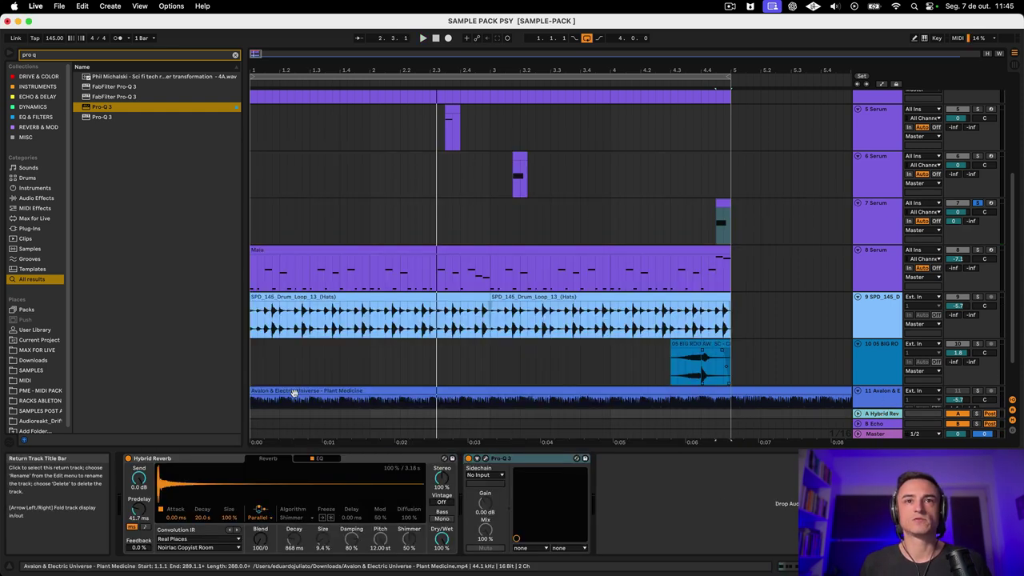
click(371, 460)
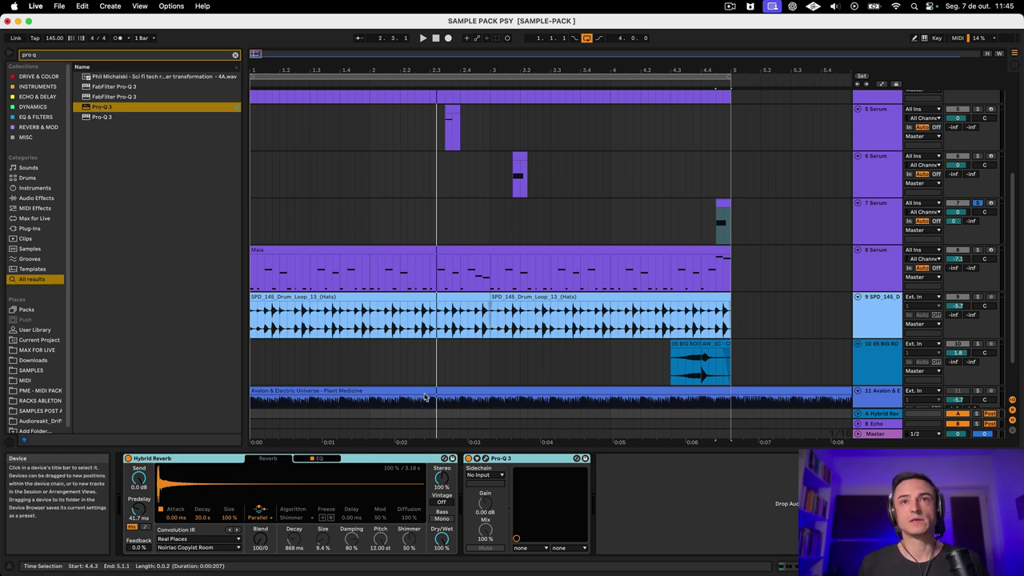
click(884, 212)
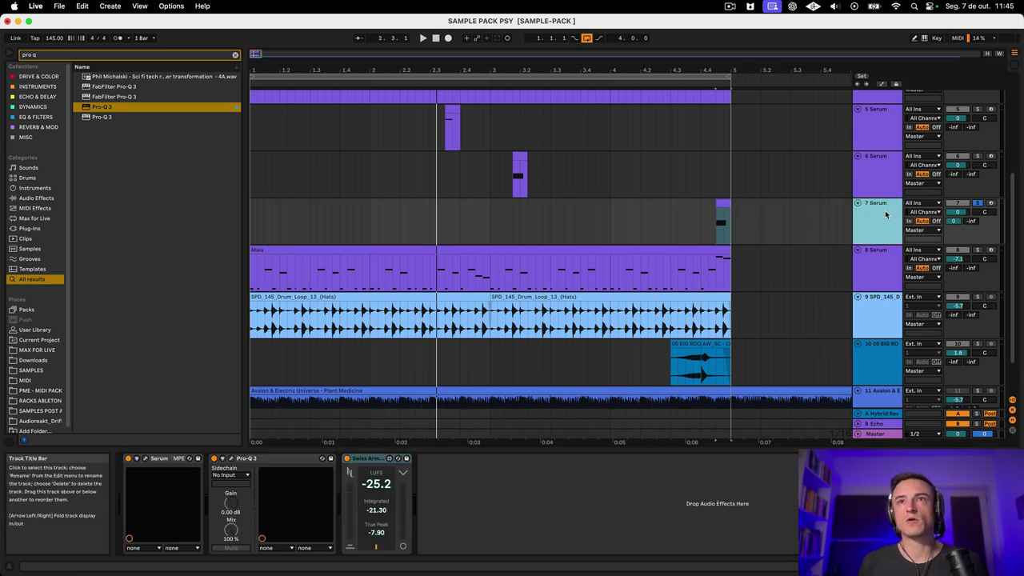
click(558, 530)
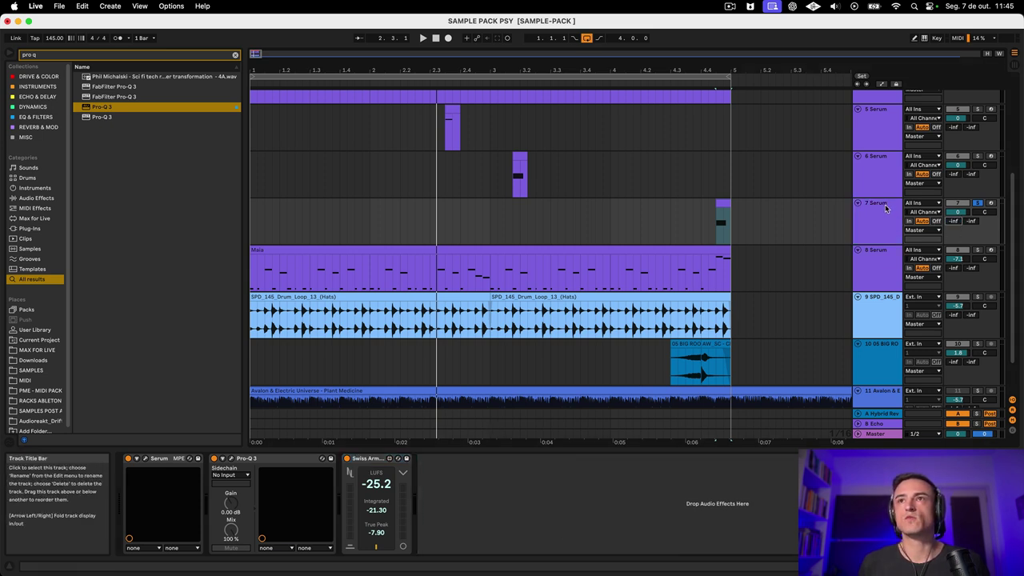
key(super+c)
key(super+v)
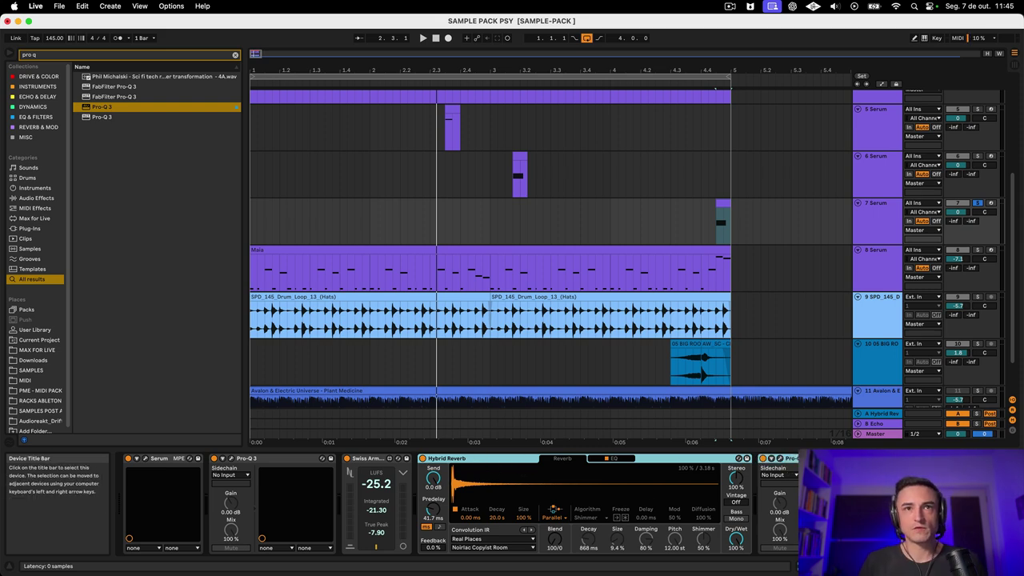
Group the pasted Hybrid Reverb and Pro-Q 3 into an Audio Effect Rack, naming their chain WET and adding an empty DRY chain
key(super+g)
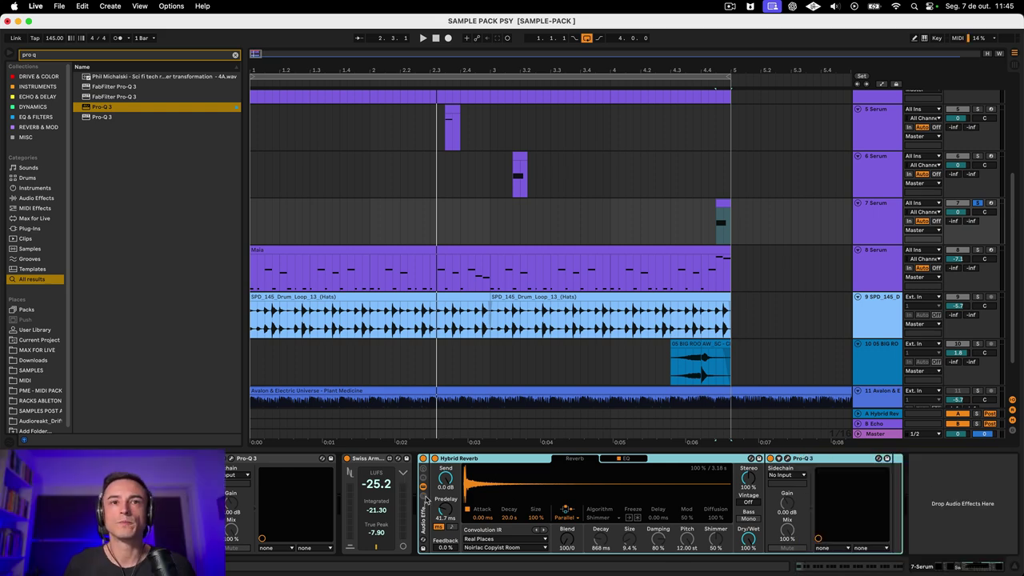
click(423, 497)
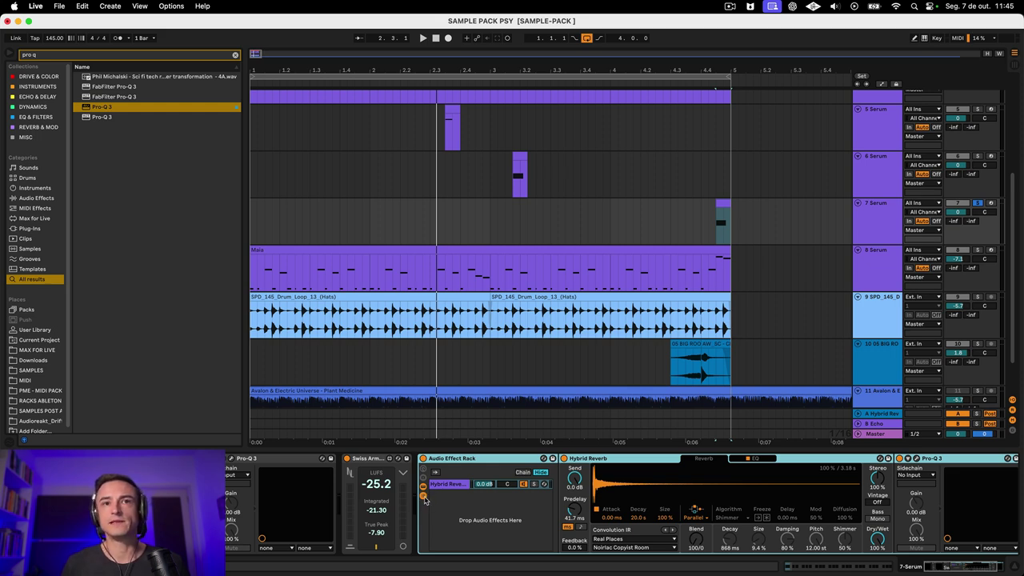
click(439, 485)
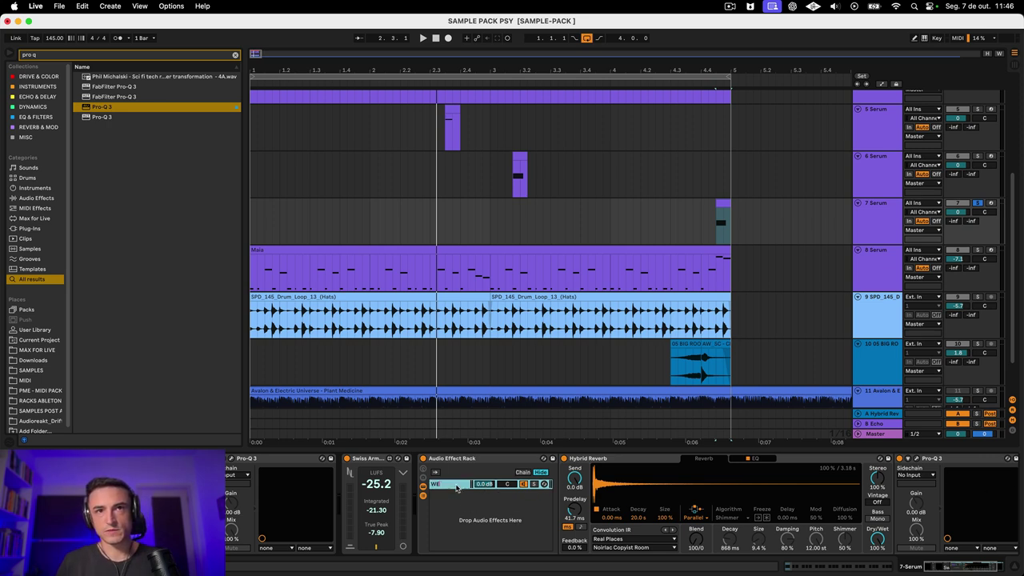
right_click(463, 495)
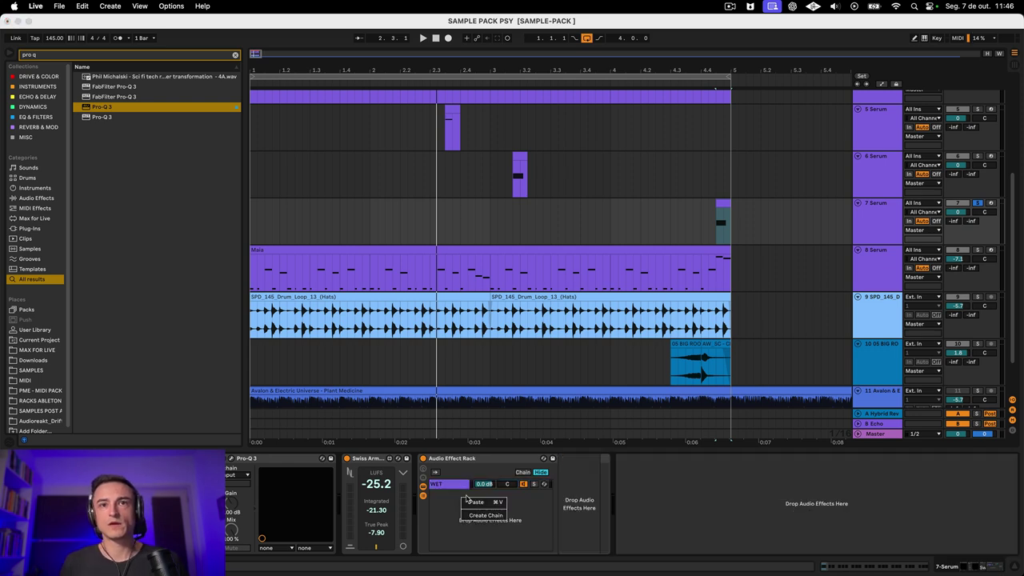
click(482, 515)
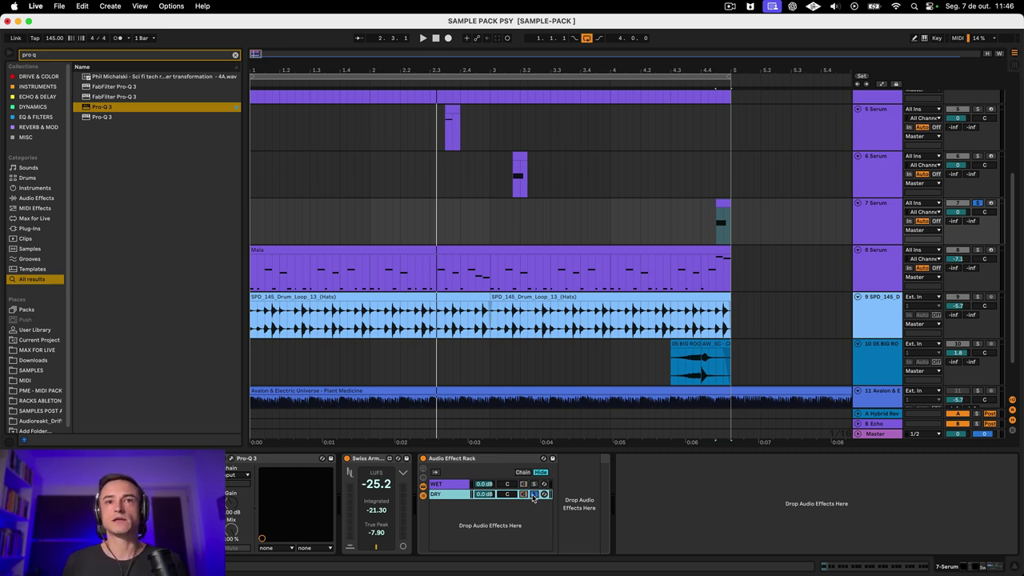
Audition track 7 with the rack's DRY chain soloed and switch the solo to the WET chain
key(space)
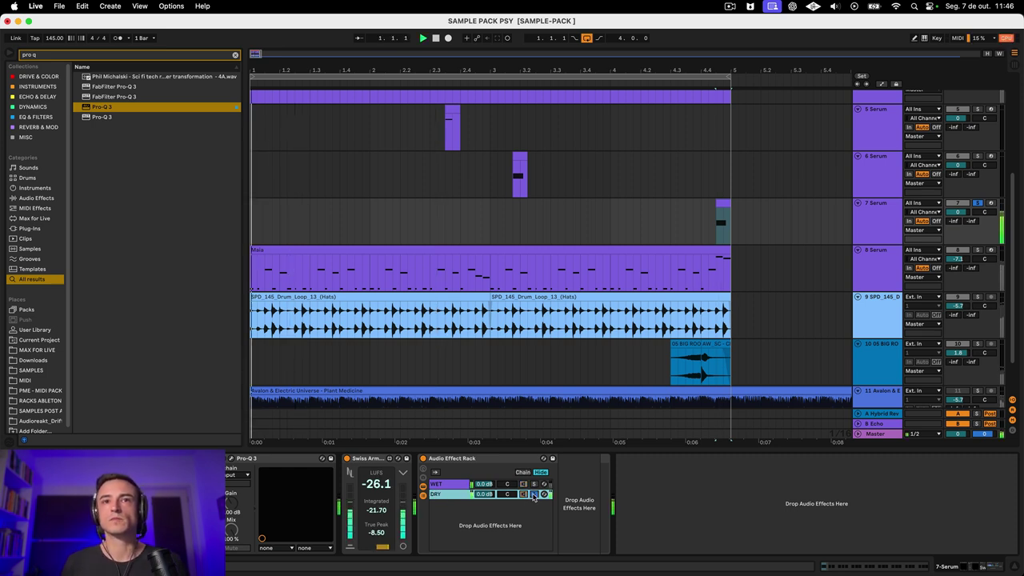
click(534, 485)
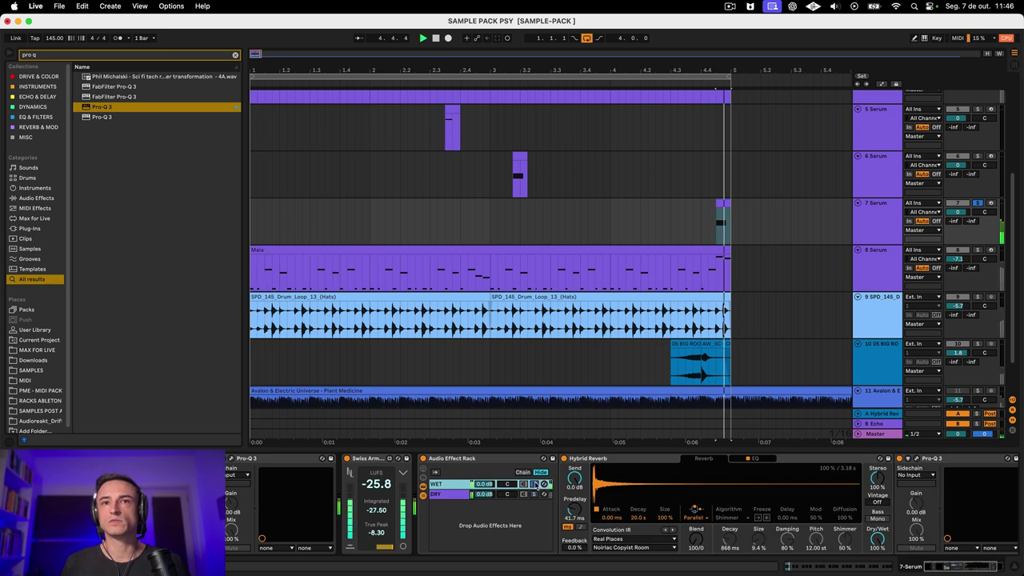
key(space)
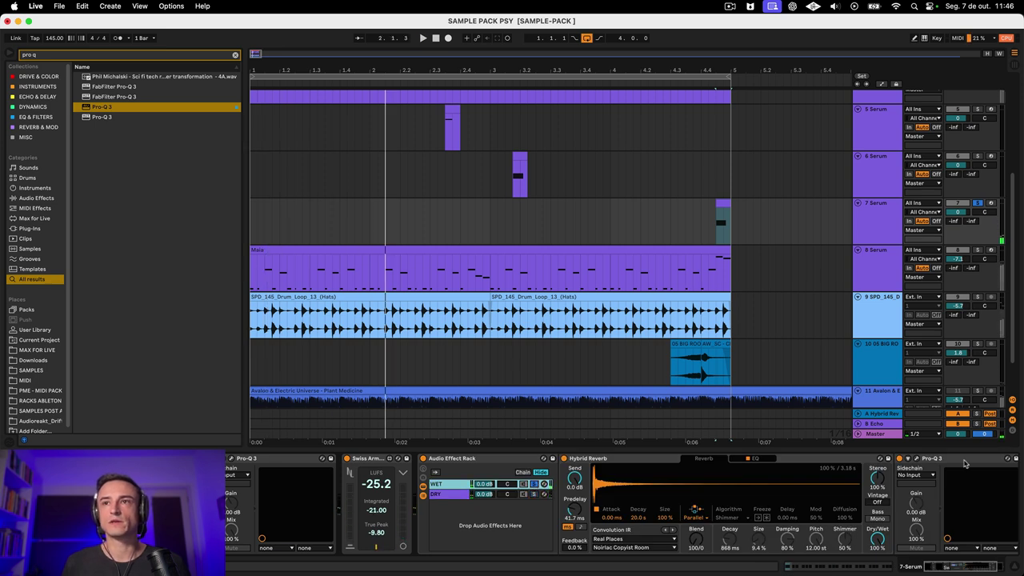
Find Compressor in the browser with the search "compre" and insert it between Hybrid Reverb and Pro-Q 3 in the WET chain
click(954, 460)
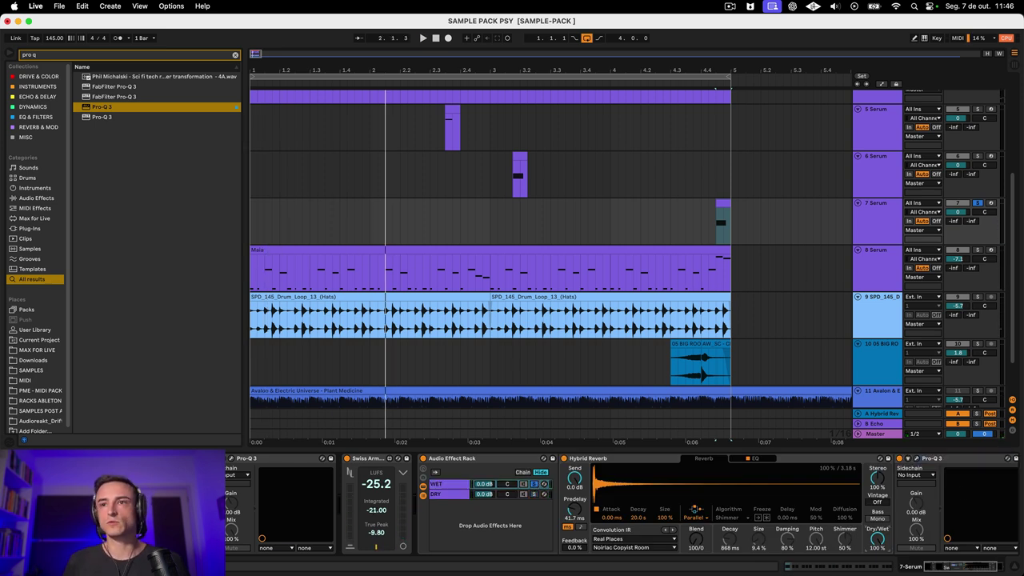
click(780, 466)
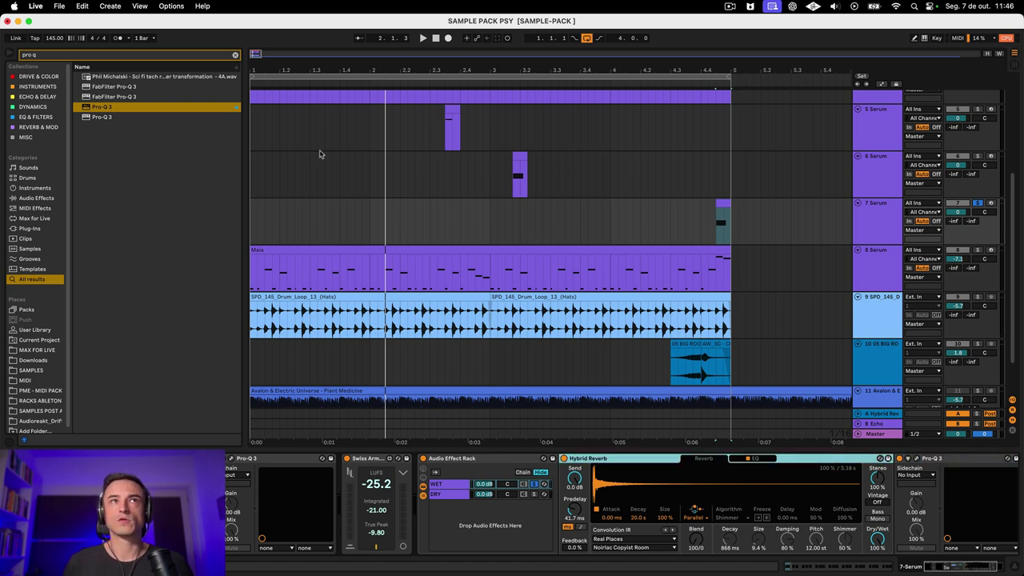
click(45, 54)
text(co)
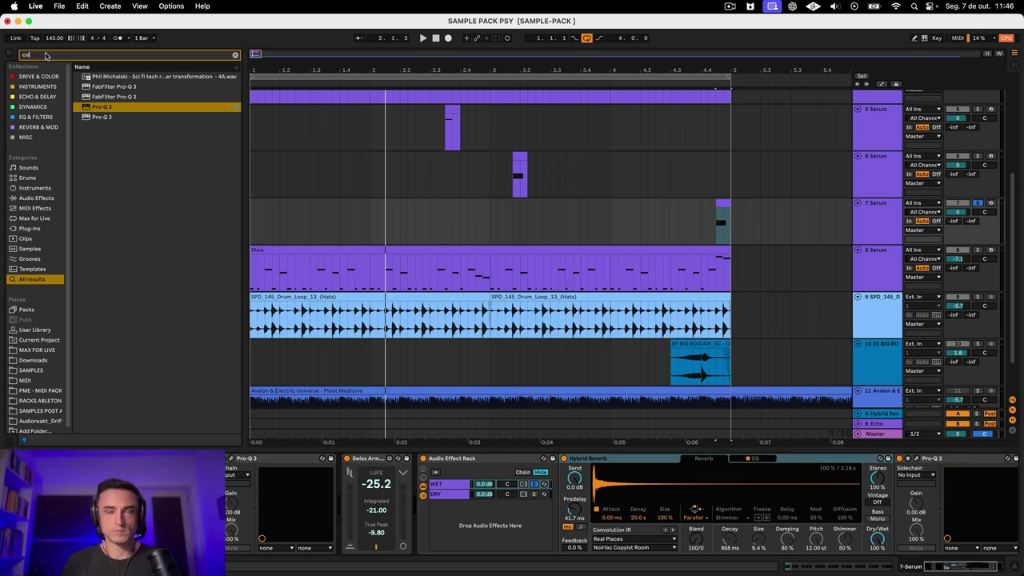
text(mpre)
click(96, 77)
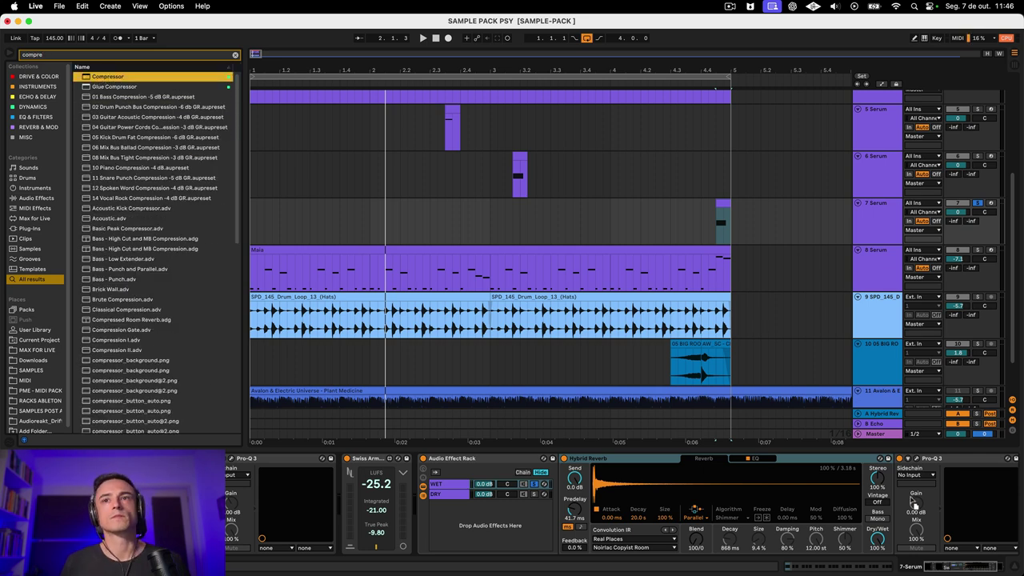
drag(913, 500, 910, 534)
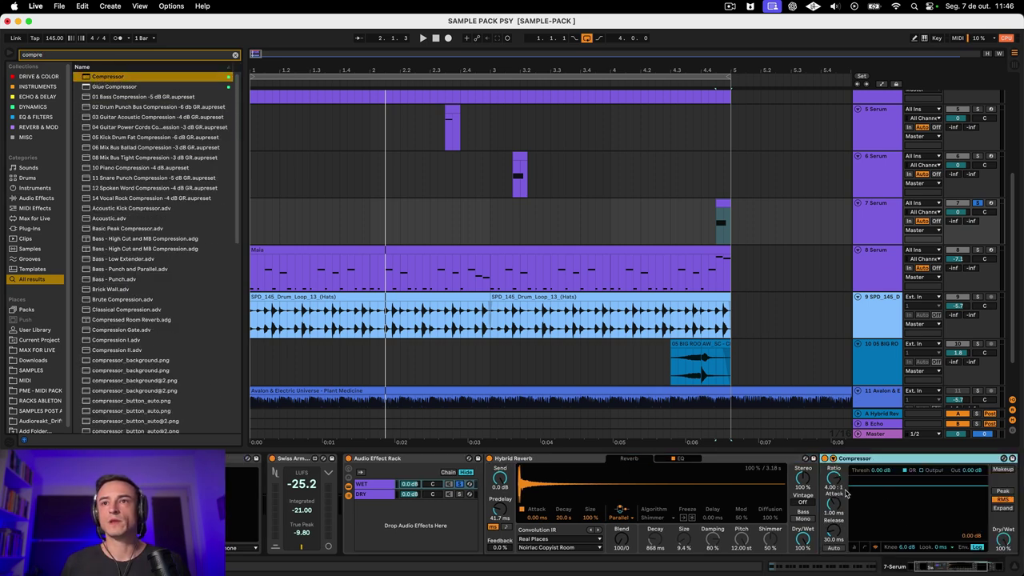
Rename track 7 as STAB and enable the Compressor's sidechain with STAB as its audio source
click(831, 459)
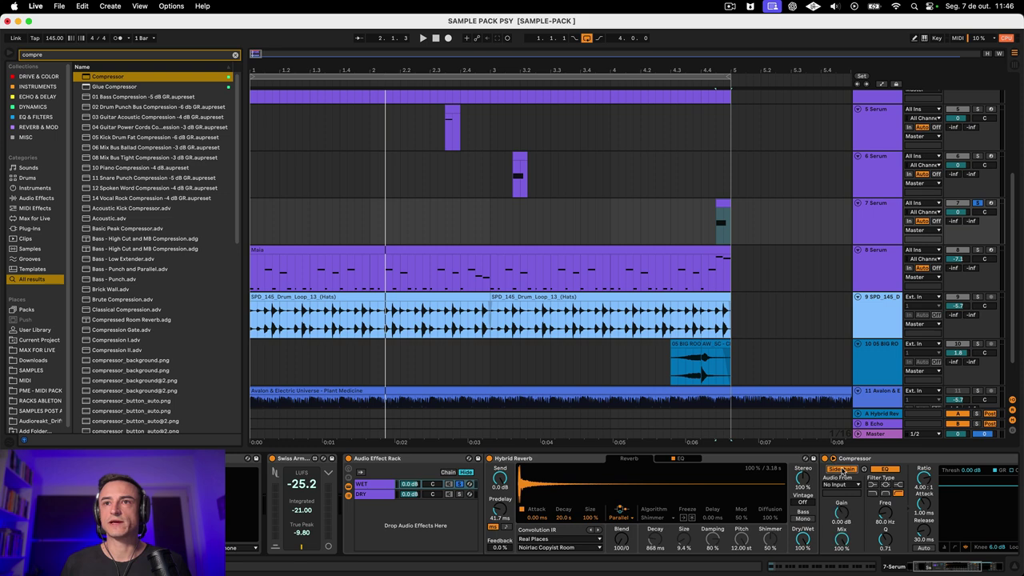
click(851, 484)
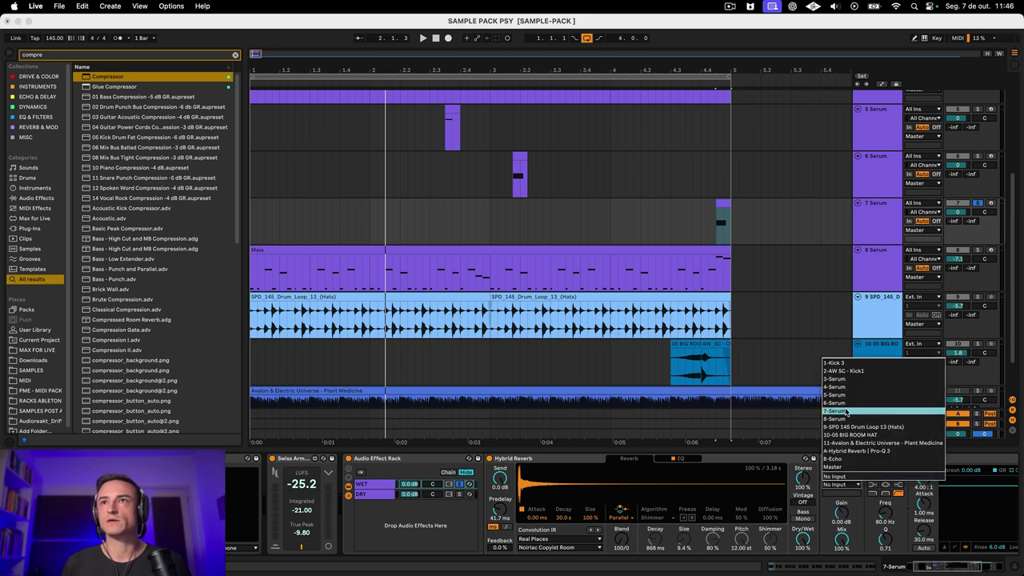
click(872, 230)
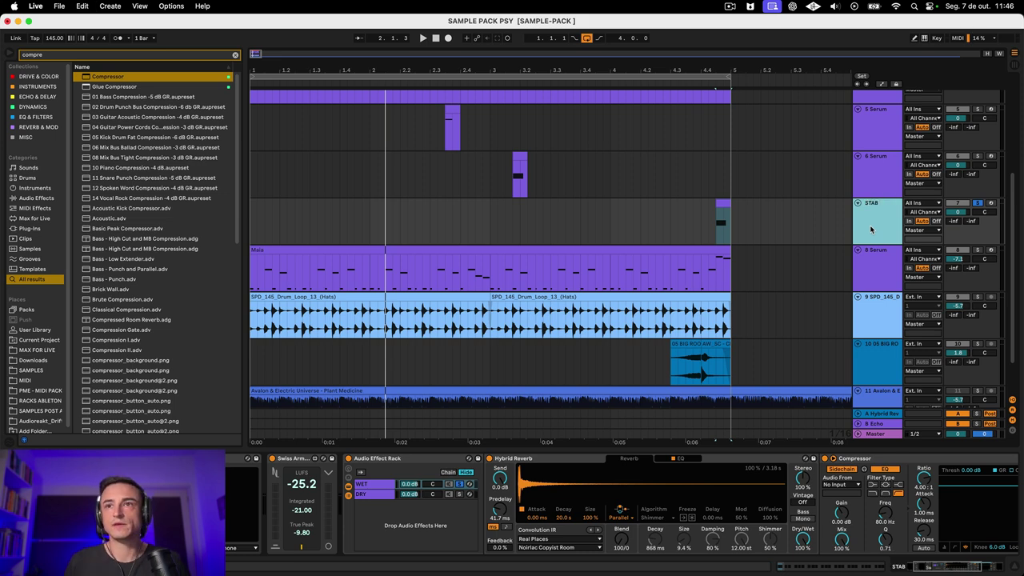
click(852, 485)
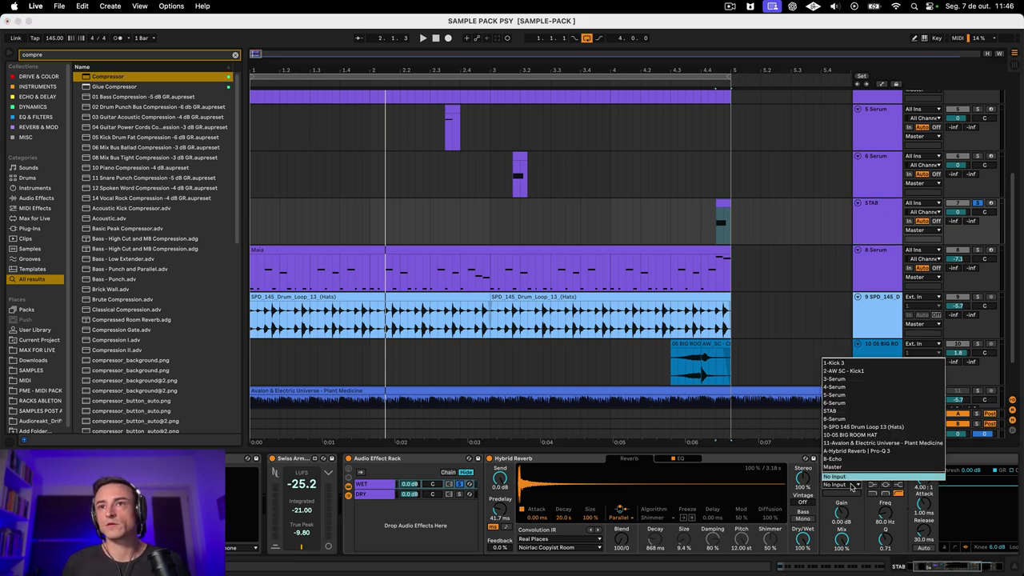
click(852, 411)
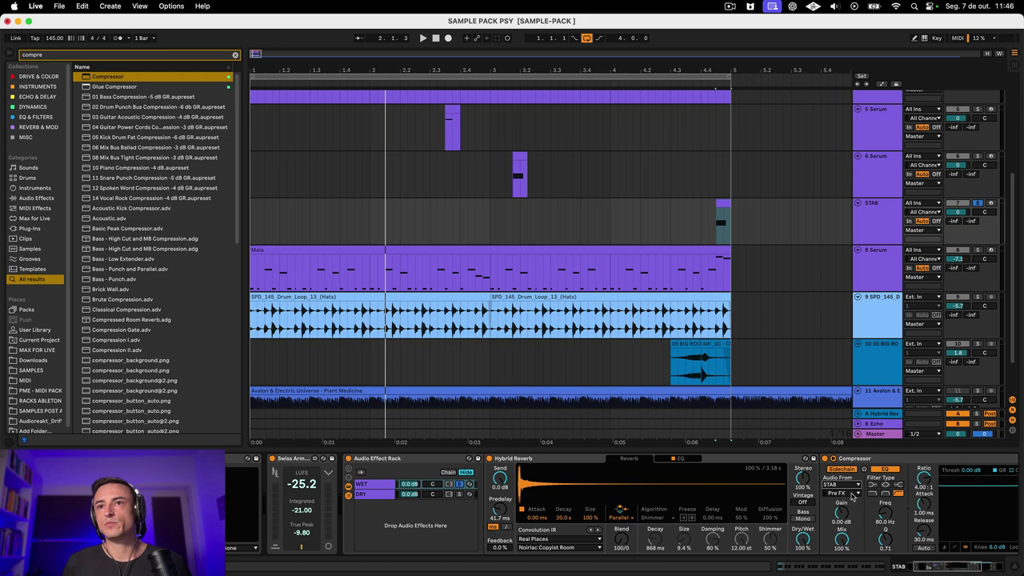
Set the Compressor's attack to 0.04 ms, its release to Auto and its threshold to -35.0 dB while auditioning the loop
scroll(857, 504, right, 5)
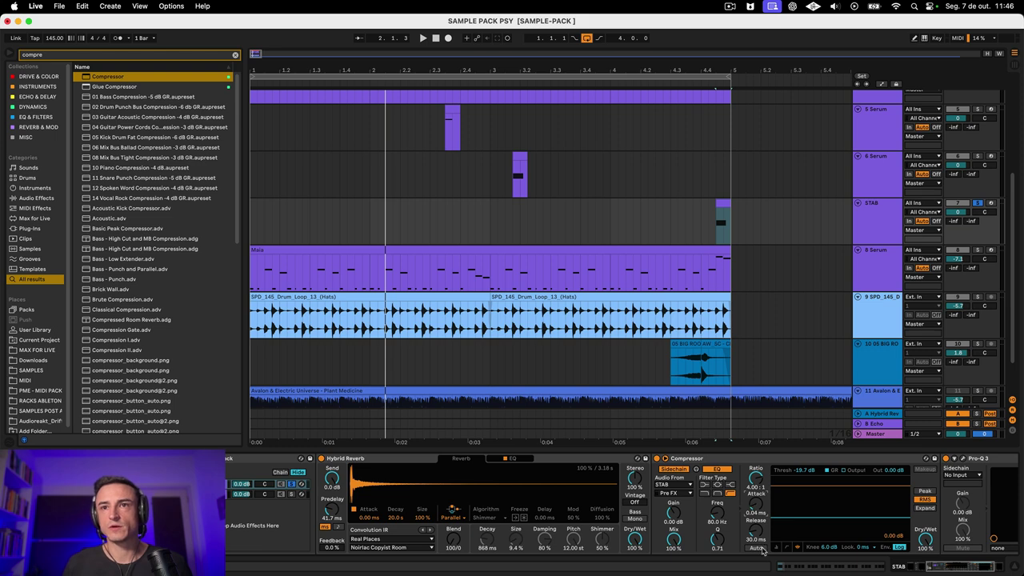
key(space)
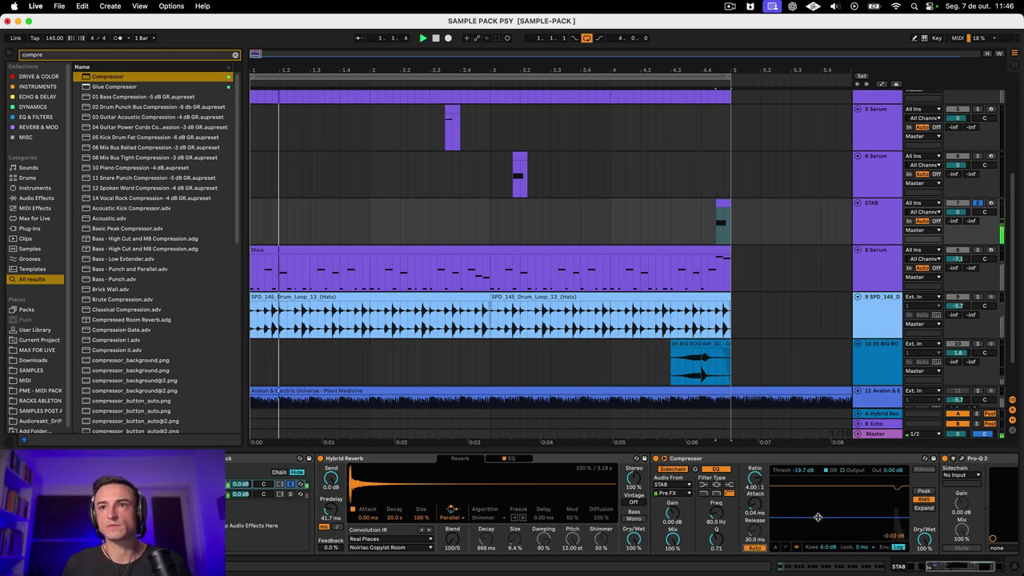
key(space)
drag(815, 518, 816, 529)
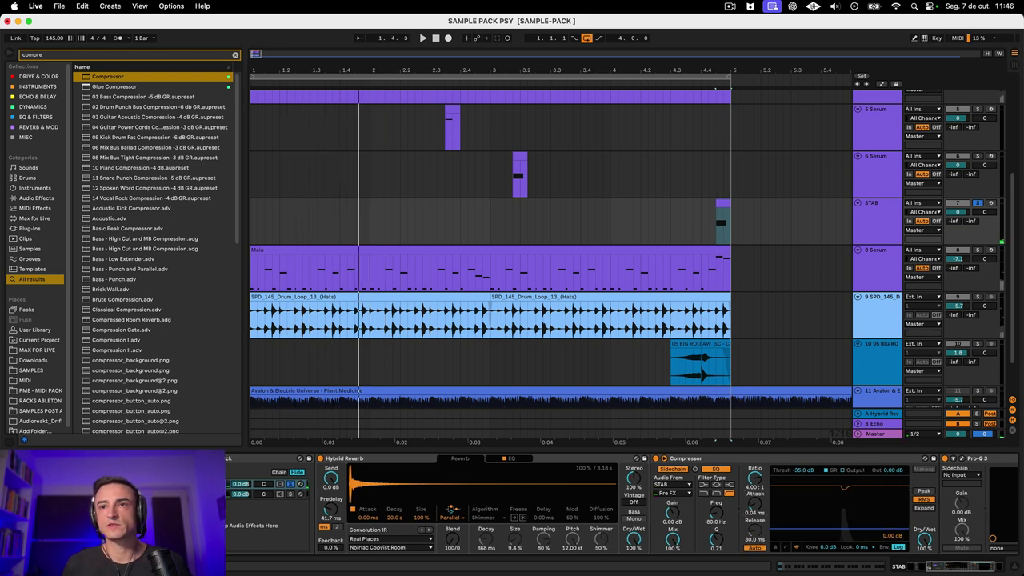
Lower the Compressor's threshold to -47.7 dB and audition the loop with both the WET and DRY chains unsoloed
key(space)
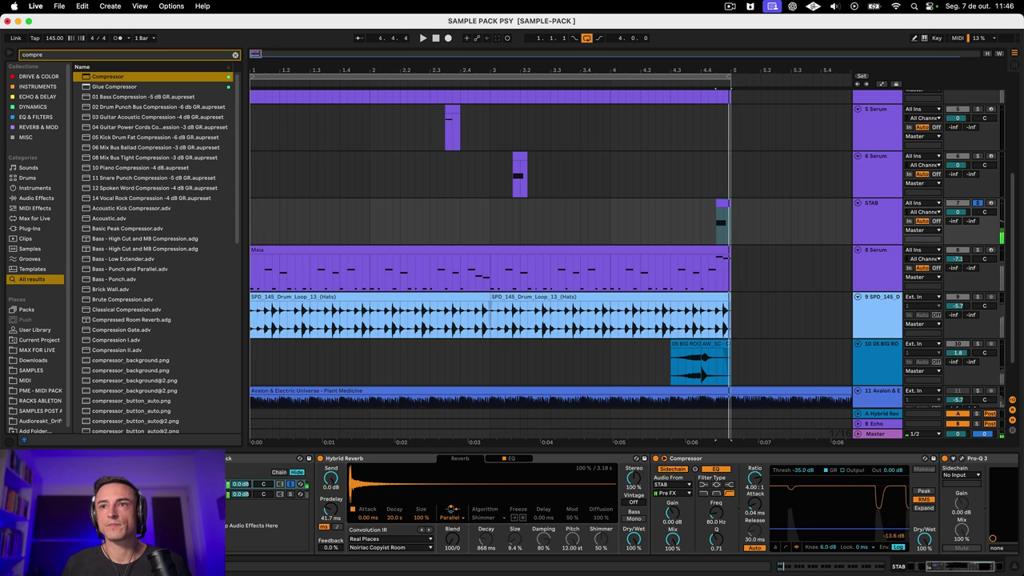
drag(816, 543, 815, 562)
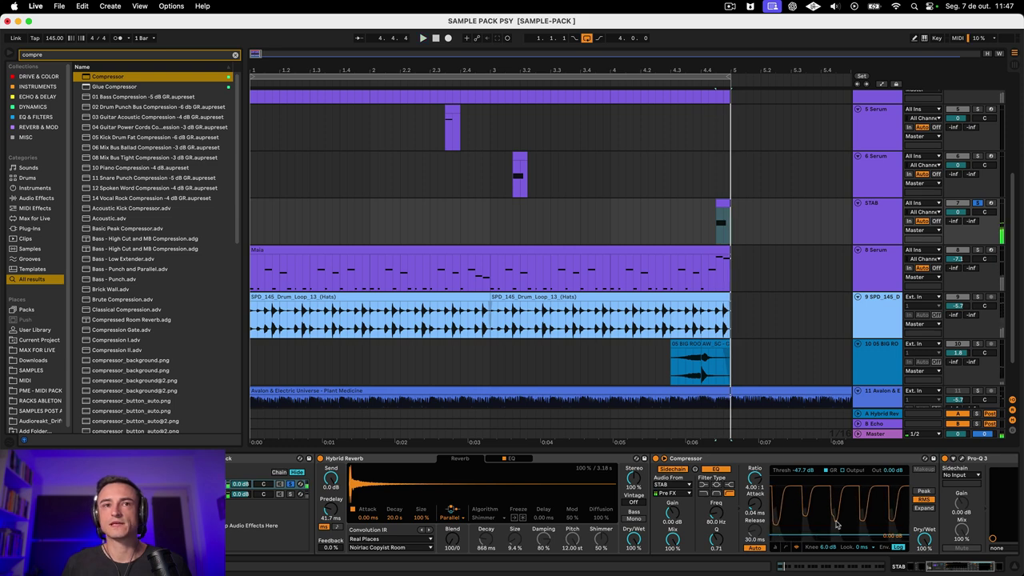
click(294, 495)
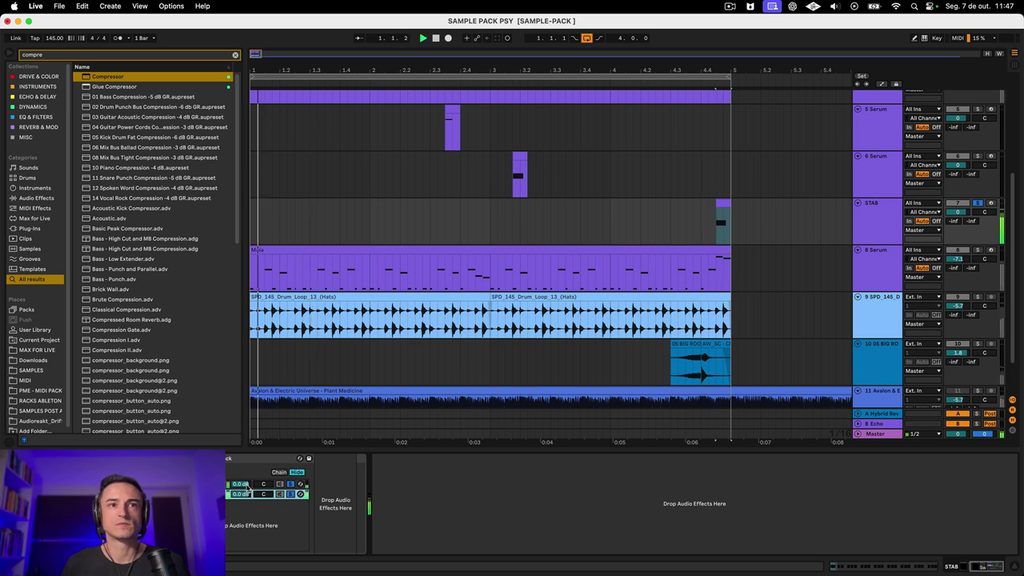
click(289, 494)
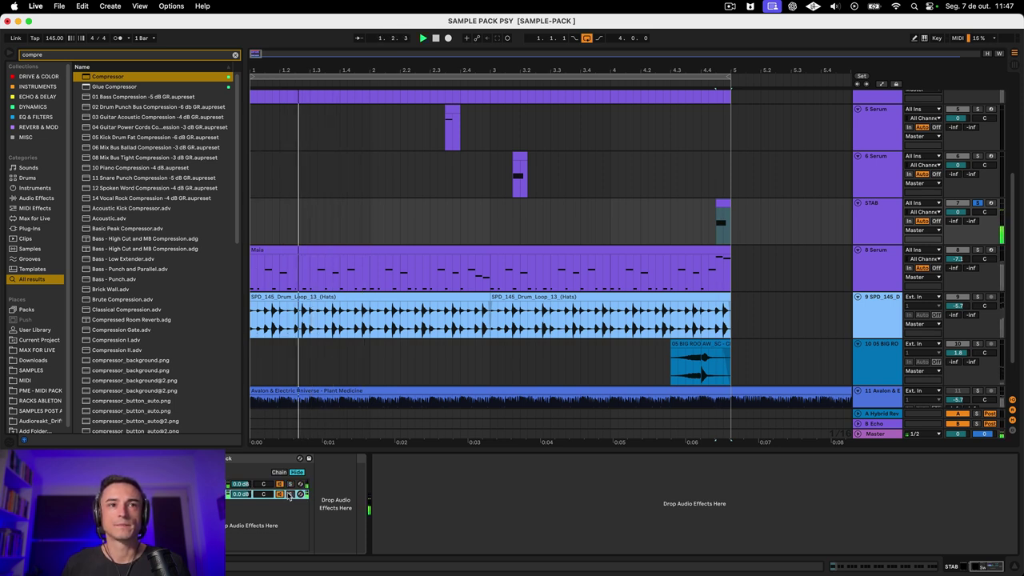
key(Down)
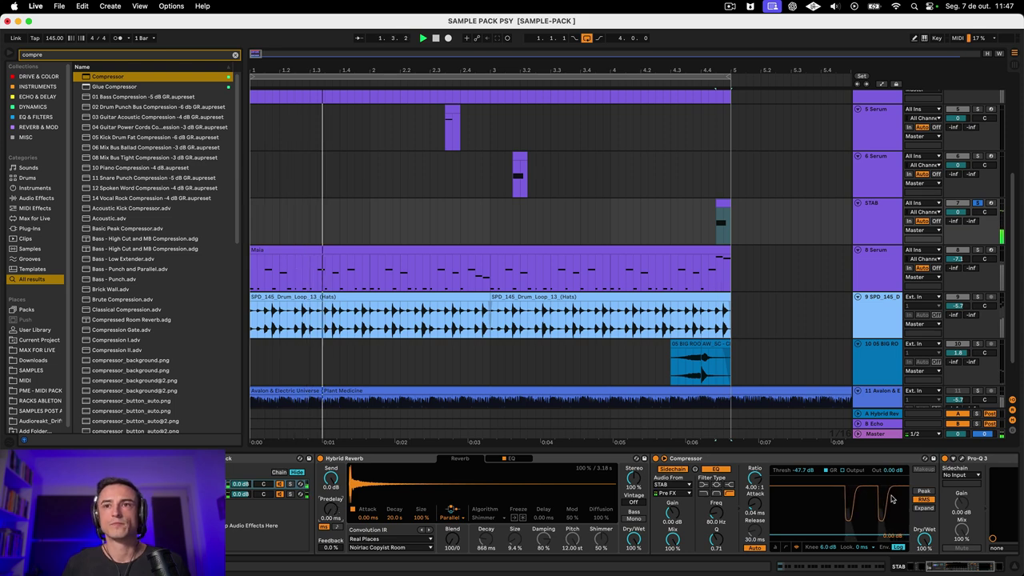
Examine the sidechain Compressor's ducking in STAB's rack and its surrounding effects while the loop plays
click(796, 462)
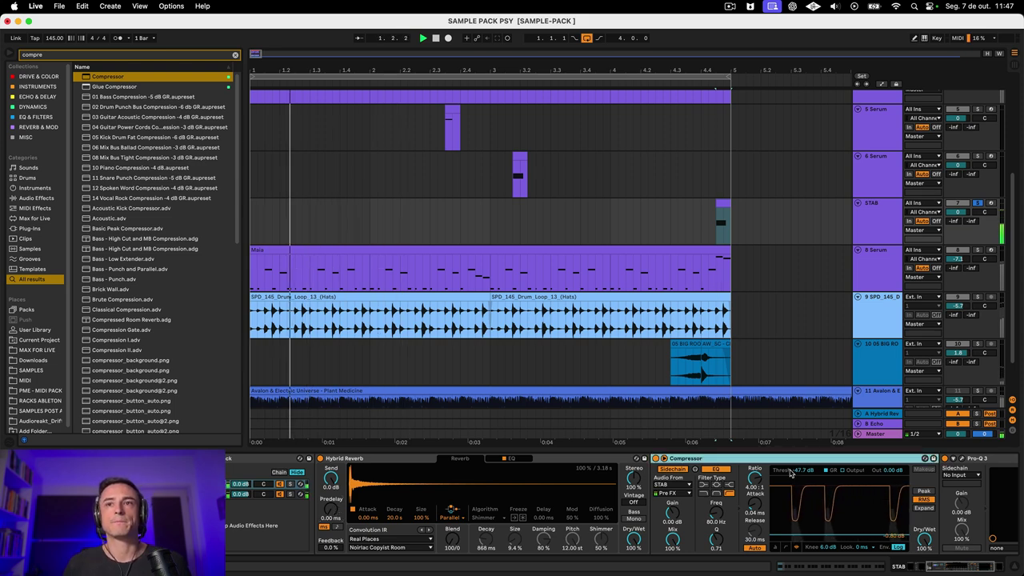
scroll(792, 468, right, 3)
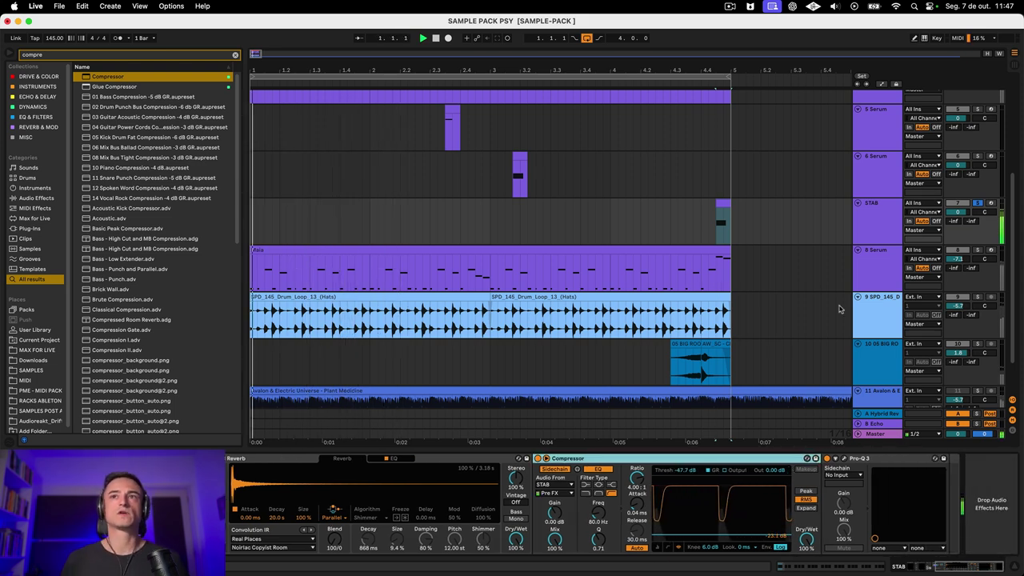
click(576, 242)
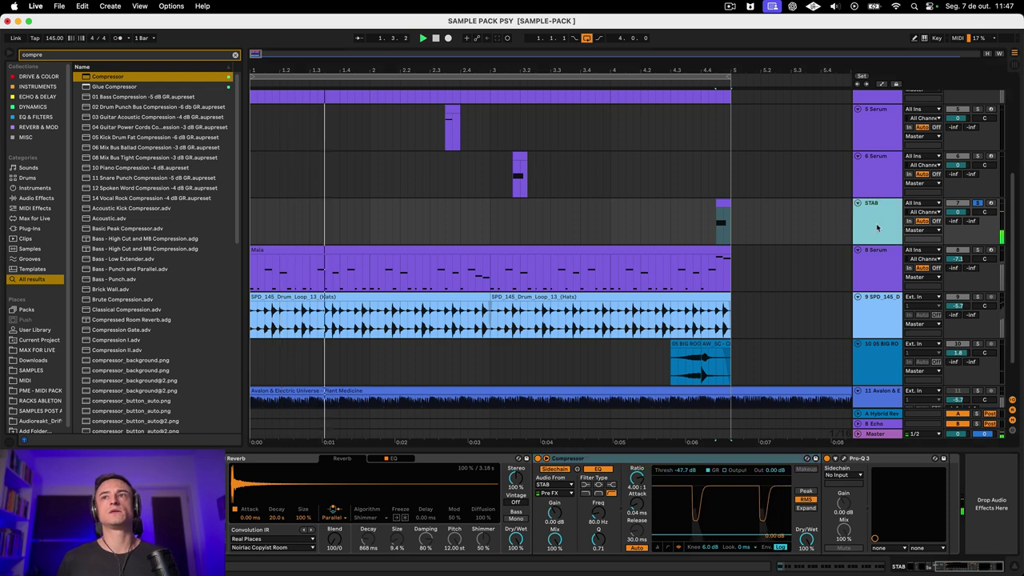
click(723, 200)
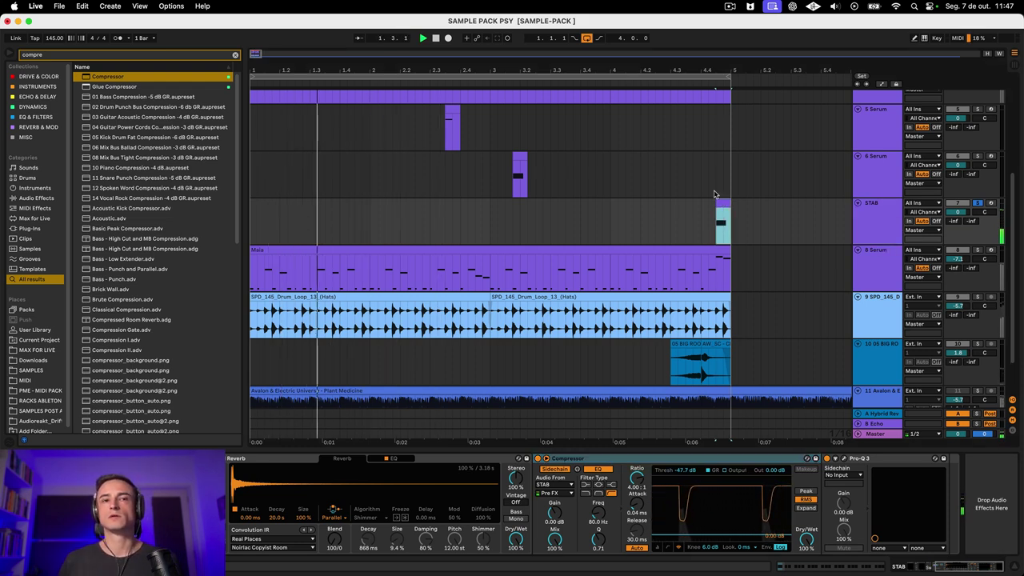
click(835, 425)
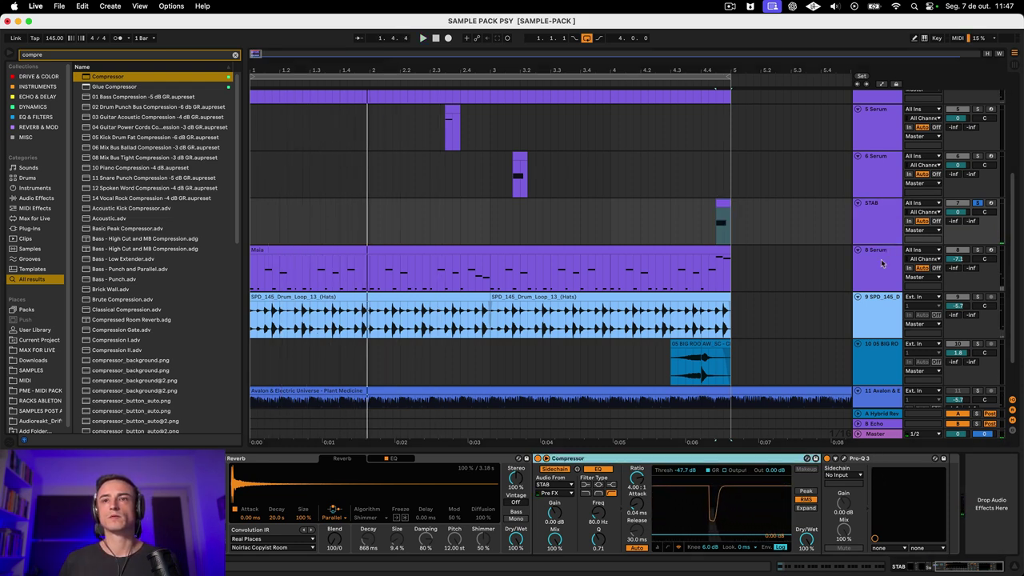
scroll(574, 485, left, 10)
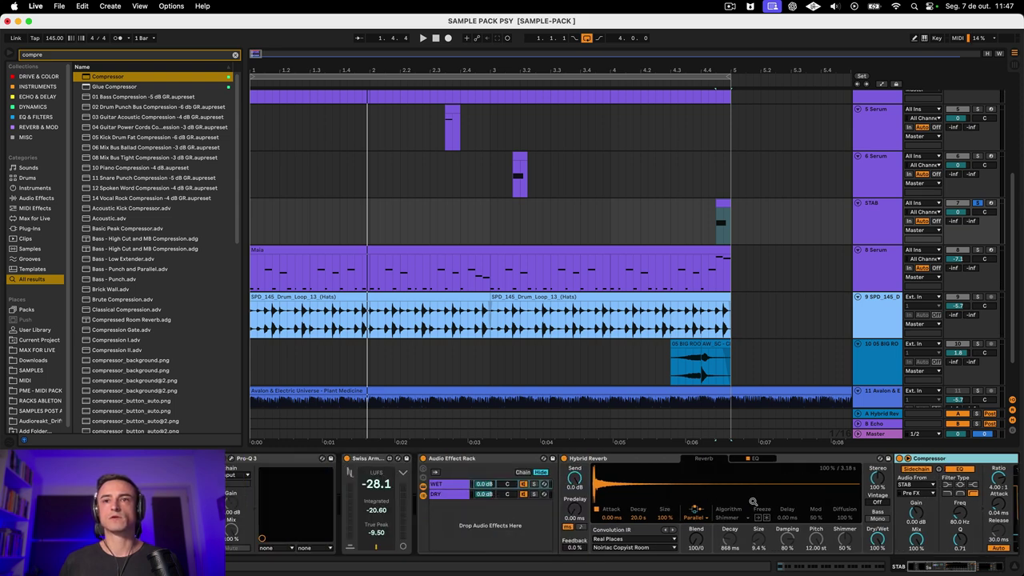
scroll(752, 501, right, 10)
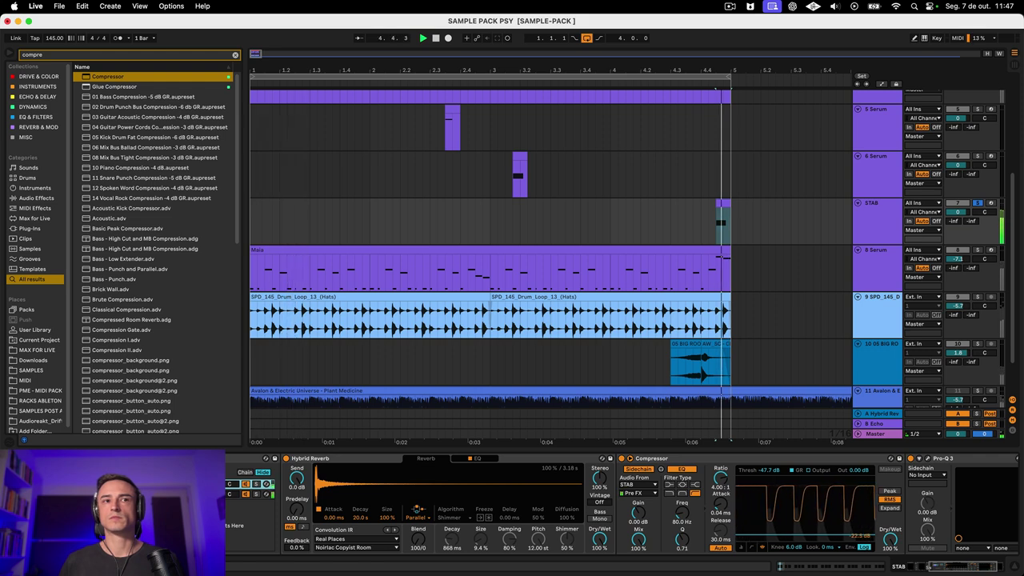
Solo track 9 with the SPD_145_Drum_Loop_13_(Hats) clips and play the loop
click(889, 318)
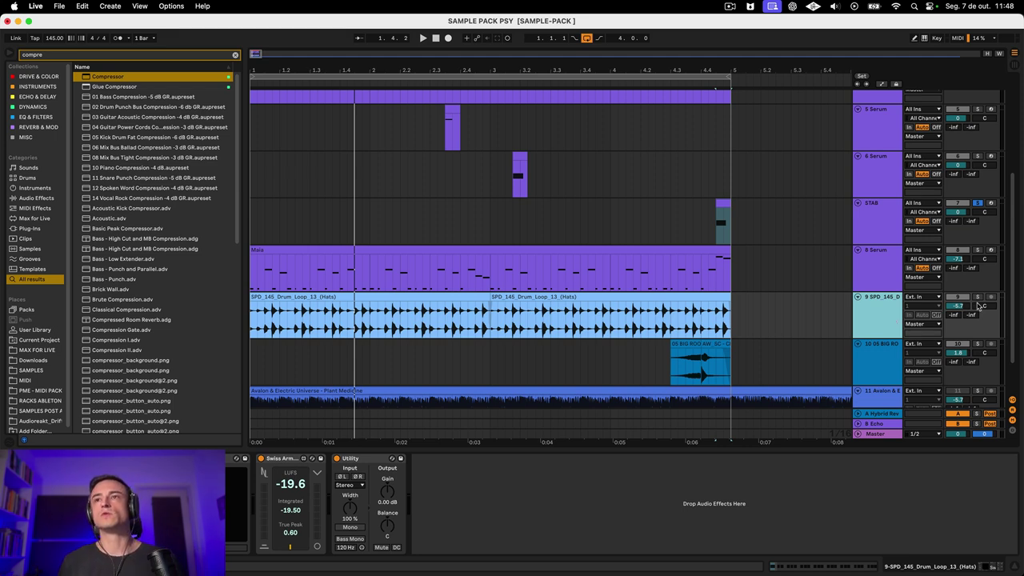
click(978, 297)
key(space)
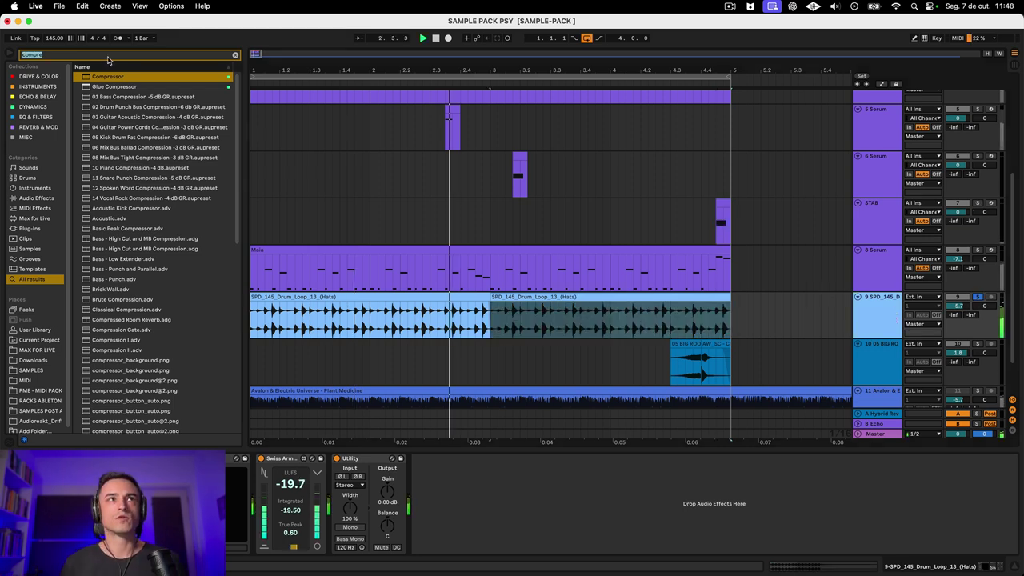
Search the browser for "valhal" and add ValhallaRoom to the hats loop track after Utility
click(108, 55)
key(BackSpace)
text(valhak)
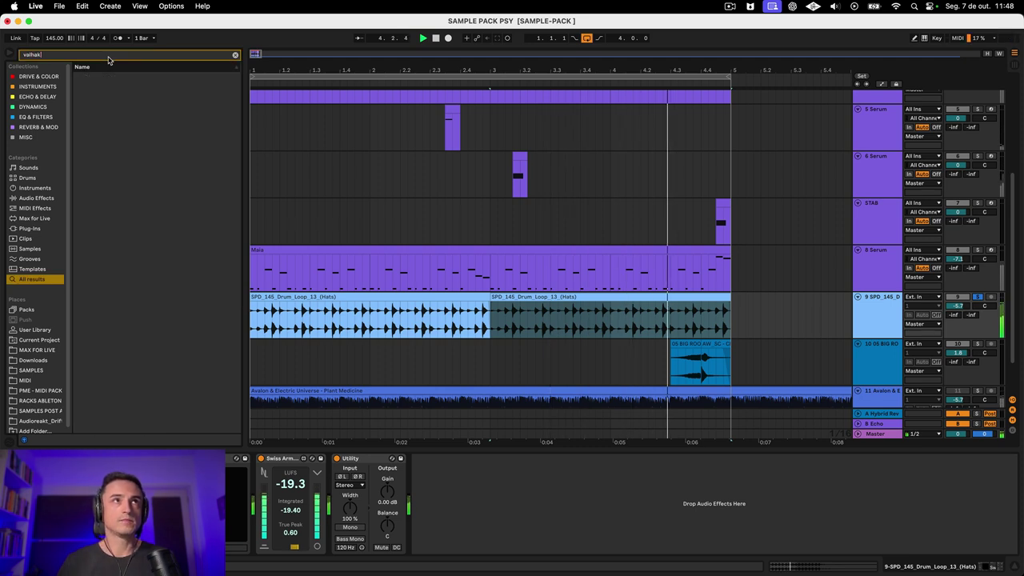
key(BackSpace)
text(ll)
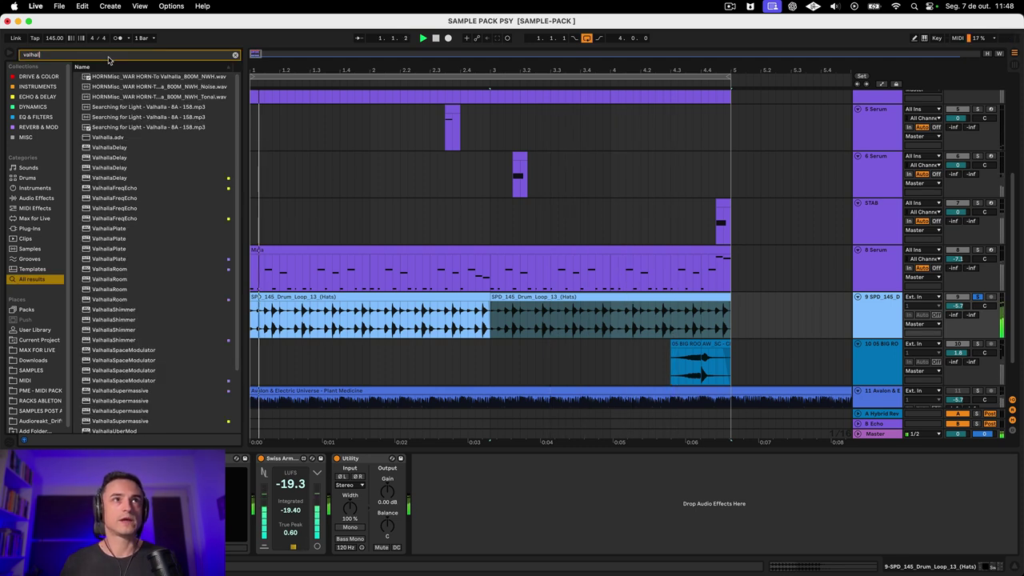
double_click(136, 268)
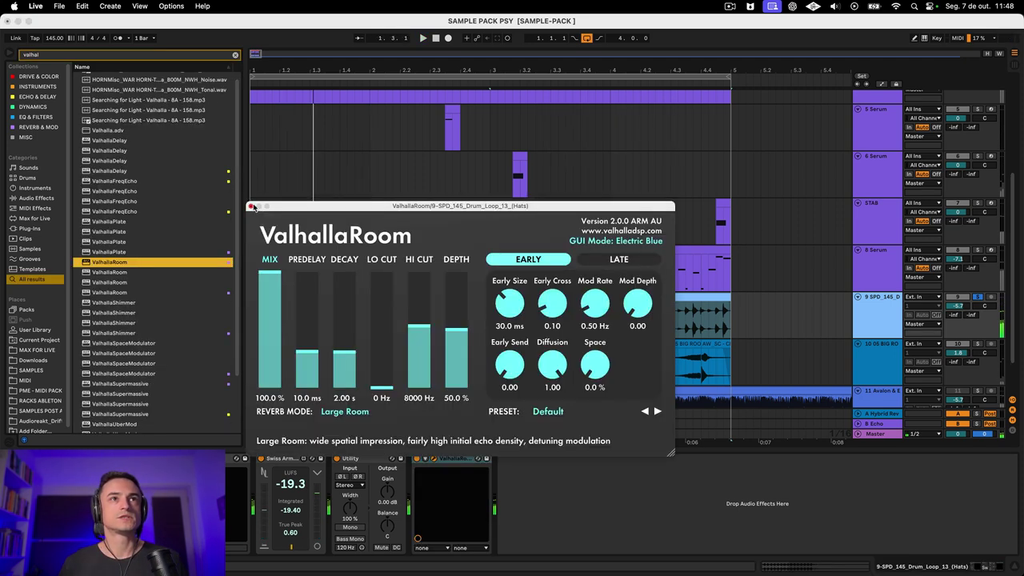
Group ValhallaRoom into an Audio Effect Rack with a second empty chain, and open ValhallaRoom's window from its chain
click(463, 466)
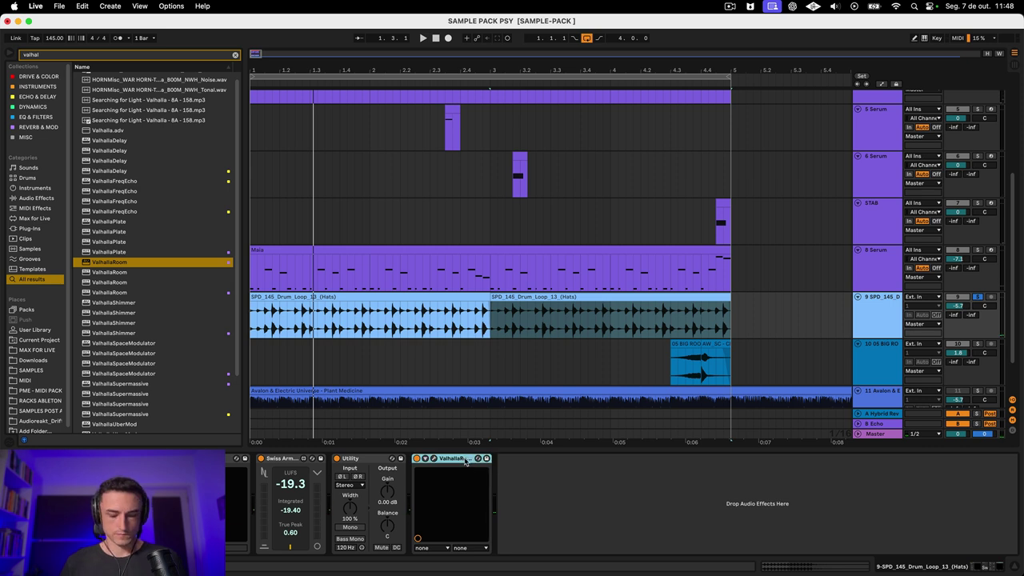
key(super+g)
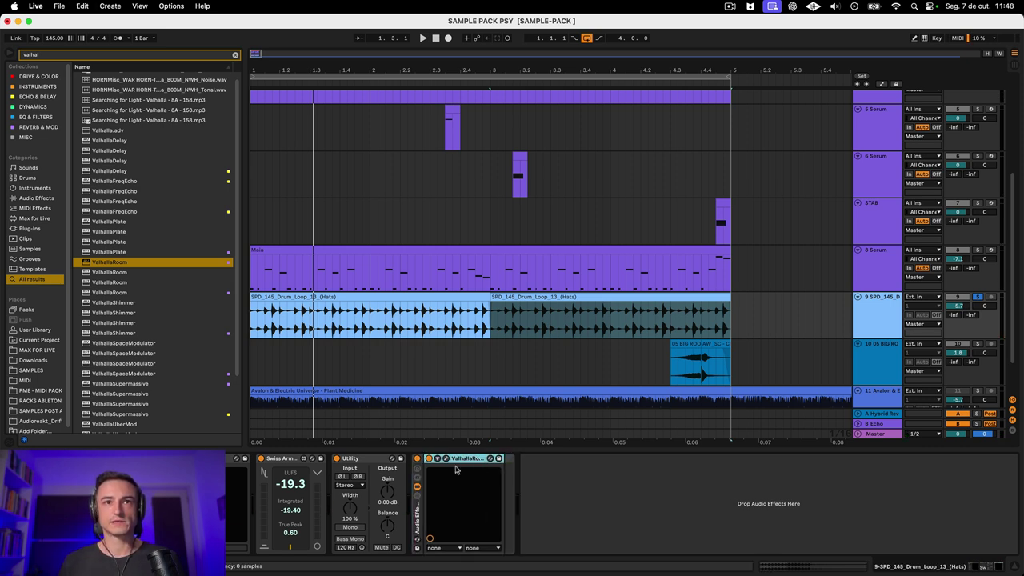
click(417, 496)
right_click(444, 503)
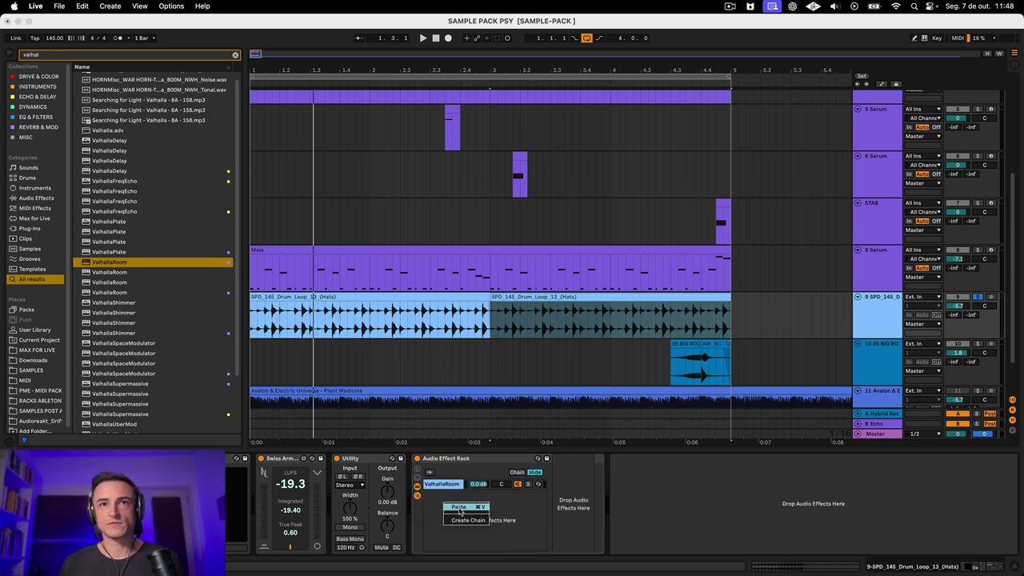
click(467, 520)
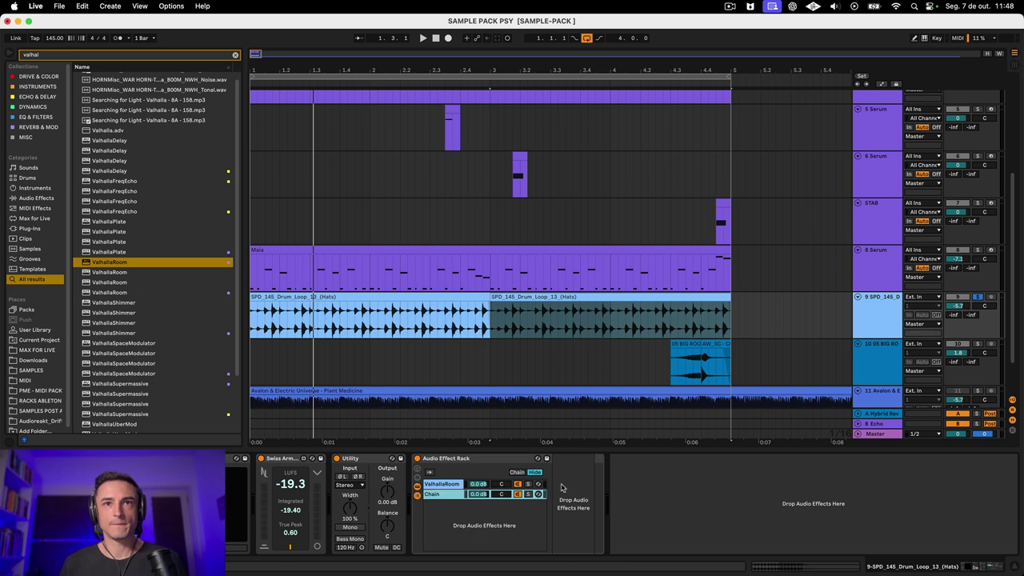
click(444, 484)
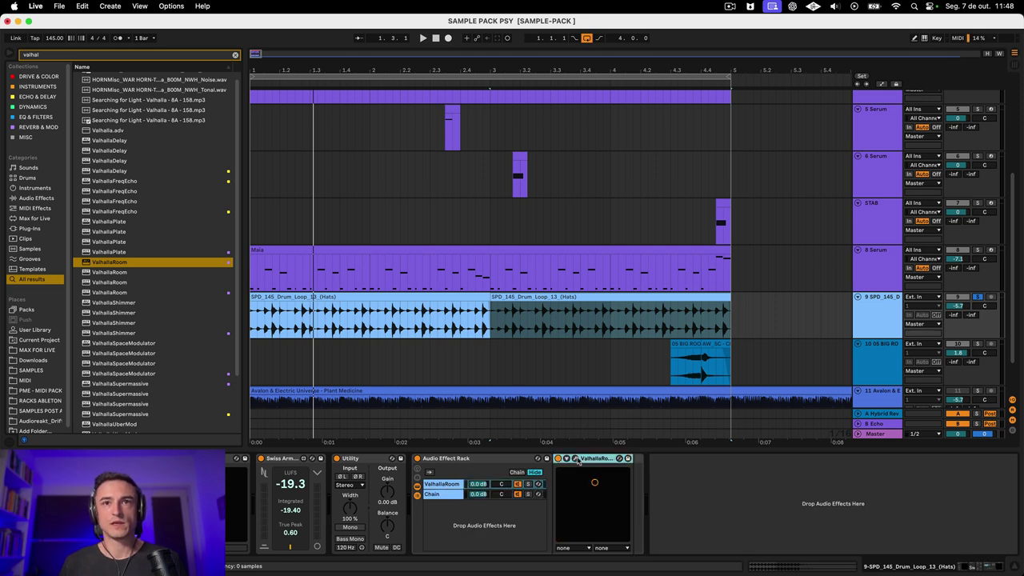
click(576, 459)
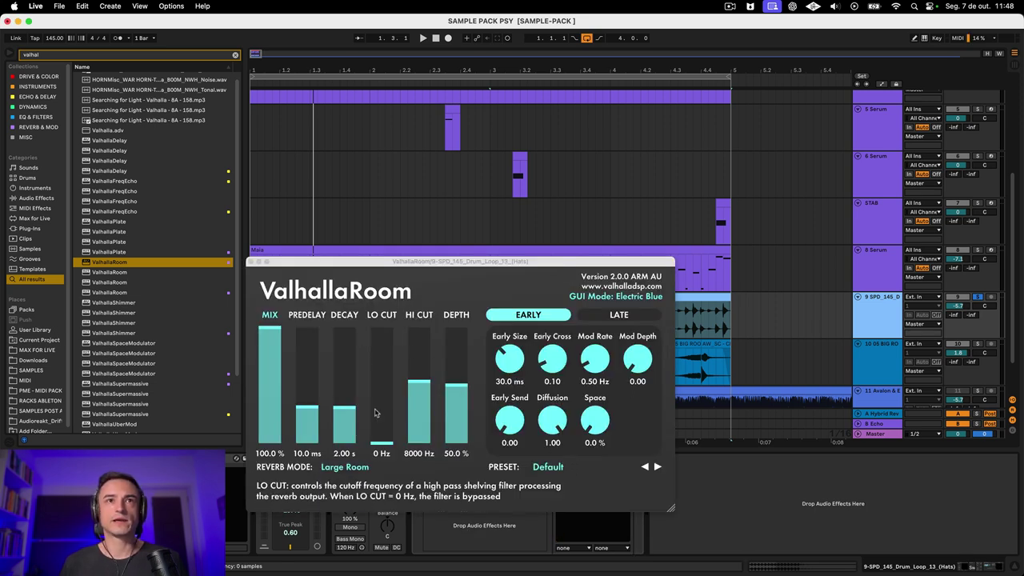
Set ValhallaRoom's Lo Cut to 200 Hz, Hi Cut to 10570 Hz and reverb mode to Medium Room
drag(390, 436, 385, 407)
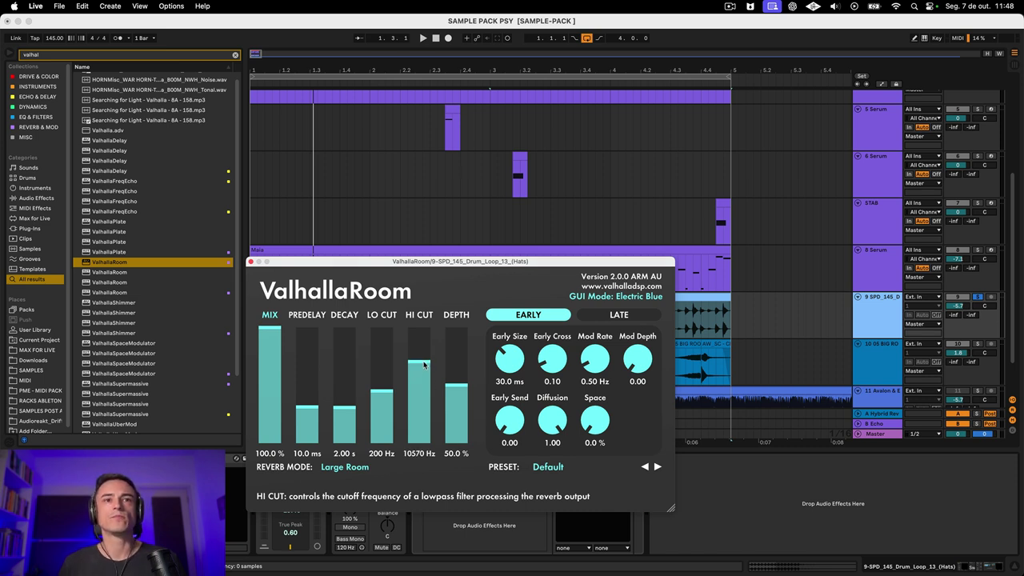
click(326, 471)
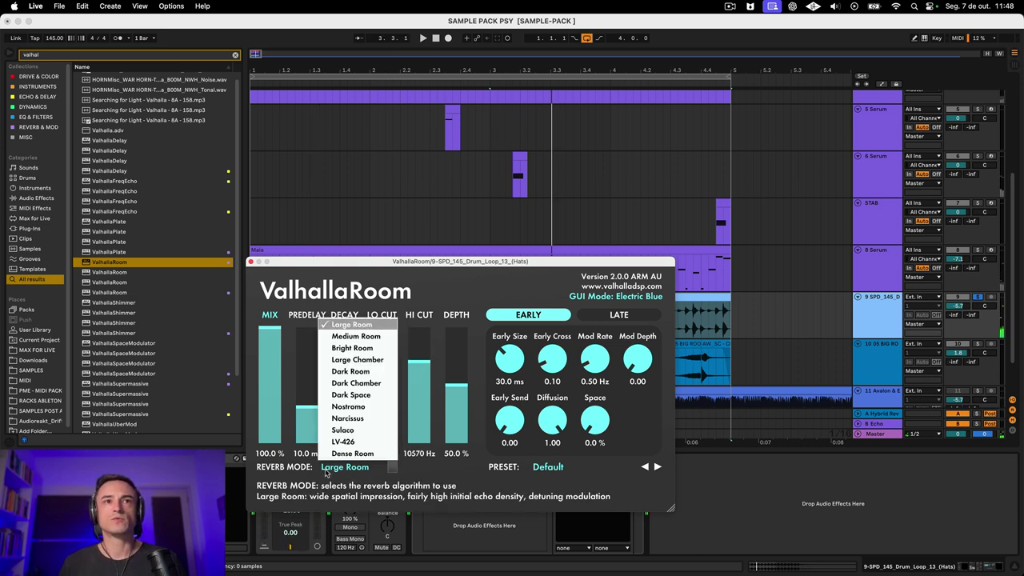
click(352, 337)
Load the StudioBeta preset from ValhallaRoom's Rooms category
click(547, 466)
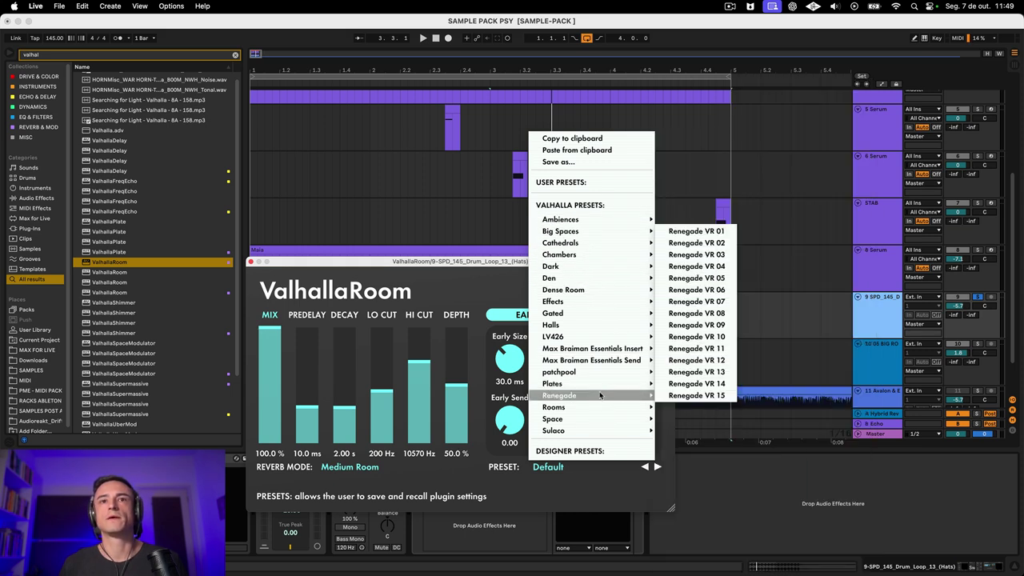
mouse_move(601, 407)
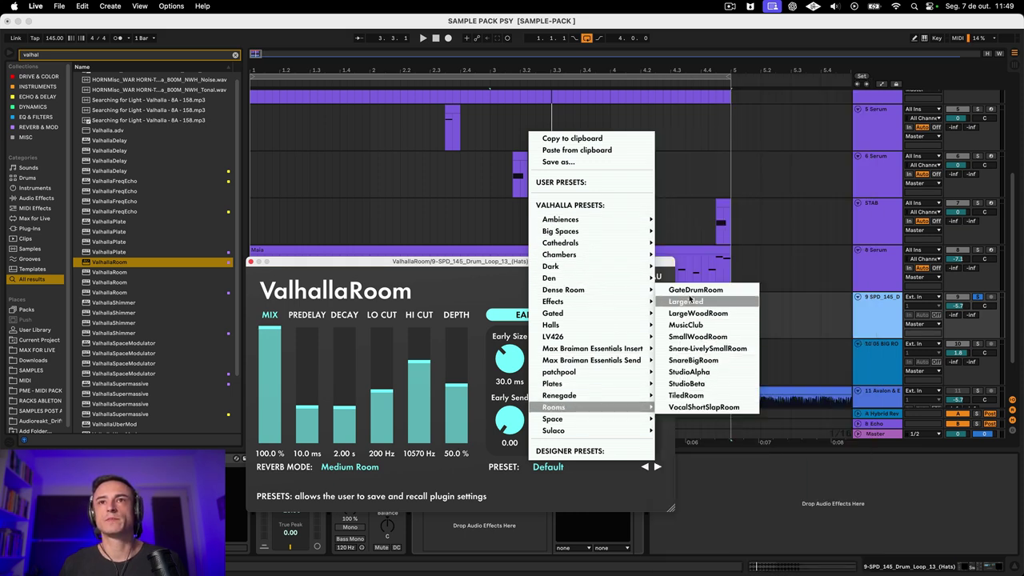
click(703, 383)
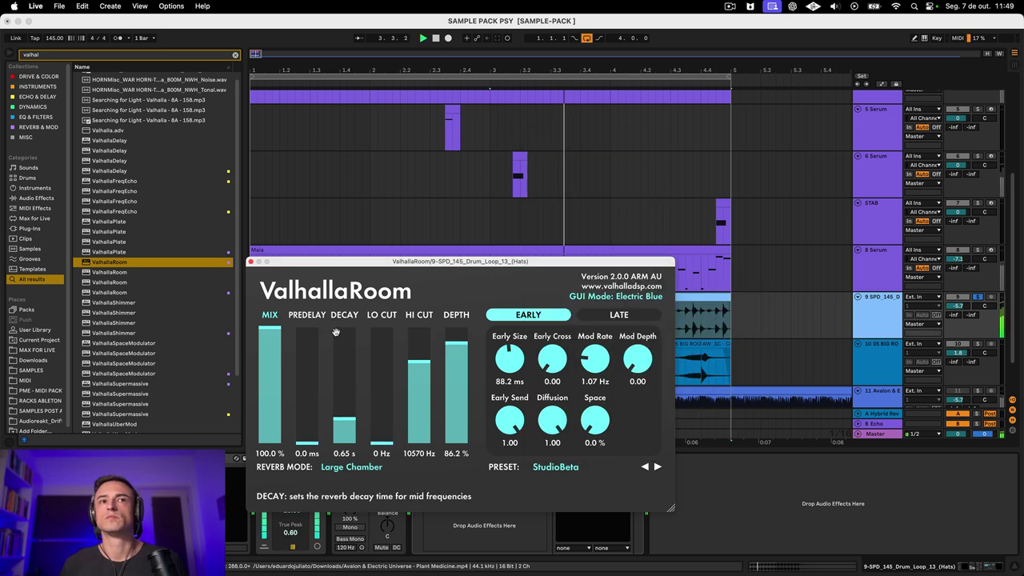
Set ValhallaRoom's decay to 0.21 s, Hi Cut to 8750 Hz and Lo Cut to 140 Hz while the loop plays
drag(358, 423, 353, 428)
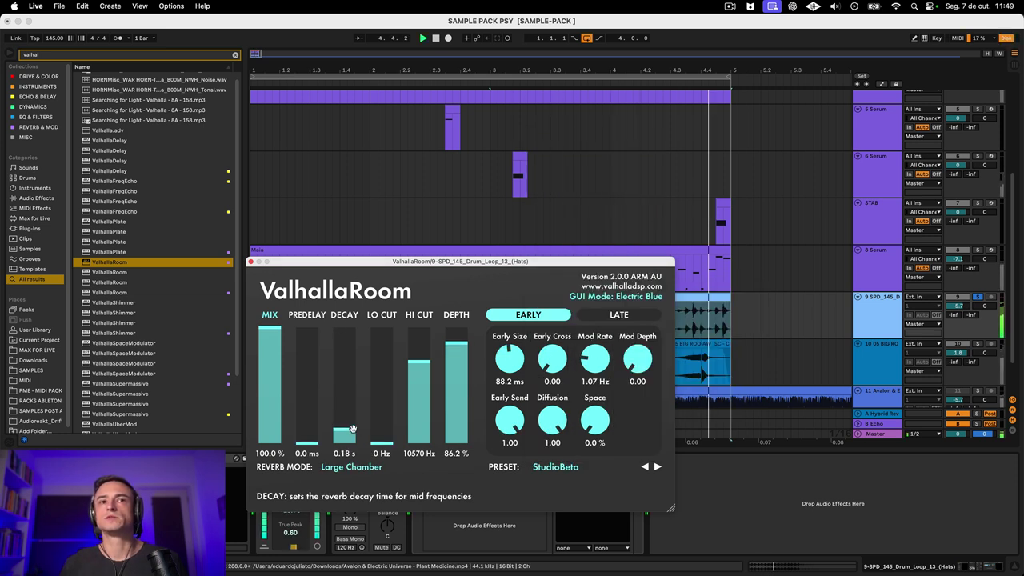
drag(420, 362, 426, 399)
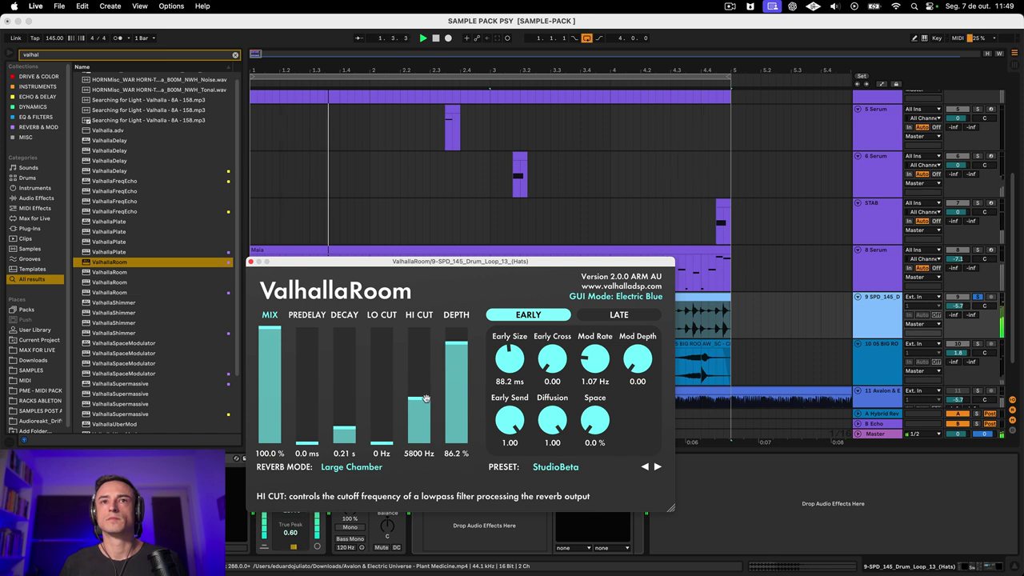
mouse_move(425, 398)
mouse_down()
mouse_move(418, 417)
mouse_move(414, 390)
mouse_up()
drag(383, 424, 416, 376)
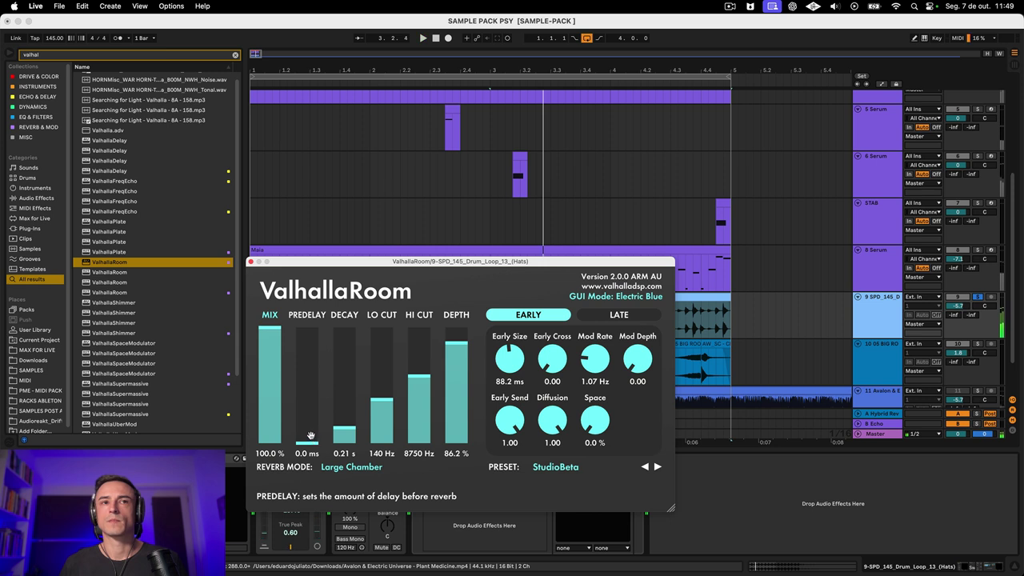
Set ValhallaRoom's predelay to 13.4 ms, decay to 0.26 s and mix to 0.5 % while auditioning the hats loop
drag(309, 416, 310, 409)
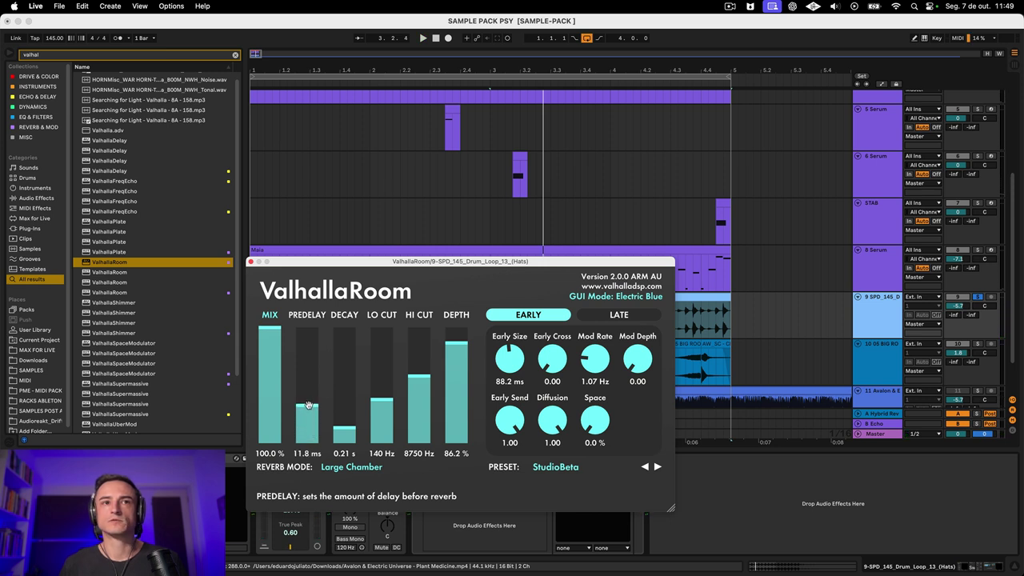
key(space)
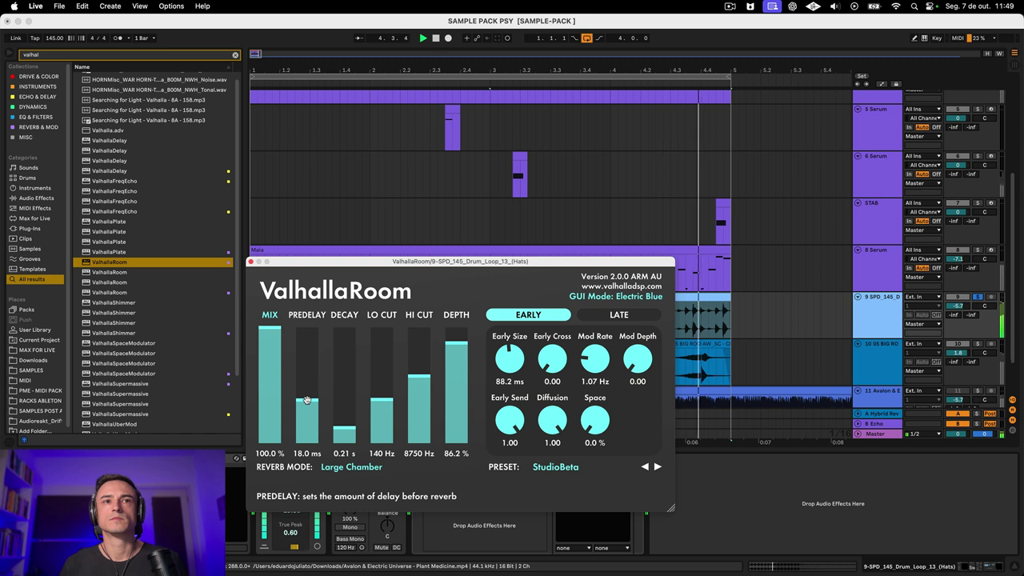
drag(307, 400, 307, 406)
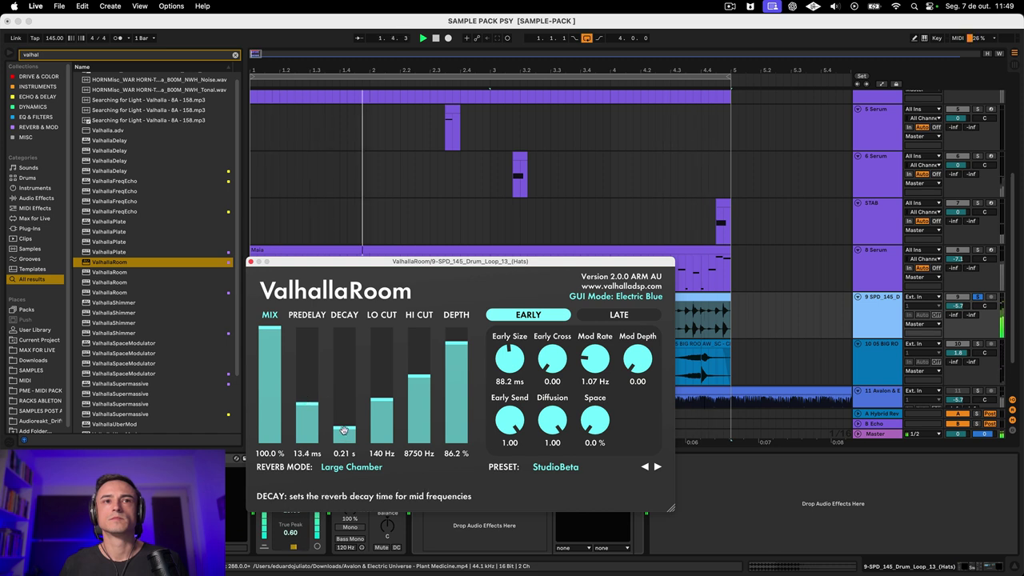
mouse_move(348, 439)
mouse_down()
mouse_move(344, 409)
mouse_move(344, 428)
mouse_up()
click(276, 442)
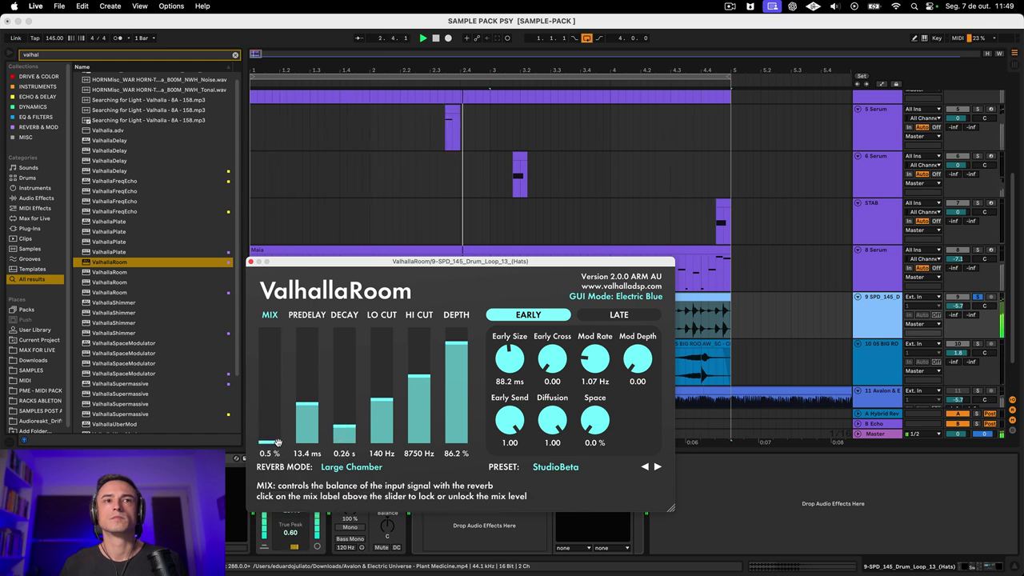
Set ValhallaRoom's mix to 100 % and lower the rack's ValhallaRoom chain volume to about -13.4 dB
drag(276, 442, 269, 328)
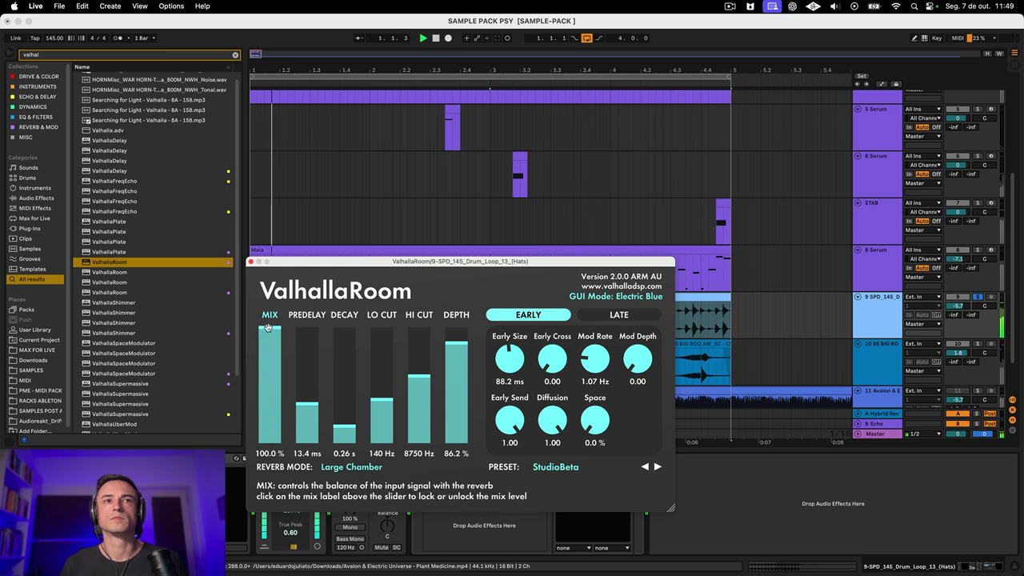
click(250, 262)
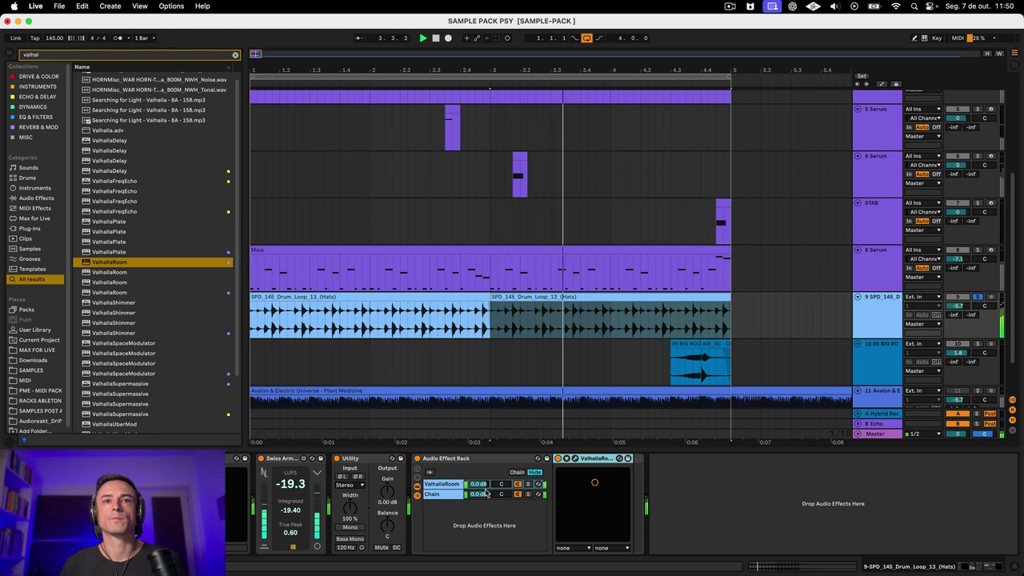
mouse_move(478, 484)
mouse_down()
mouse_move(479, 512)
mouse_move(479, 492)
mouse_up()
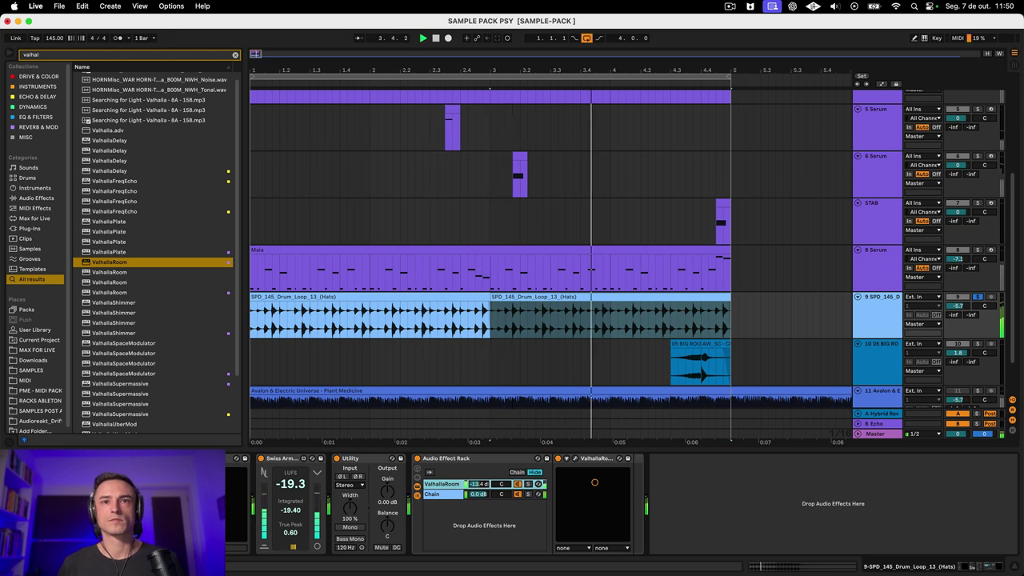
Add Pro-Q 3 after ValhallaRoom with a low cut at about 2360 Hz and a high cut, comparing with the rack bypassed
click(574, 459)
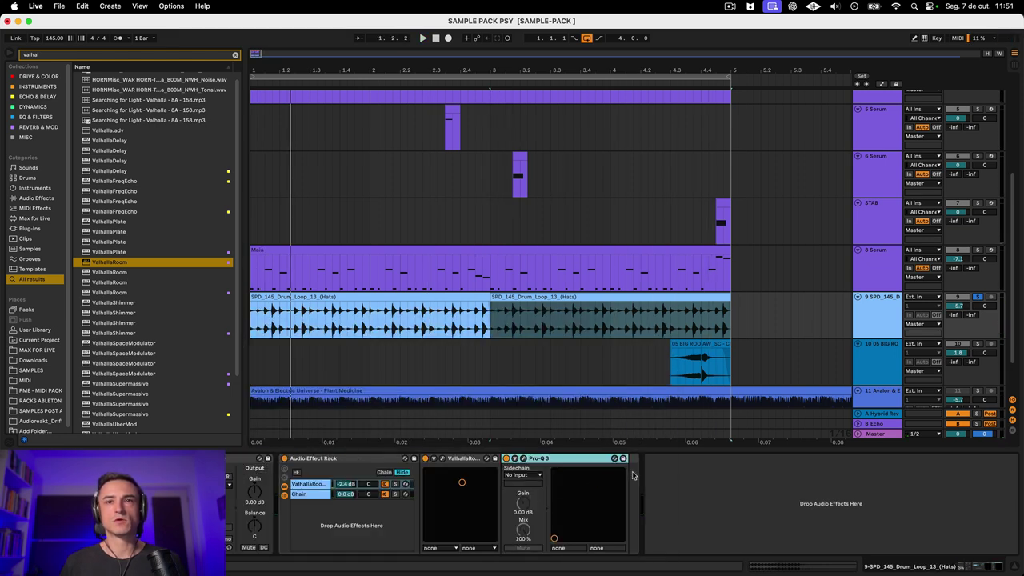
key(space)
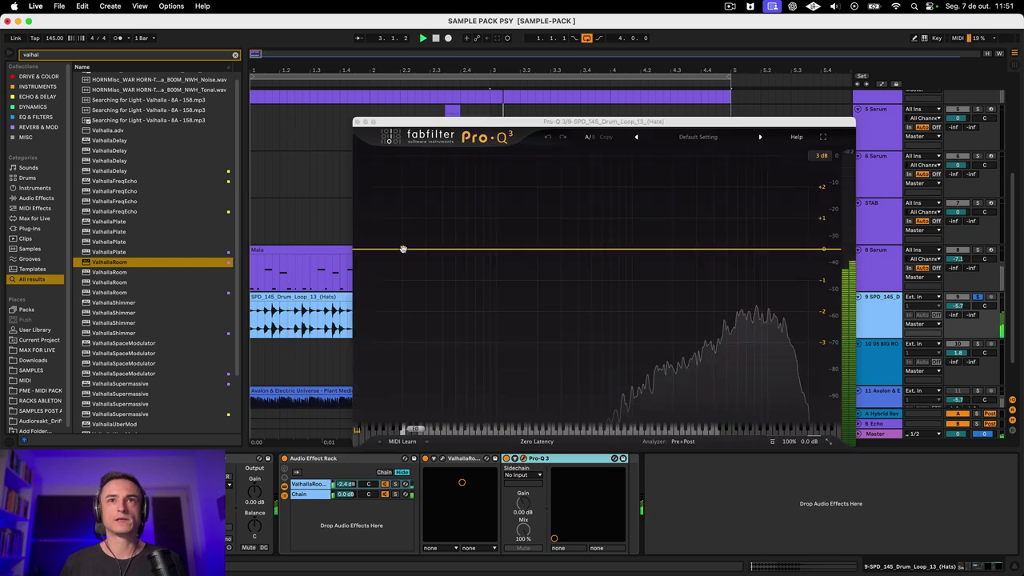
drag(367, 251, 639, 255)
mouse_move(814, 251)
mouse_down()
mouse_move(748, 271)
mouse_move(809, 263)
mouse_up()
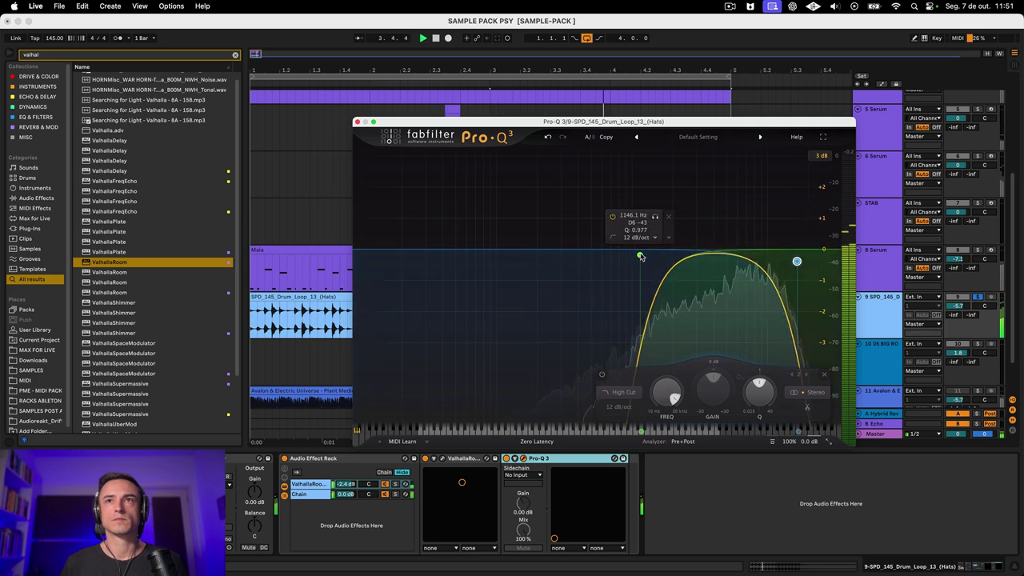
drag(640, 256, 681, 292)
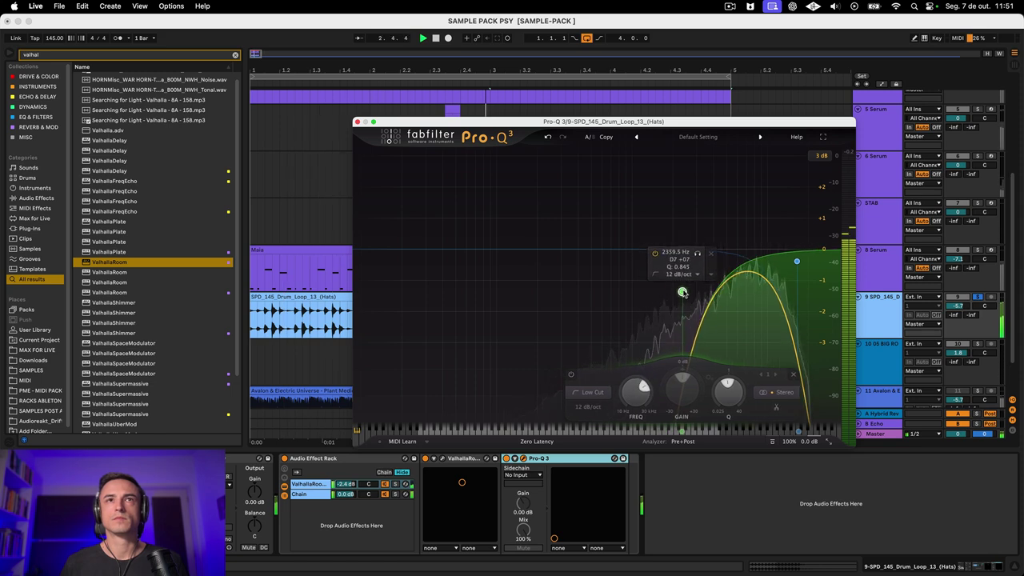
click(357, 124)
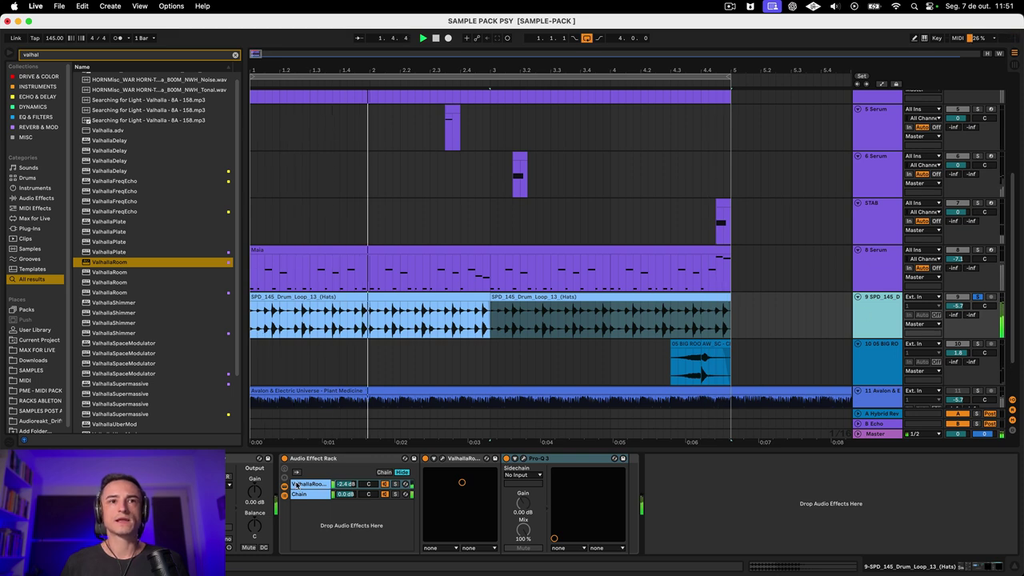
click(284, 459)
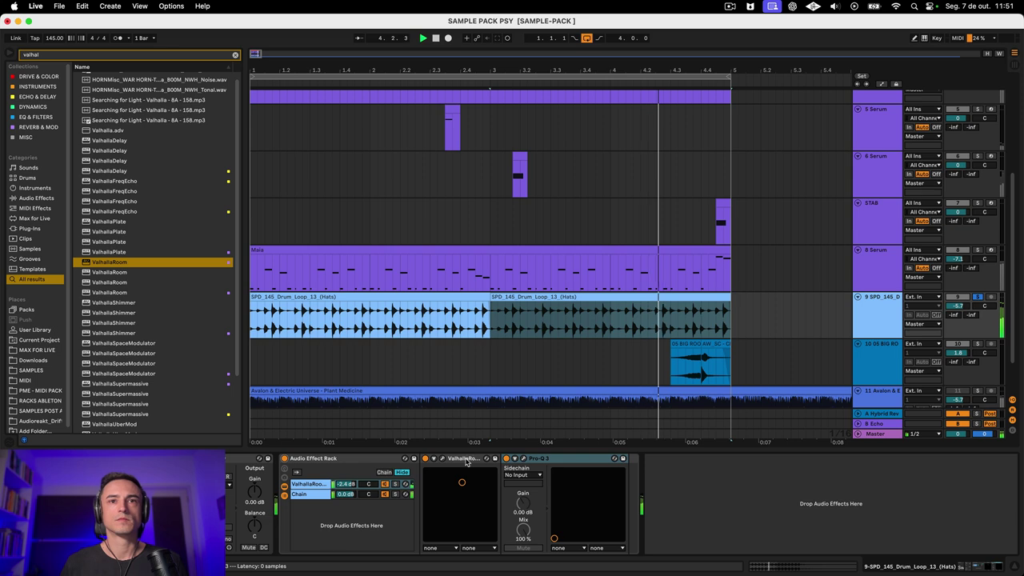
click(284, 459)
Insert a Compressor before Pro-Q 3, sidechained from the hats track, with -24.8 dB threshold, 0.01 ms attack and 7.52 ms release
click(554, 463)
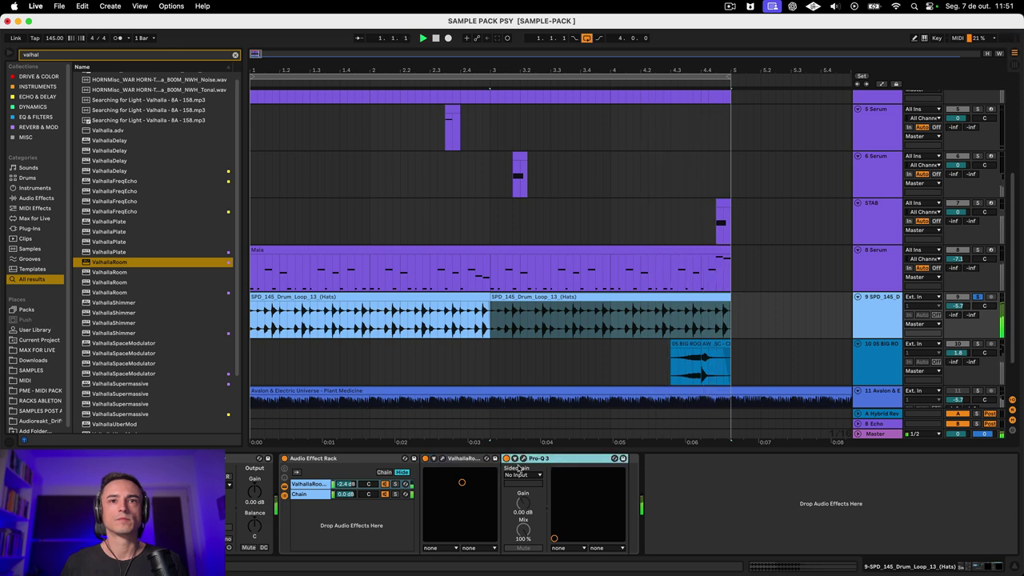
click(70, 56)
text(compre)
key(Return)
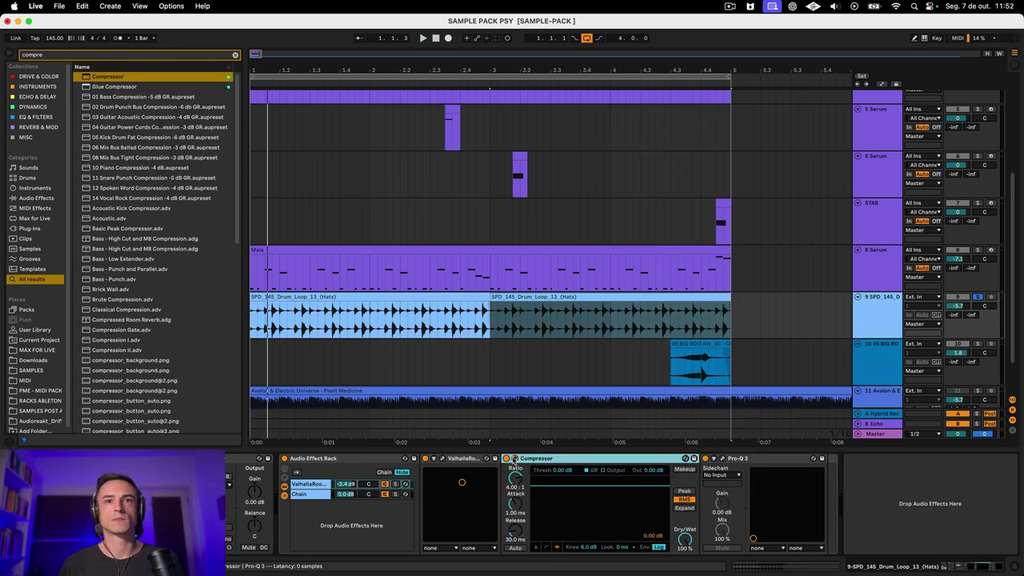
click(522, 470)
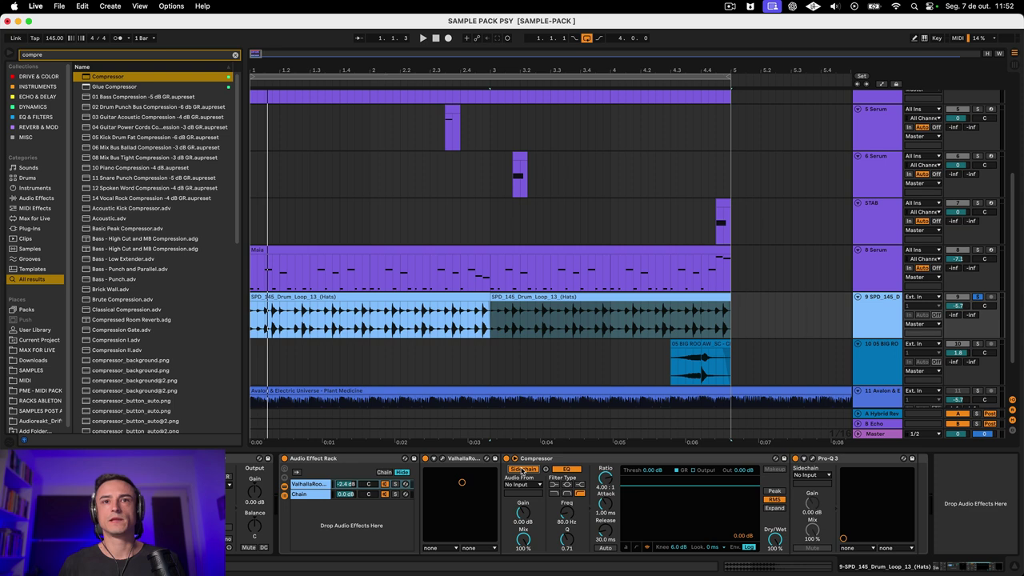
click(522, 483)
click(532, 456)
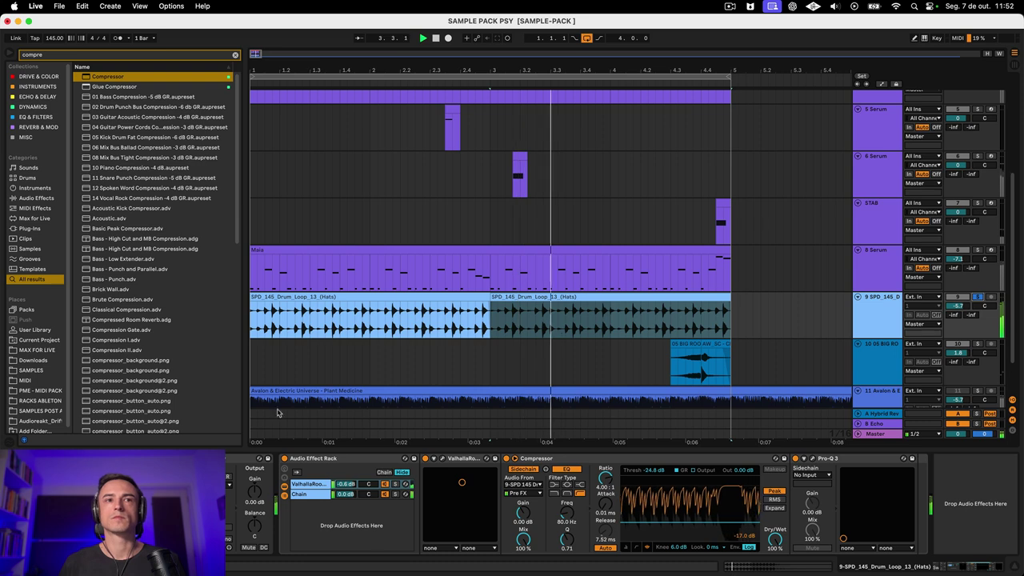
Compare the hats loop with the Audio Effect Rack bypassed and active during playback
click(284, 458)
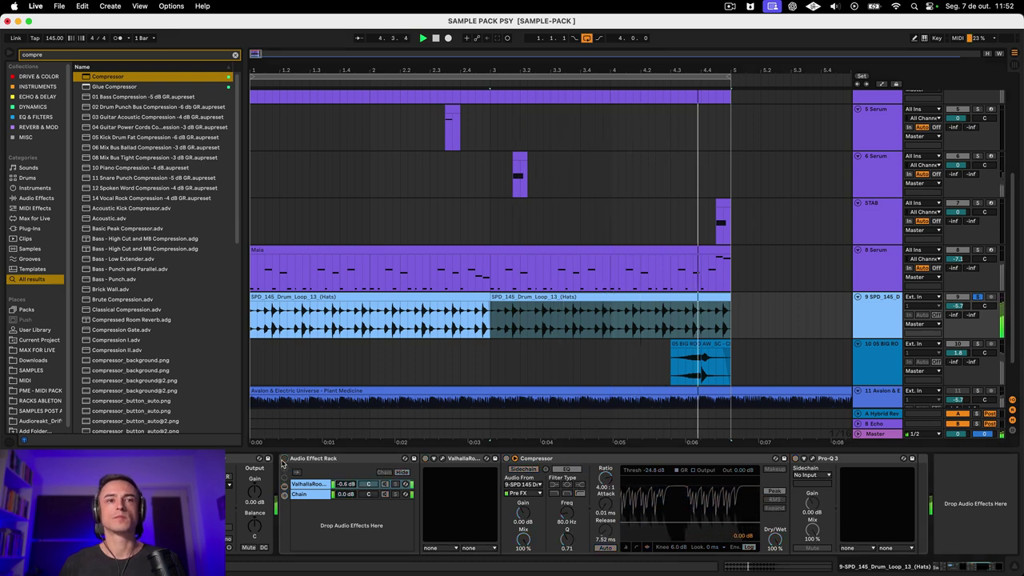
click(284, 458)
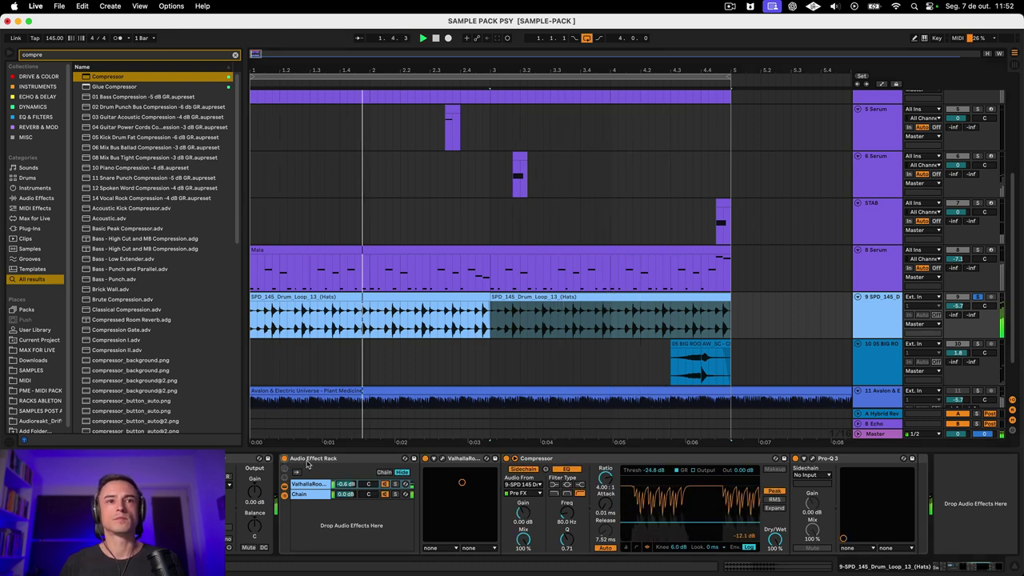
click(284, 458)
click(284, 458)
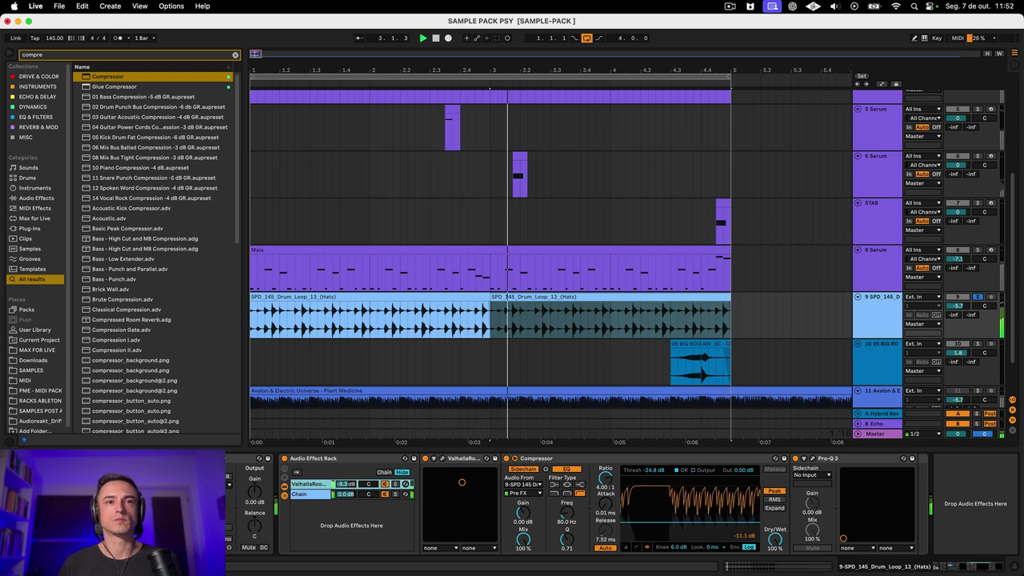
Solo the 8 Serum track alongside the hats and copy the hats' Audio Effect Rack onto it
click(977, 249)
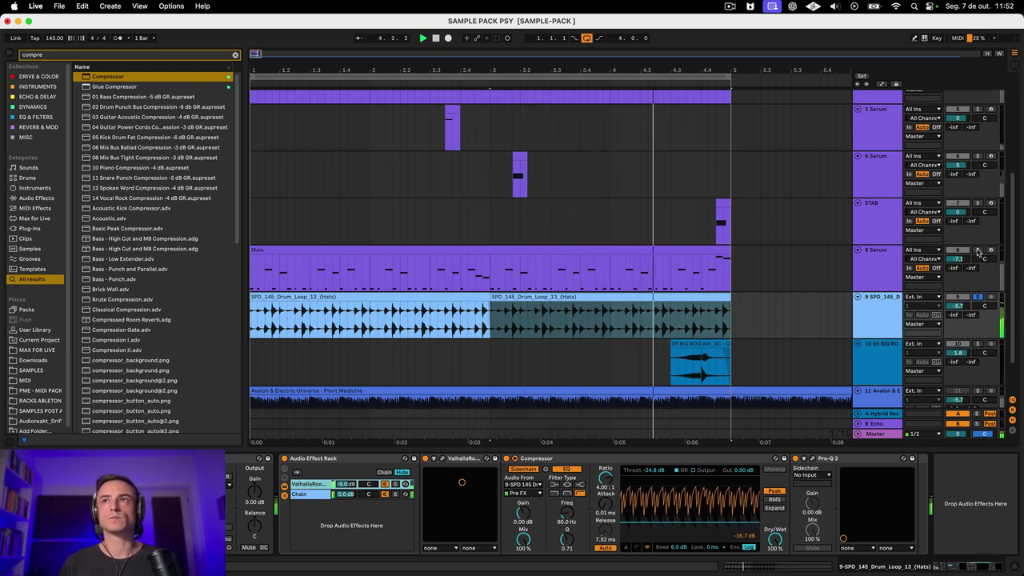
click(875, 273)
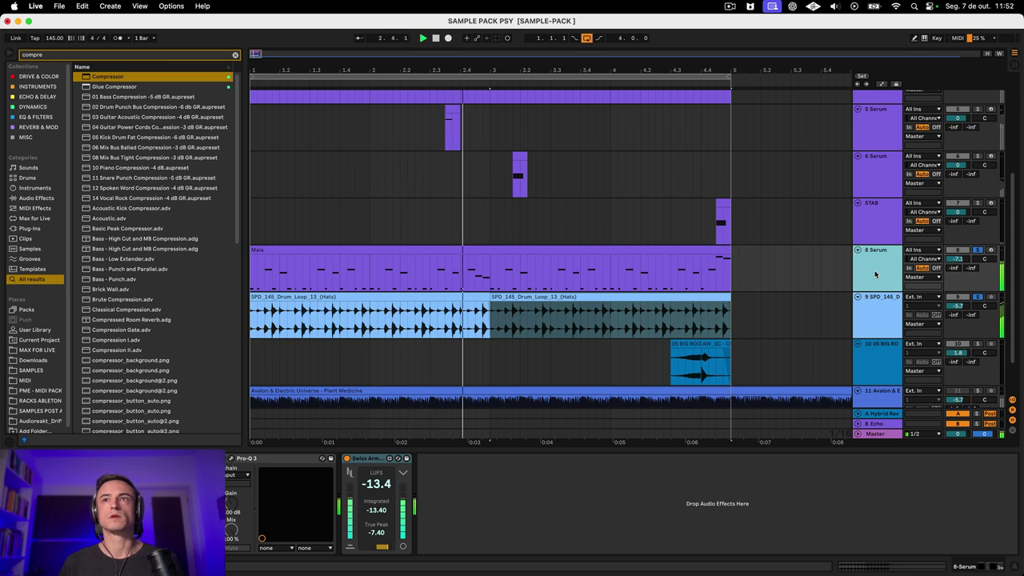
click(875, 314)
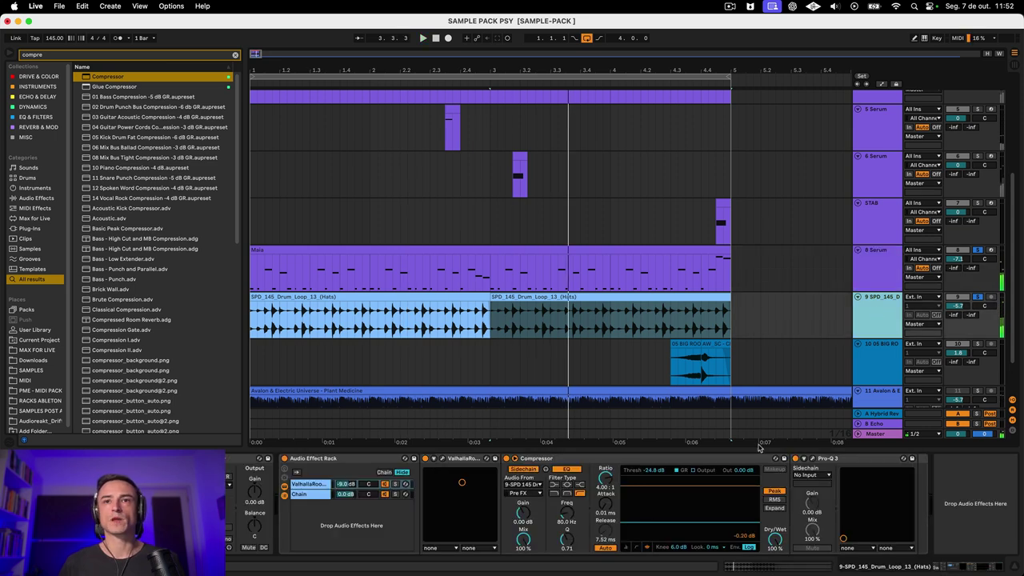
click(344, 465)
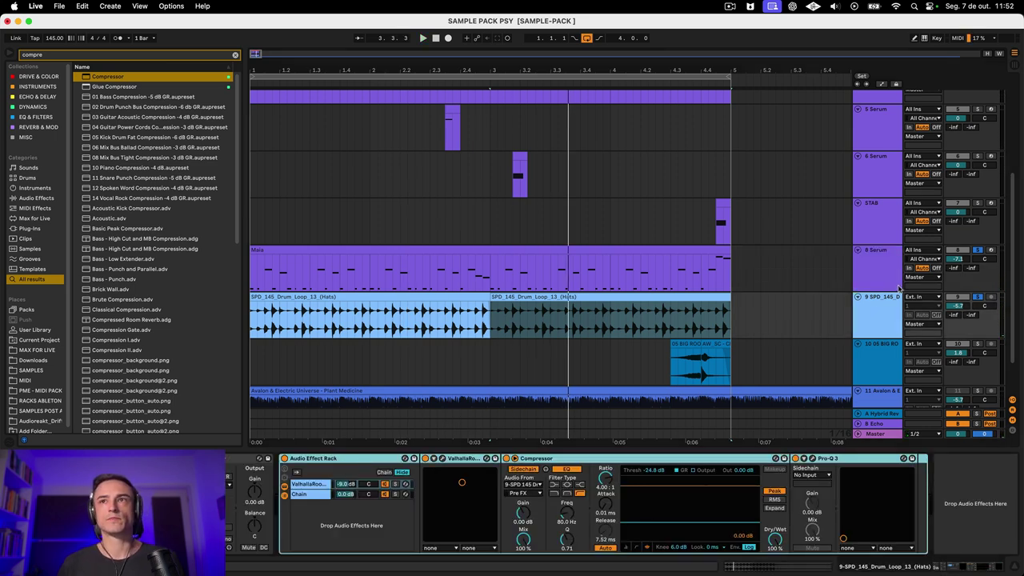
click(898, 290)
key(super+z)
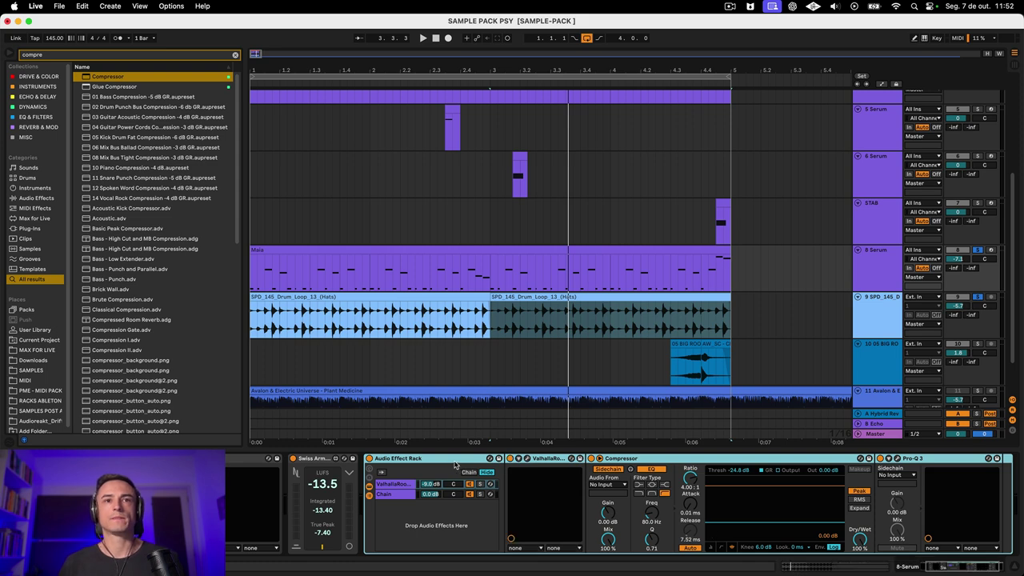
Set the low cut to about 132 Hz in the Pro-Q 3 of the Serum track's rack
click(432, 485)
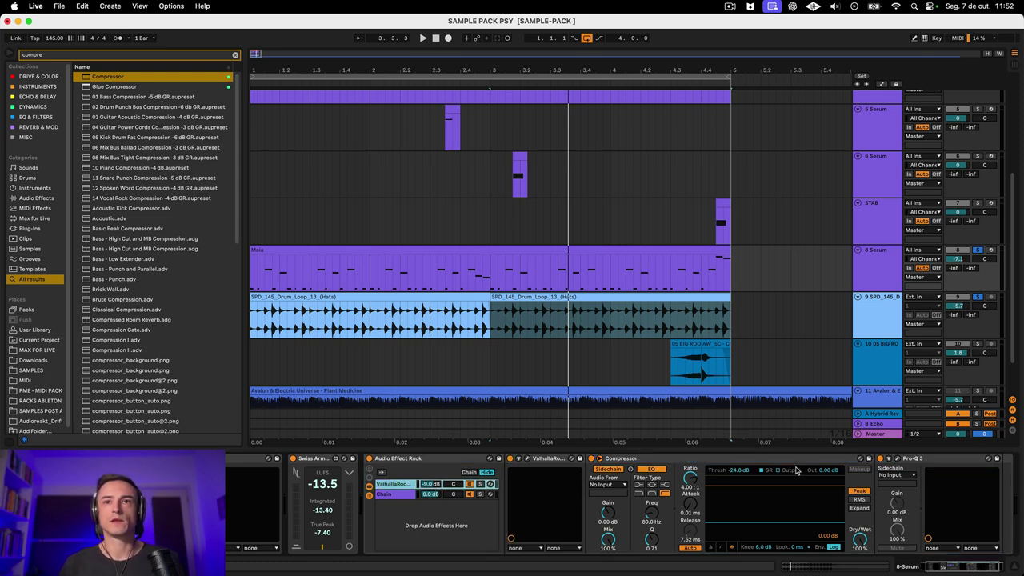
click(897, 459)
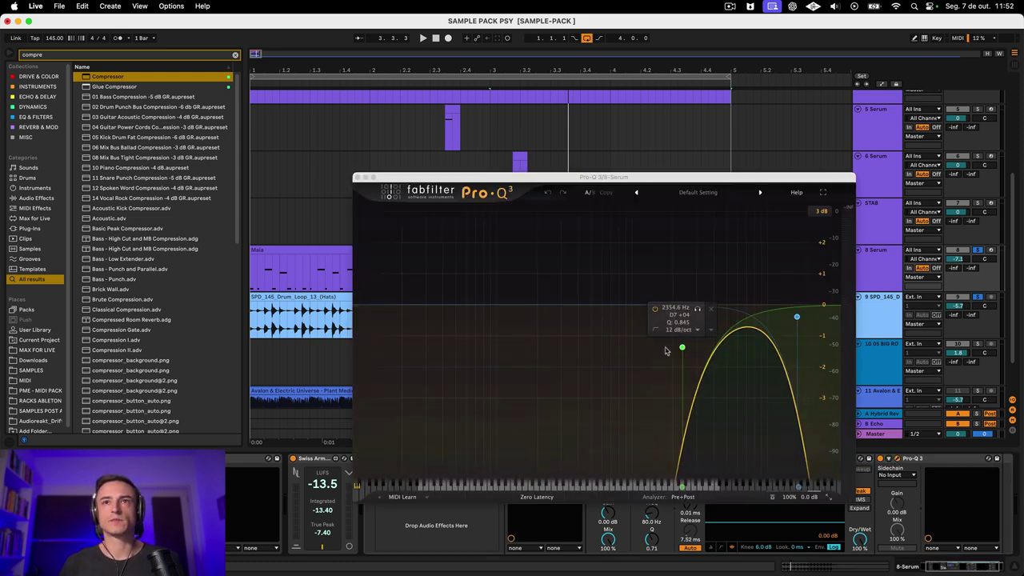
drag(680, 348, 512, 311)
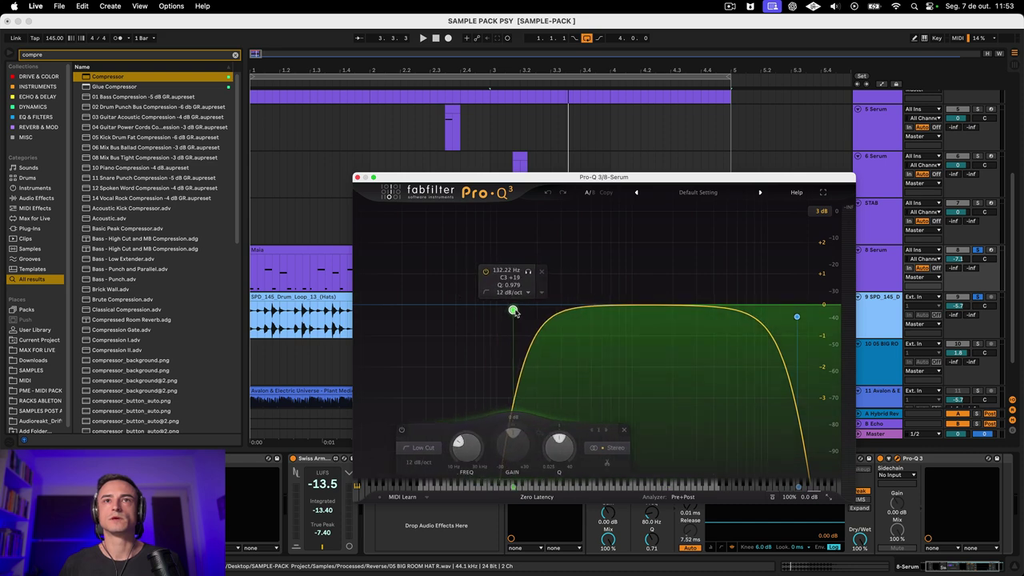
click(358, 177)
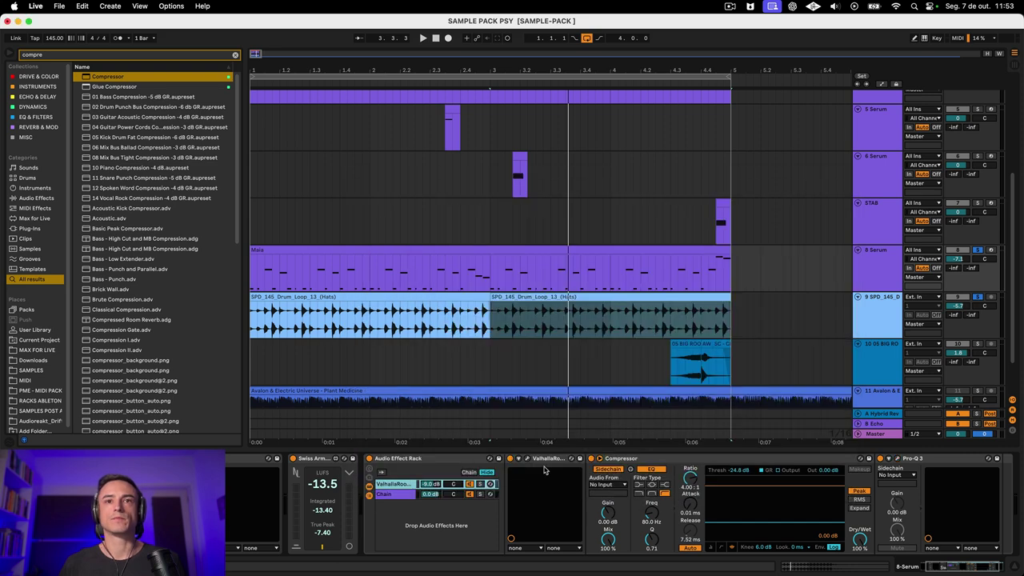
Open ValhallaRoom in the Serum track's rack and set its reverb mode to Dark Room
click(527, 458)
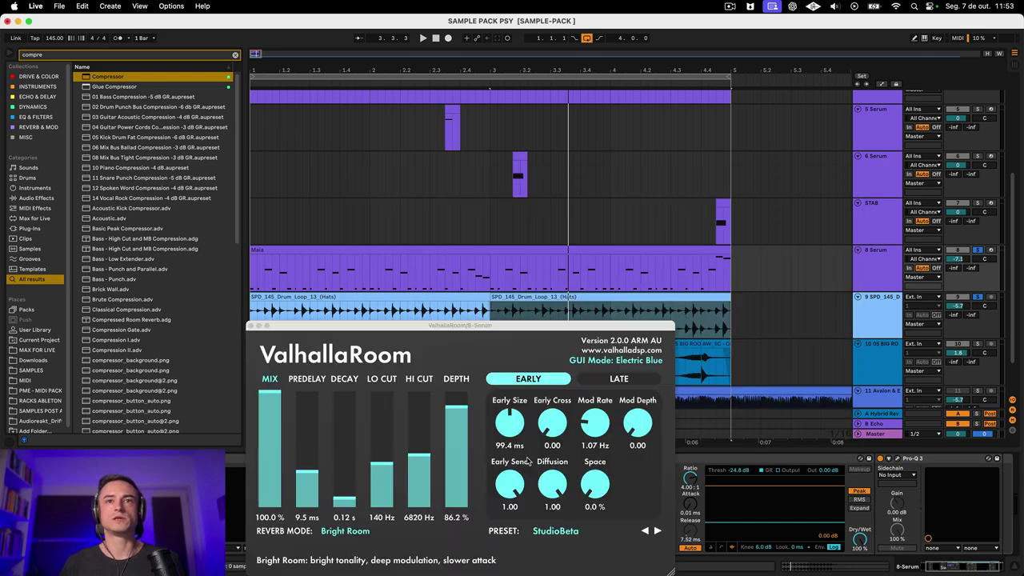
drag(454, 325, 504, 146)
click(368, 350)
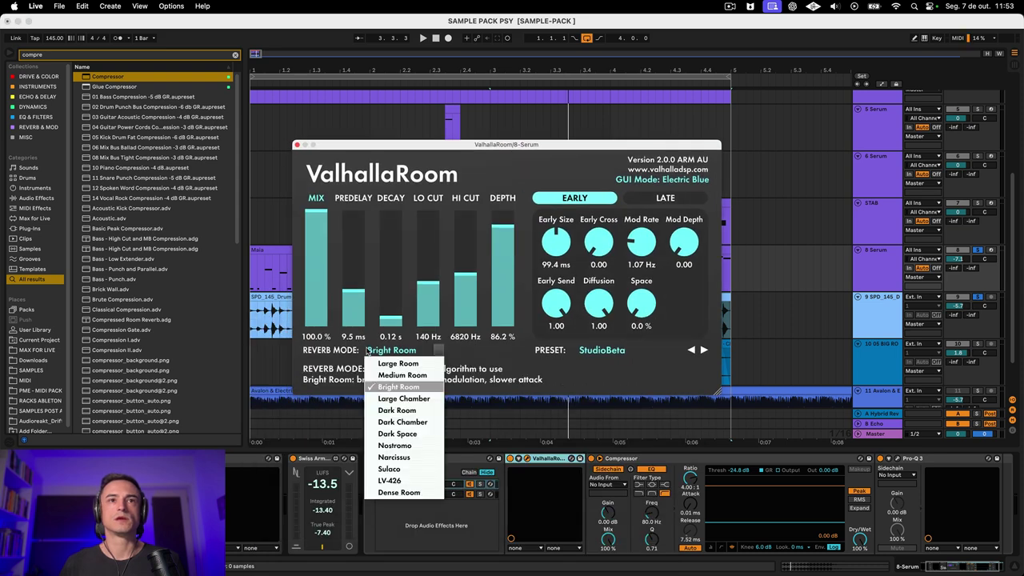
click(406, 411)
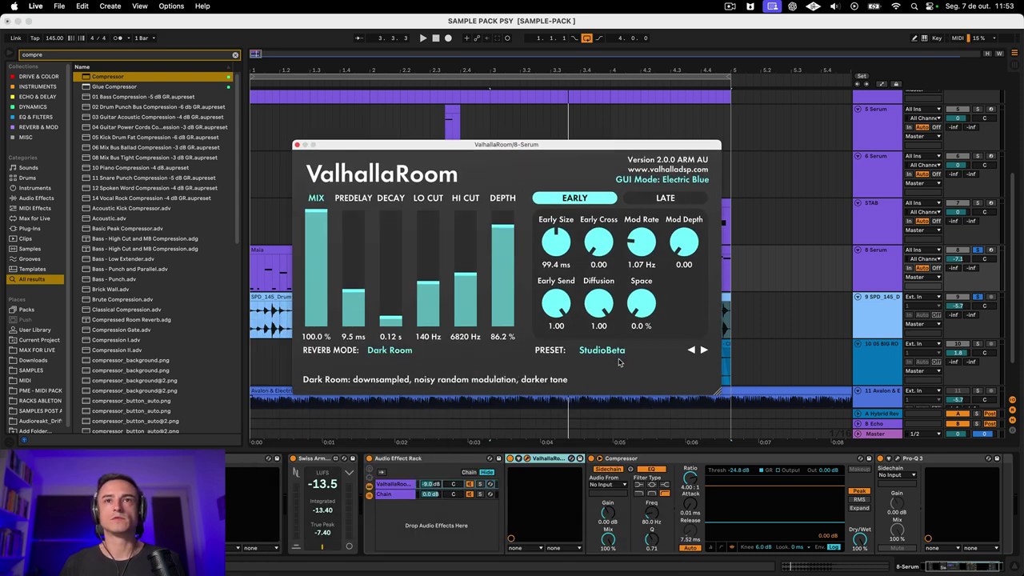
Load ValhallaRoom's GothicCathedral preset from the Big Spaces category and start playback
click(618, 352)
mouse_move(654, 172)
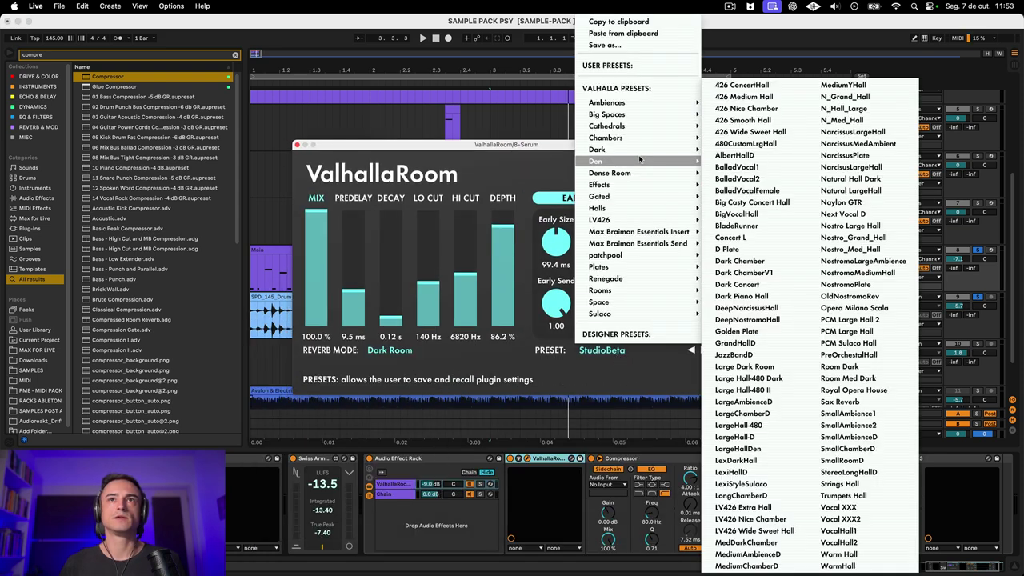
mouse_move(636, 119)
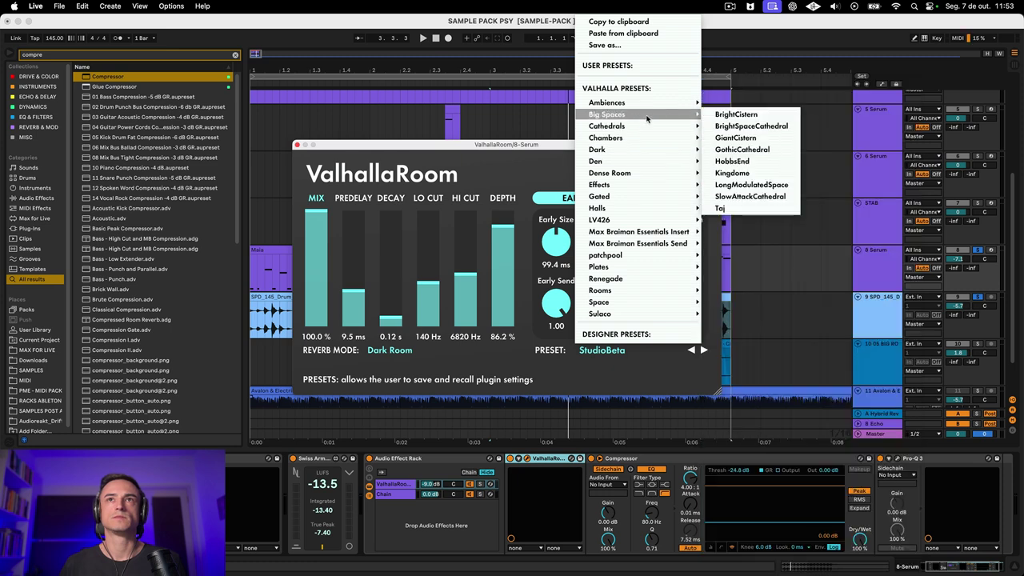
click(720, 148)
key(space)
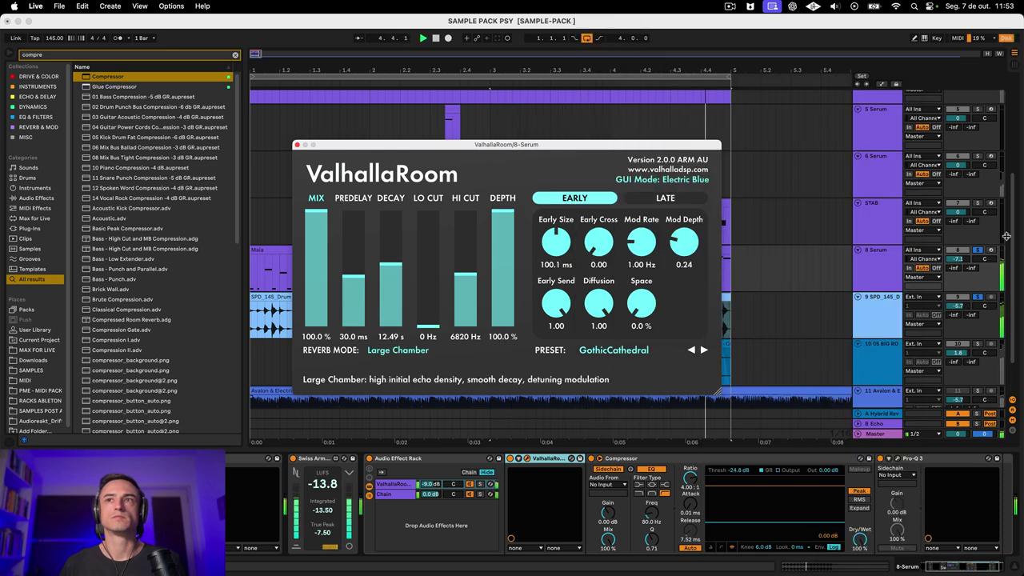
Unsolo the hats, mute the Serum rack's ValhallaRoom chain to -inf dB for comparison, and raise its volume to about -11 dB
click(970, 249)
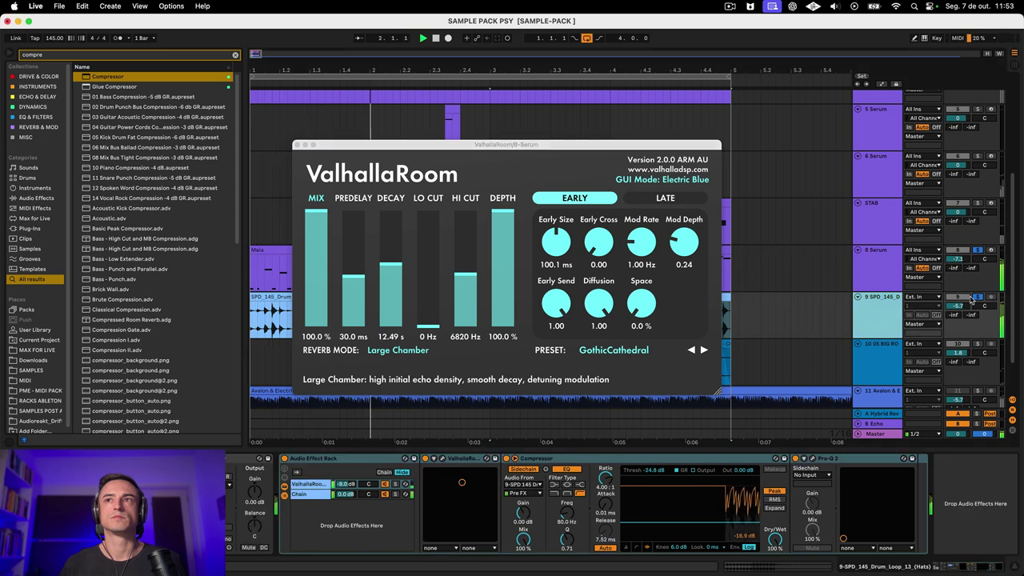
click(970, 248)
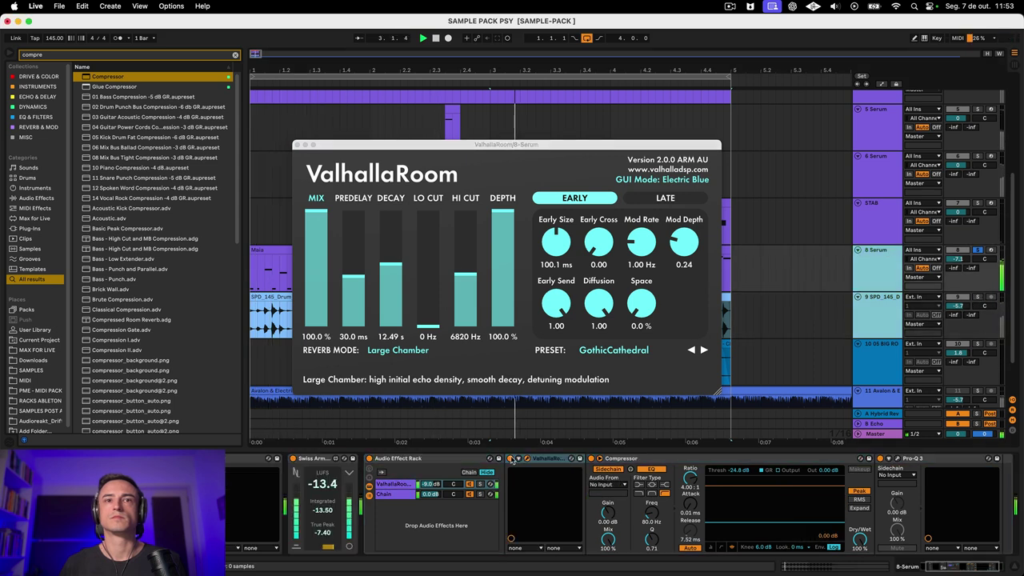
drag(430, 485, 430, 520)
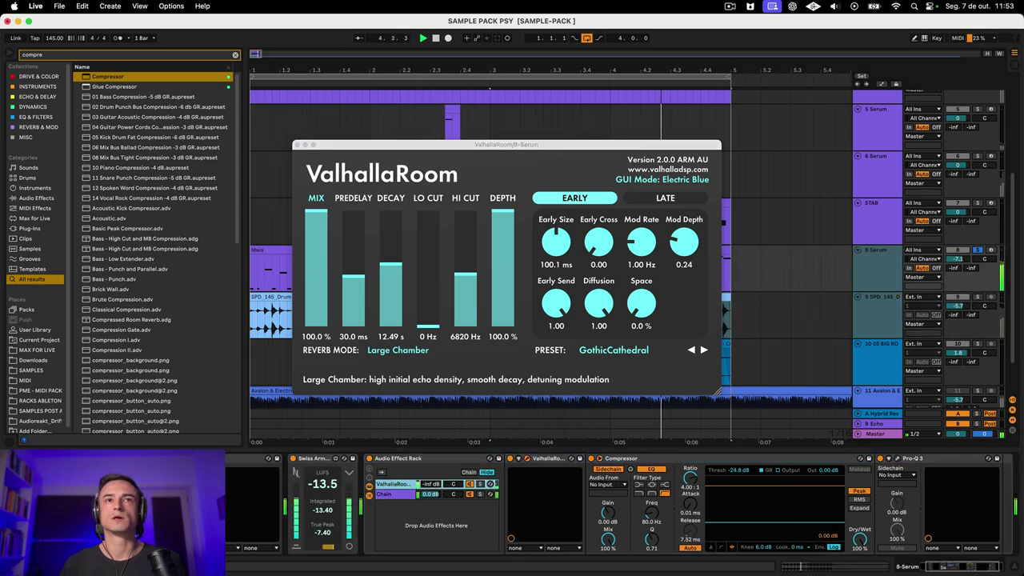
drag(430, 485, 430, 460)
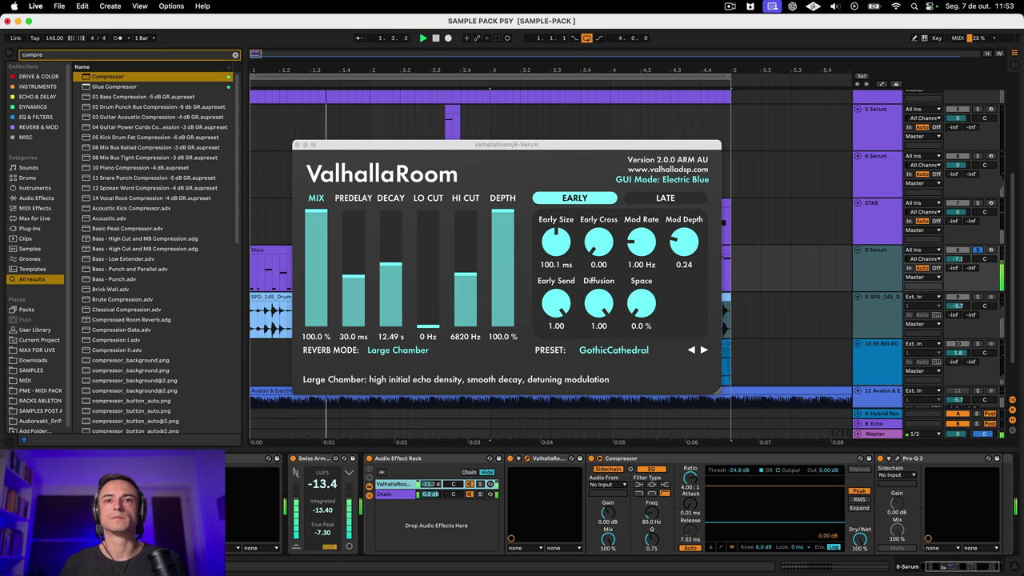
Rename the selected 8 Serum track to ARP and restart playback
click(608, 484)
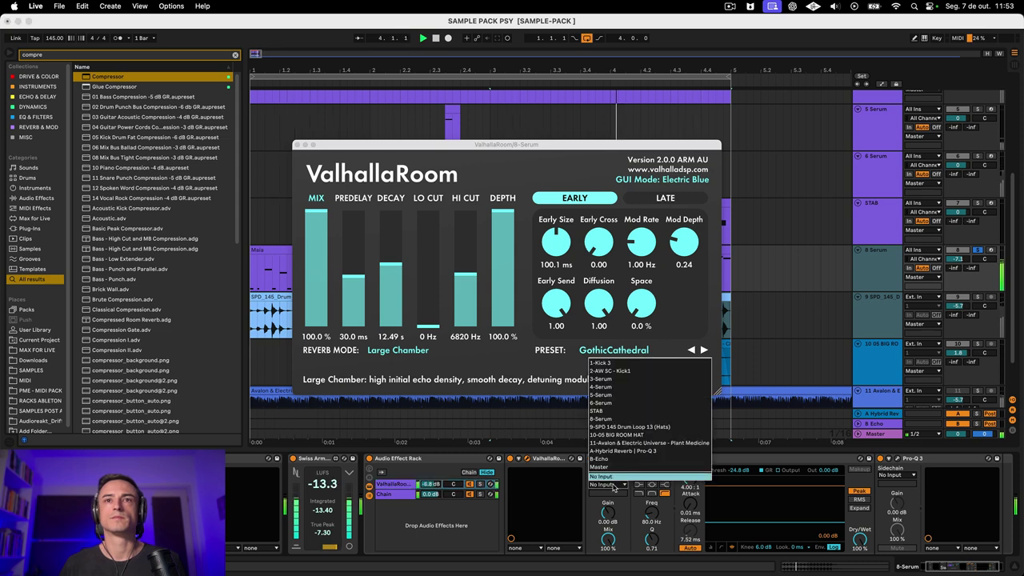
click(882, 269)
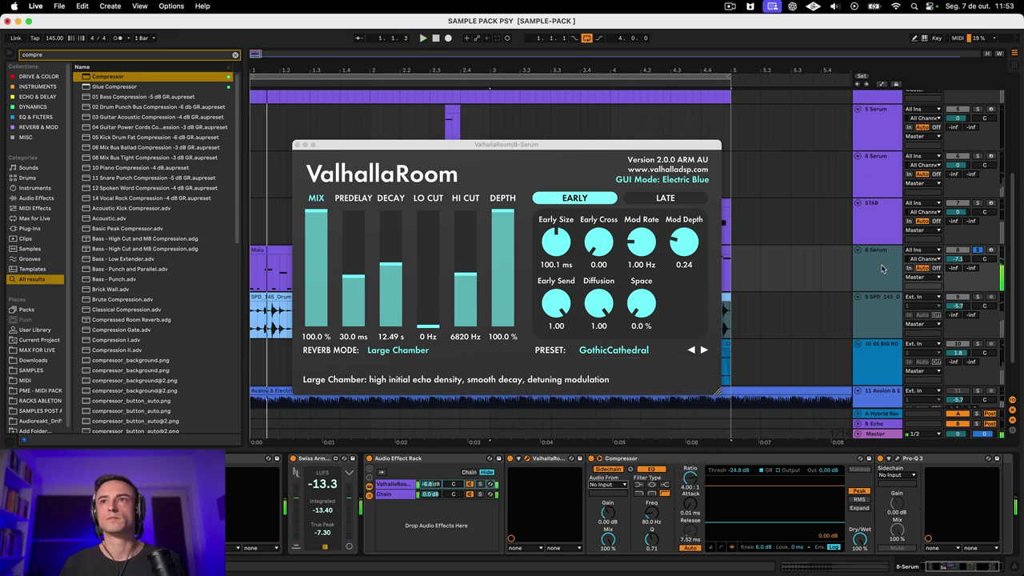
key(super+r)
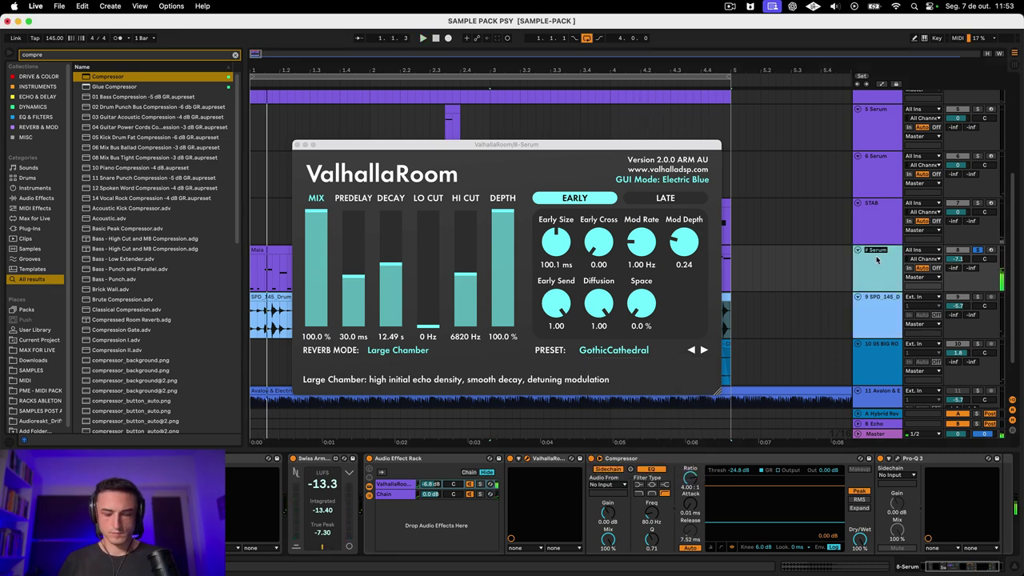
text(ARP)
key(Return)
key(space)
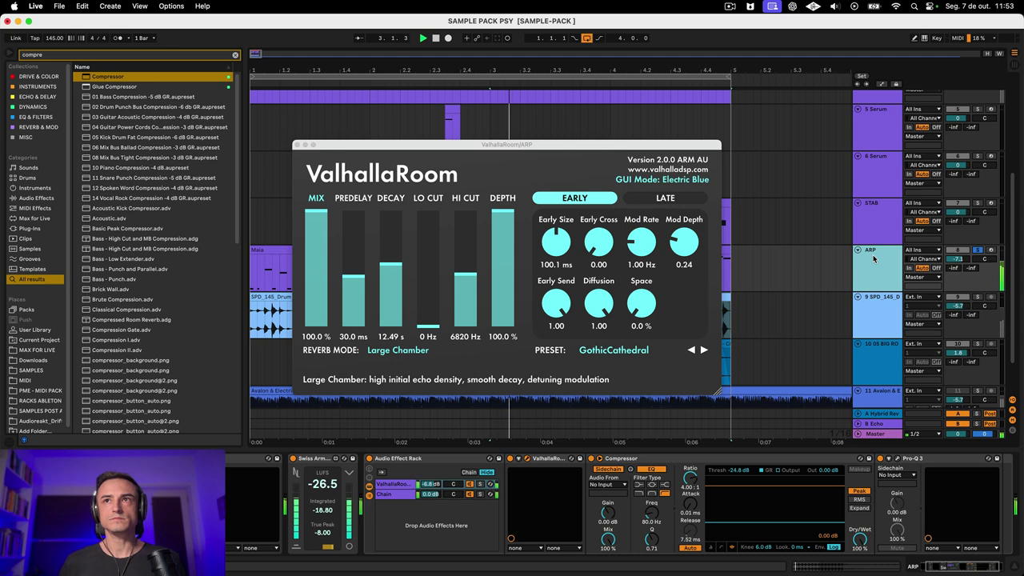
Set the Compressor's sidechain source to the ARP track and its threshold to about -17.7 dB during playback
scroll(874, 259, down, 1)
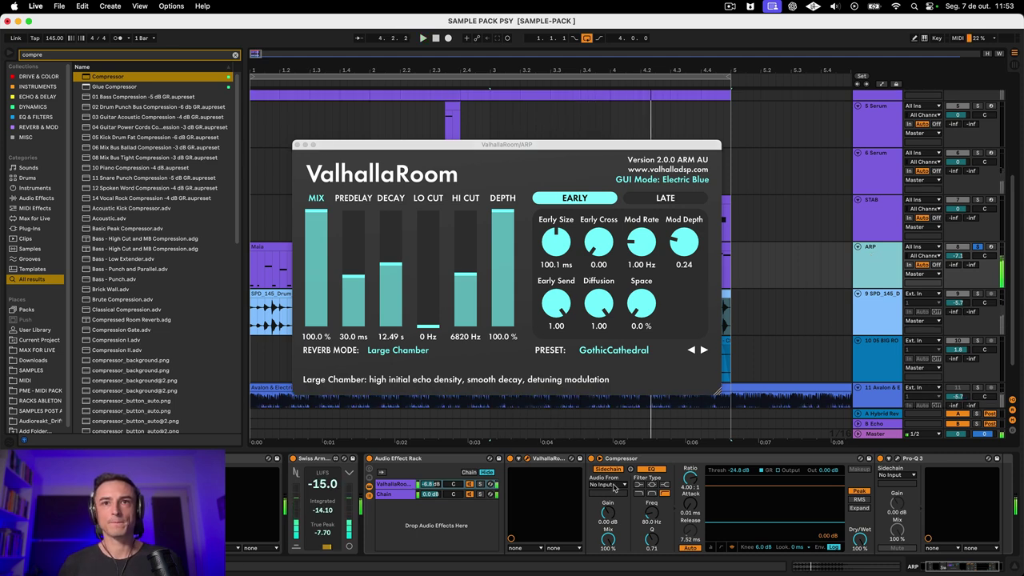
click(608, 485)
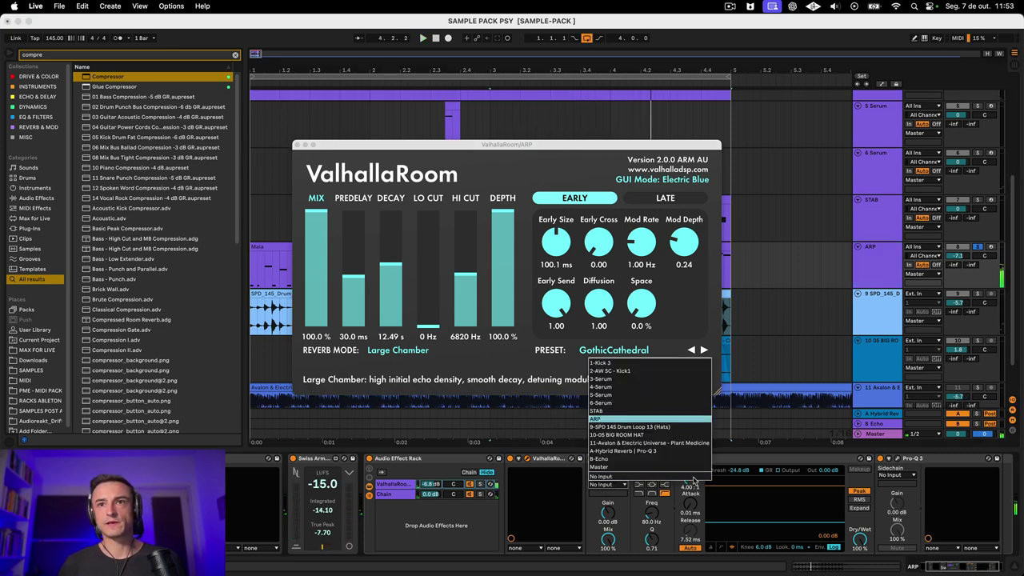
key(Return)
key(space)
mouse_move(743, 531)
mouse_down()
mouse_move(743, 552)
mouse_move(742, 517)
mouse_up()
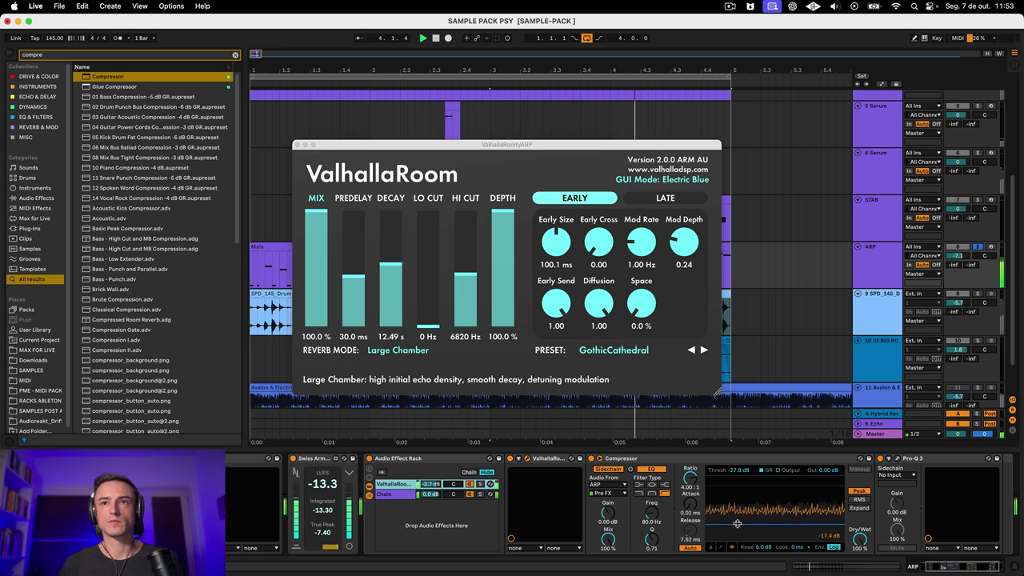
drag(737, 523, 736, 501)
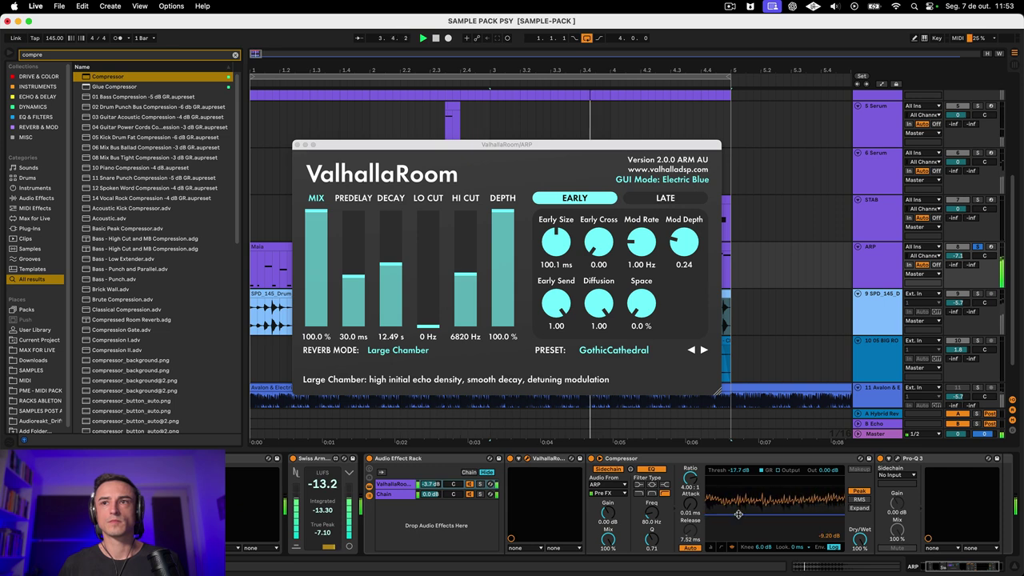
Check the low cut in the Pro-Q 3 of the ARP track's rack and close the equalizer
click(899, 459)
drag(422, 363, 513, 366)
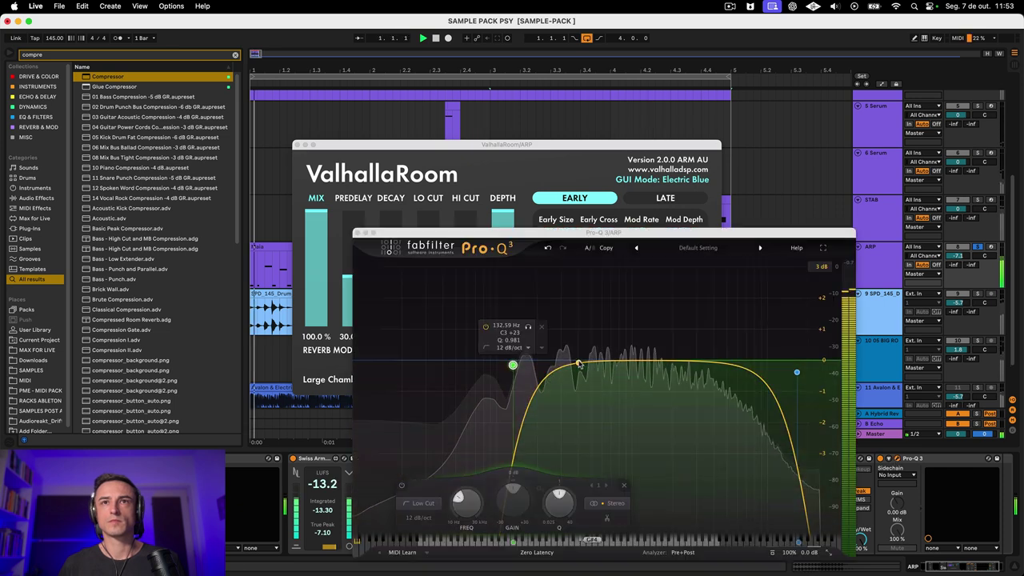
click(578, 388)
key(super+w)
scroll(998, 188, down, 1)
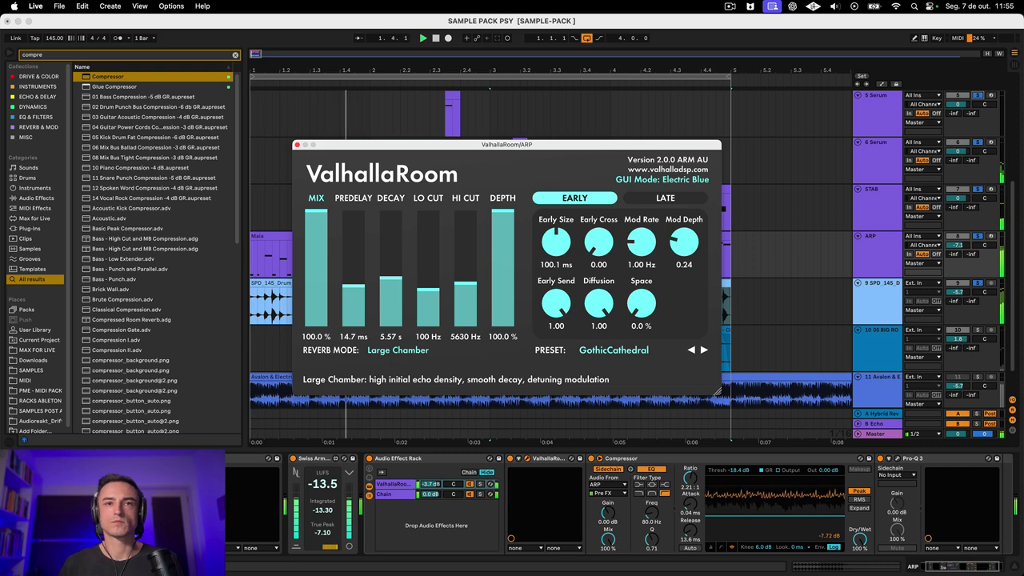
Select the ARP track's Audio Effect Rack, open its ValhallaRoom and shorten the decay to about 0.97 s during playback
click(381, 459)
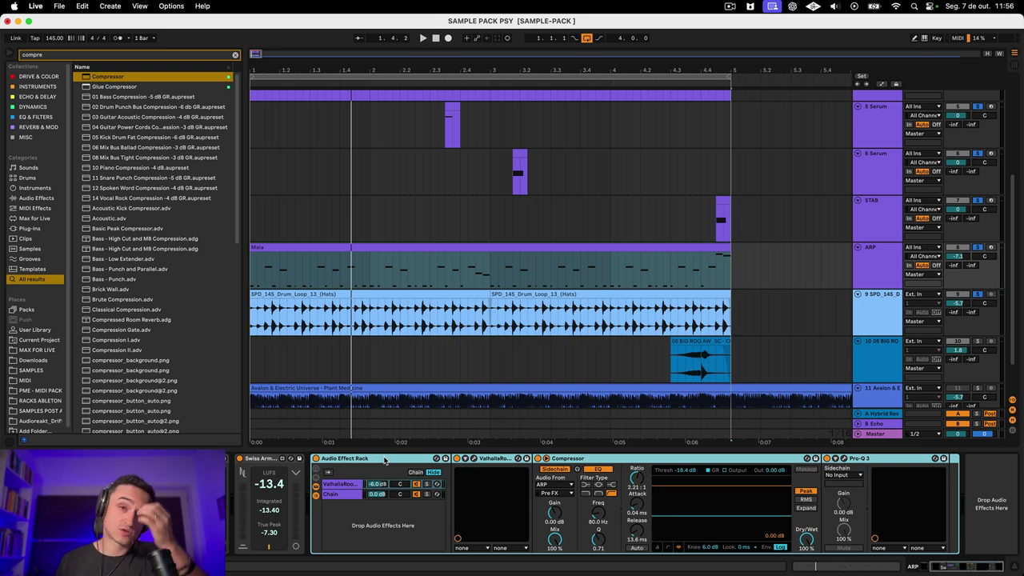
scroll(675, 439, down, 2)
key(space)
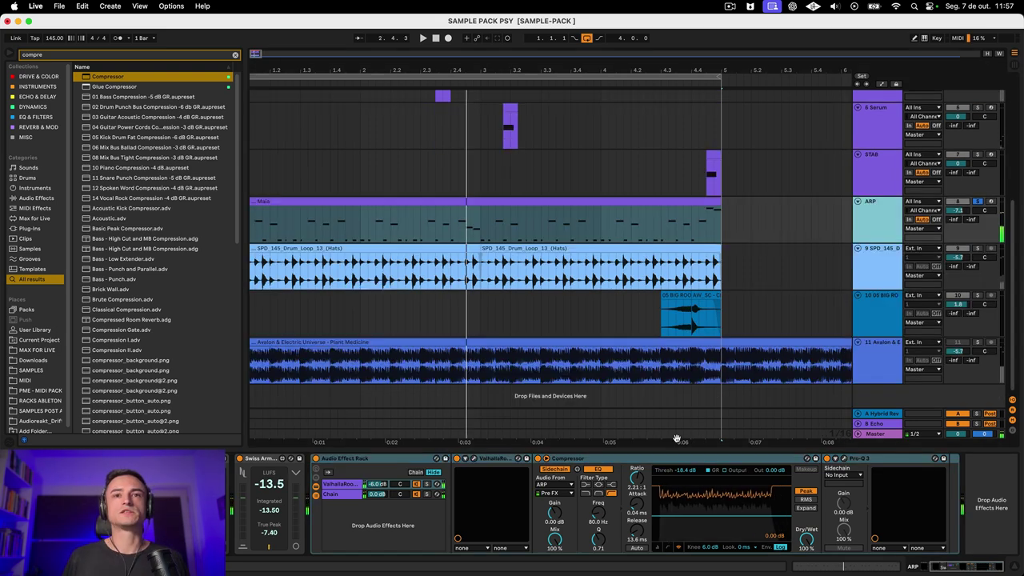
click(476, 460)
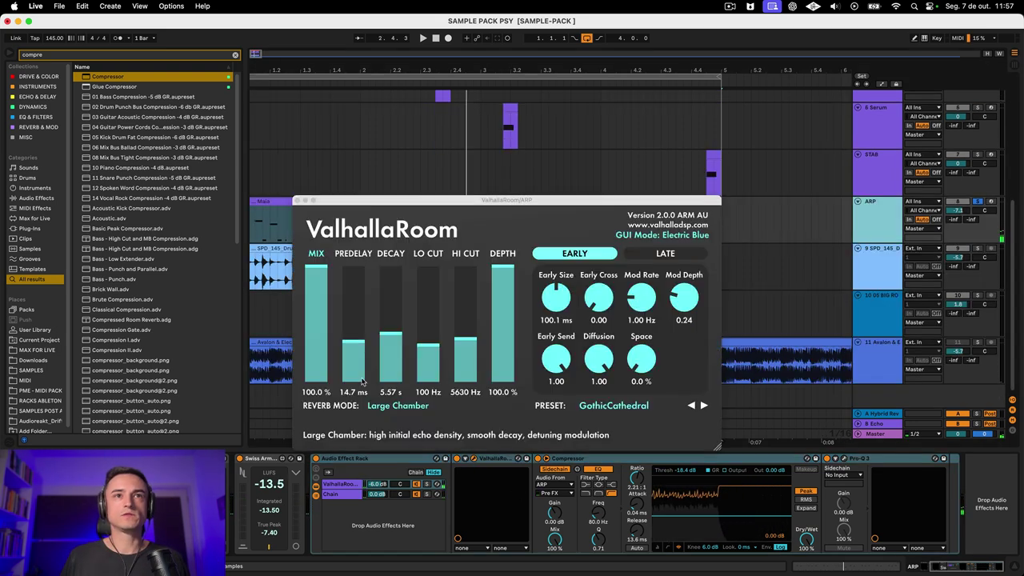
drag(380, 339, 387, 360)
key(space)
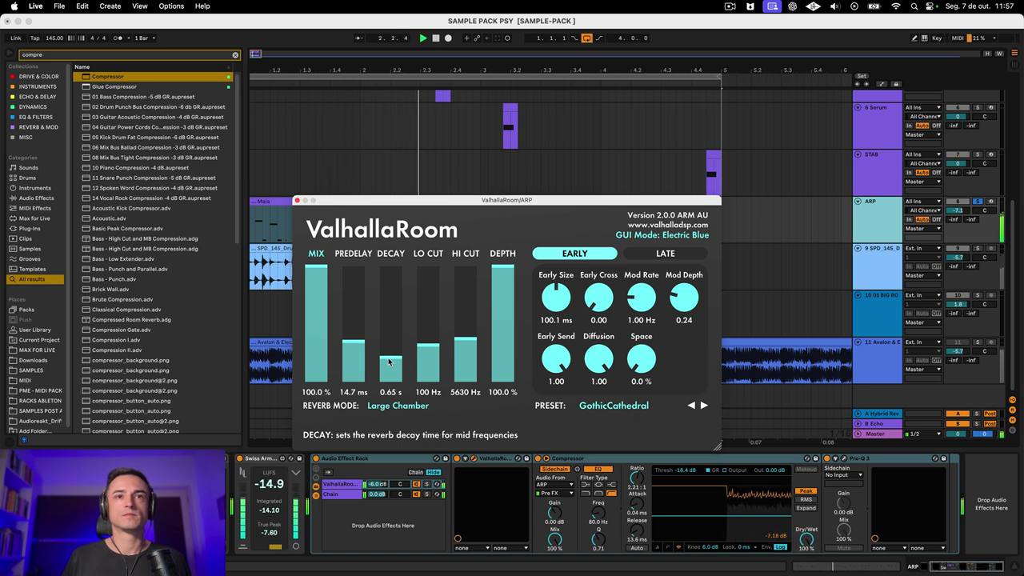
drag(390, 362, 390, 345)
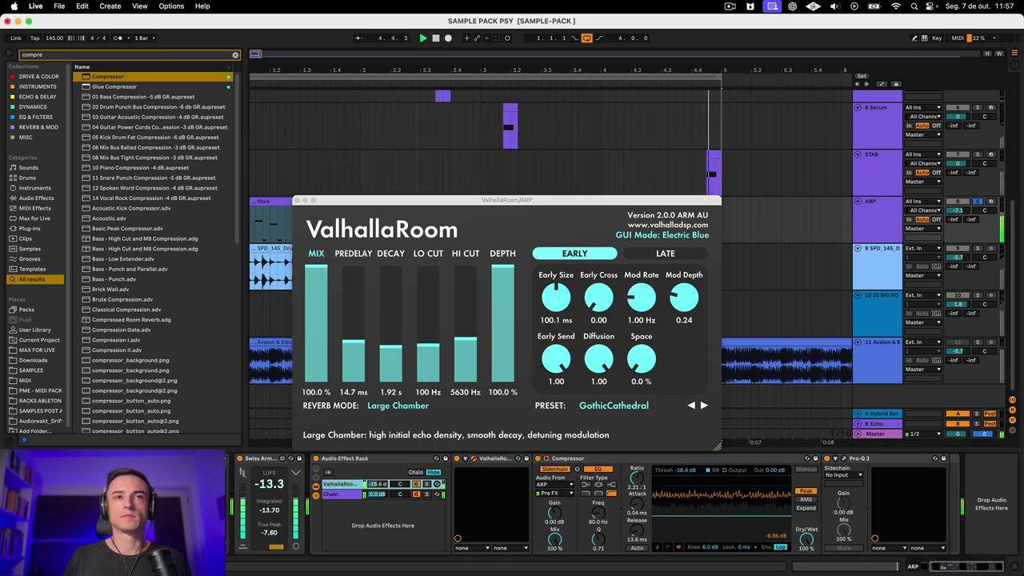
mouse_move(389, 346)
mouse_down()
mouse_move(389, 332)
mouse_move(389, 360)
mouse_up()
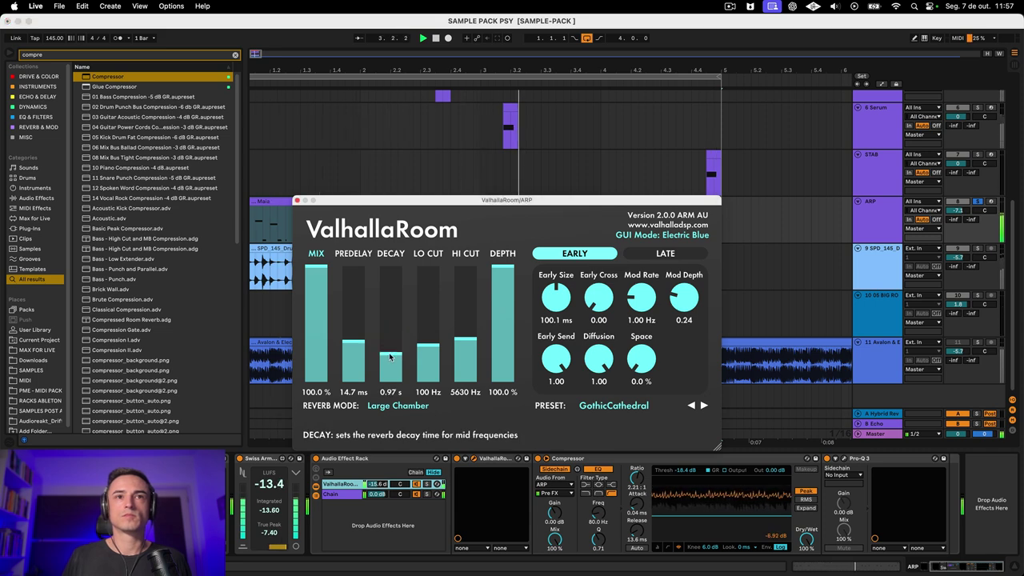
Switch ValhallaRoom's reverb mode to Medium Room and raise its decay to about 8.29 s
click(397, 406)
click(402, 418)
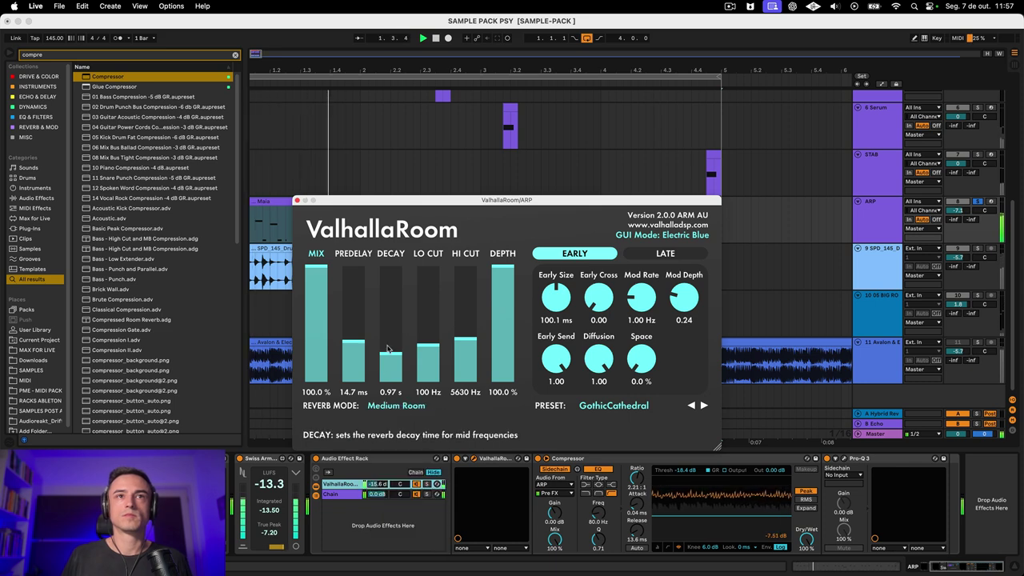
drag(390, 355, 395, 325)
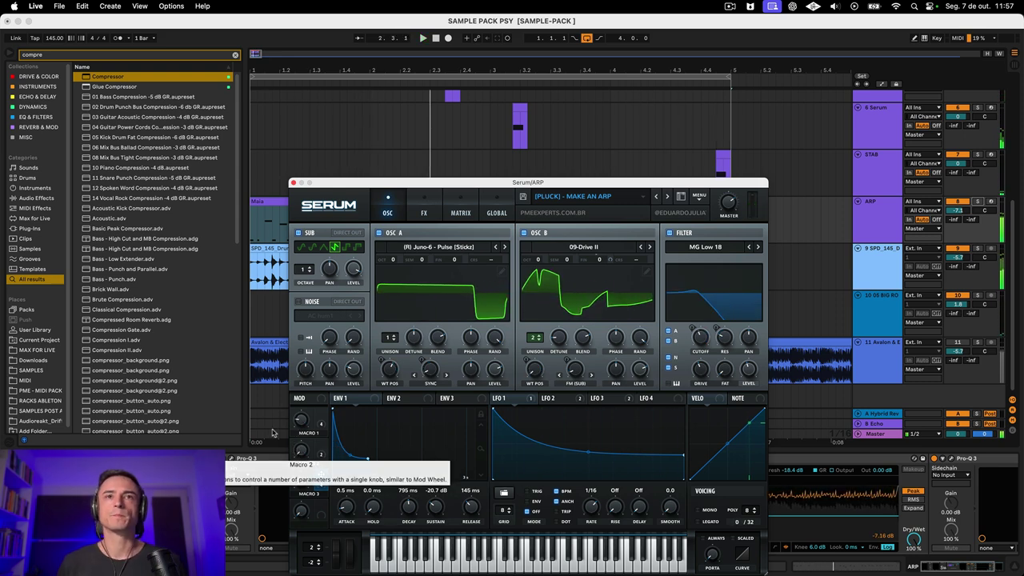
Try Serum's built-in Reverb among the ARP patch's effects, switch it off again and close the synth
drag(439, 182, 412, 139)
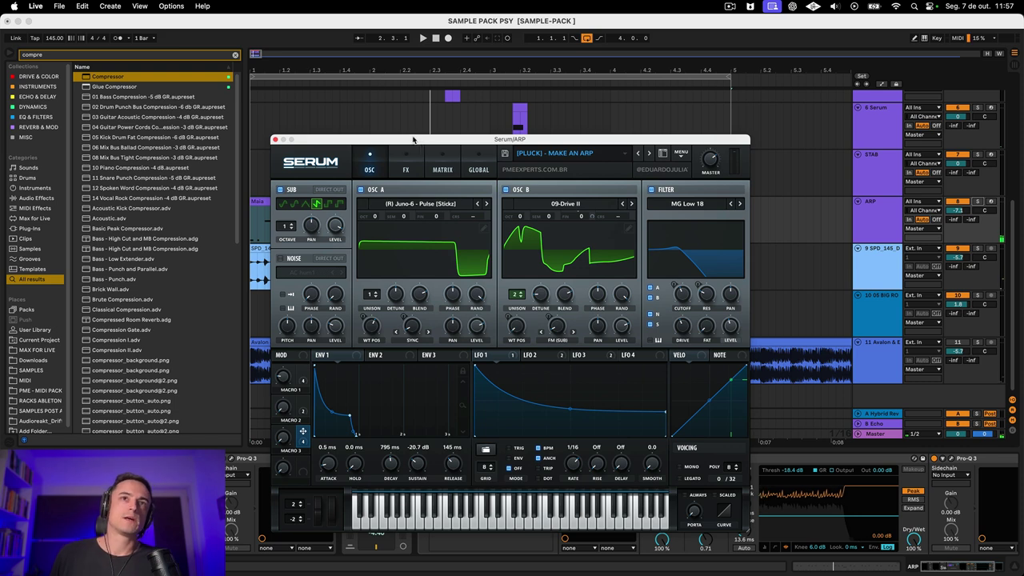
click(406, 169)
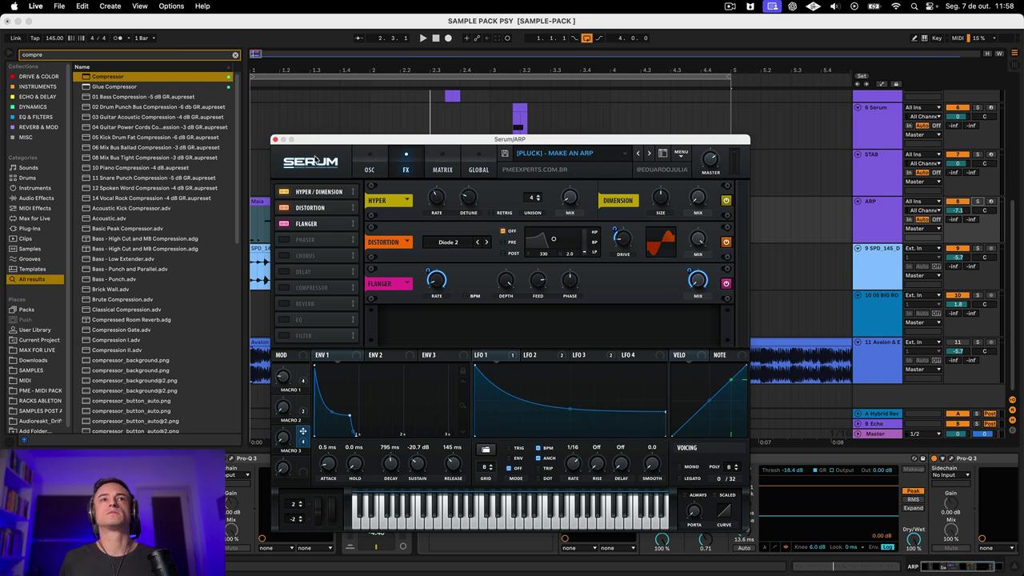
drag(316, 146, 312, 136)
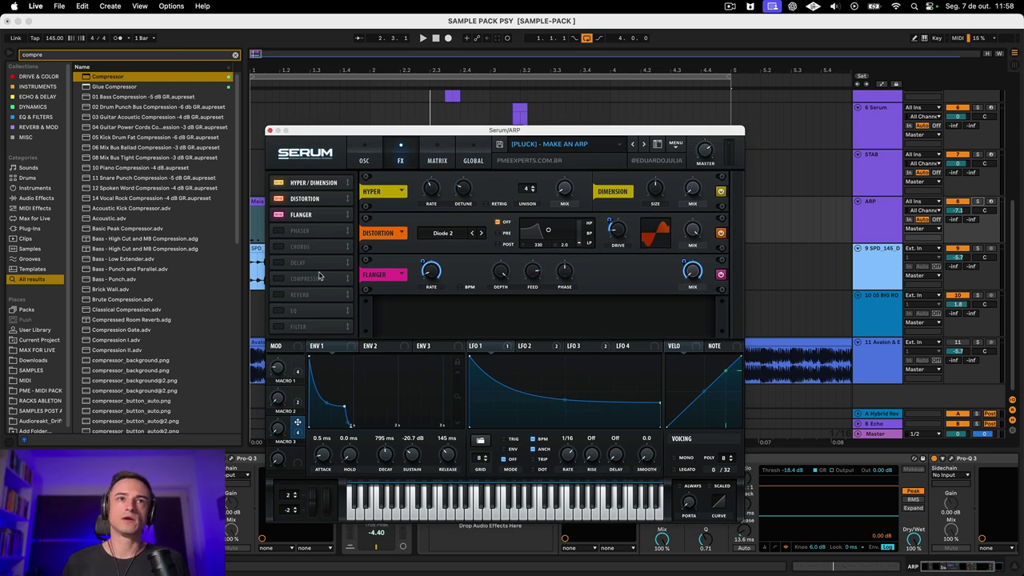
click(279, 295)
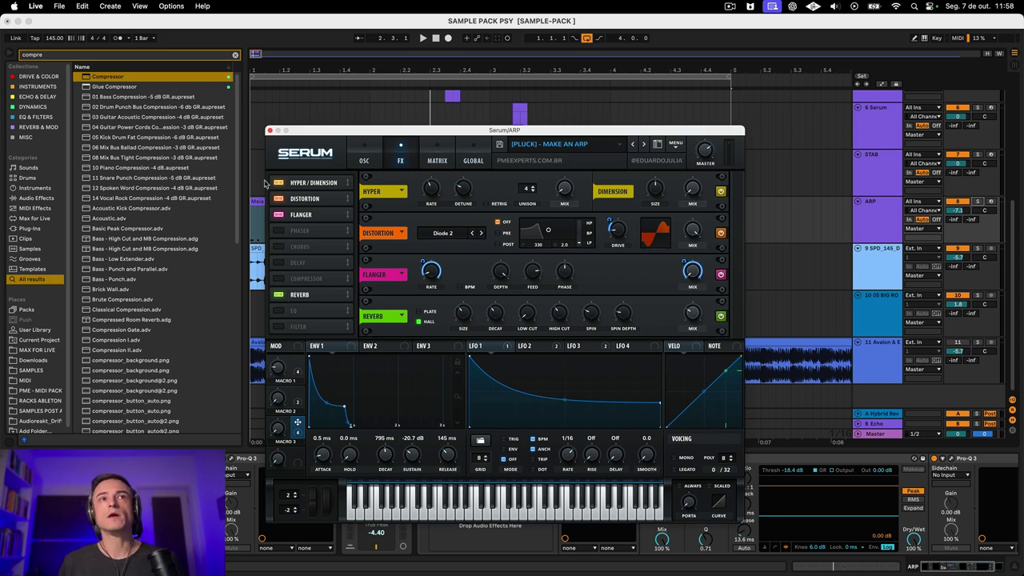
click(279, 294)
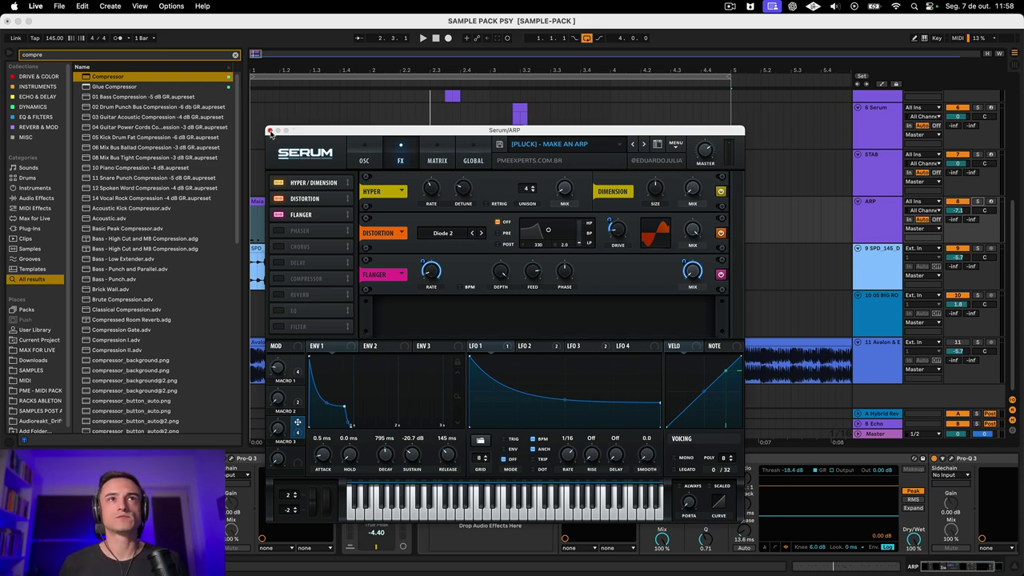
click(270, 131)
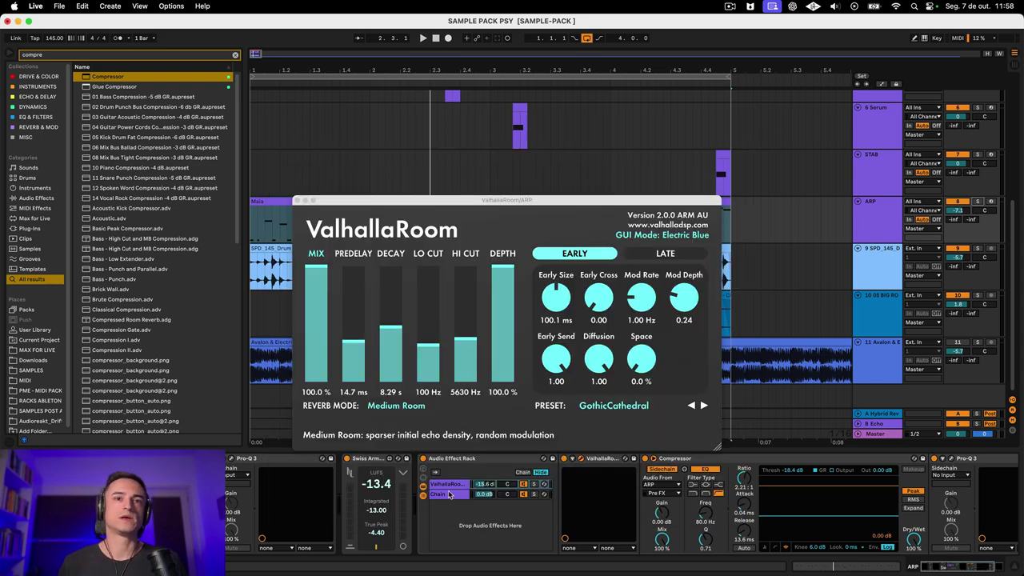
Close ValhallaRoom and select the ARP track's Audio Effect Rack
click(297, 201)
click(459, 462)
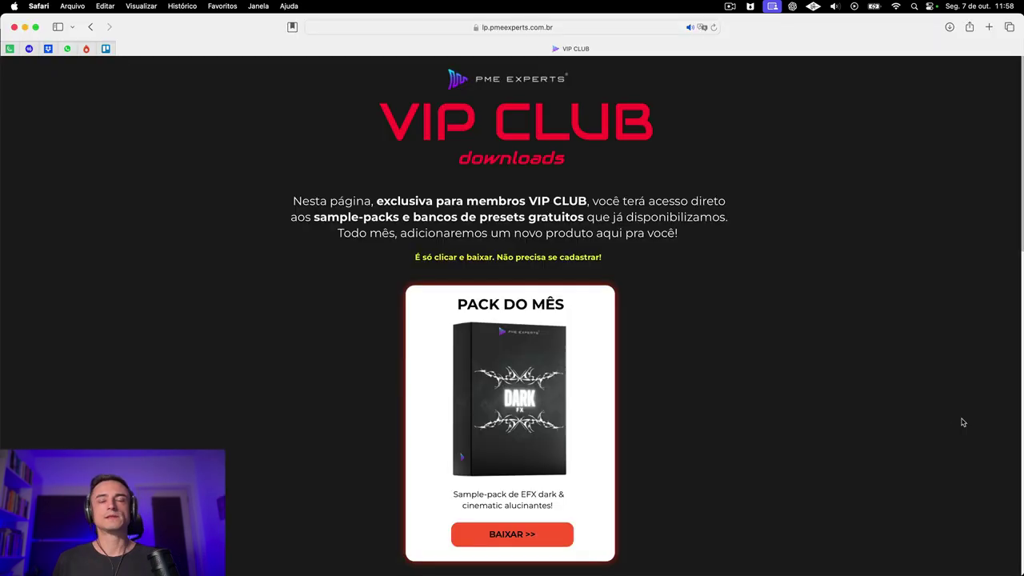
Examine the sample packs and preset banks offered on the VIP CLUB downloads page in Safari
scroll(961, 421, down, 2)
scroll(958, 424, up, 2)
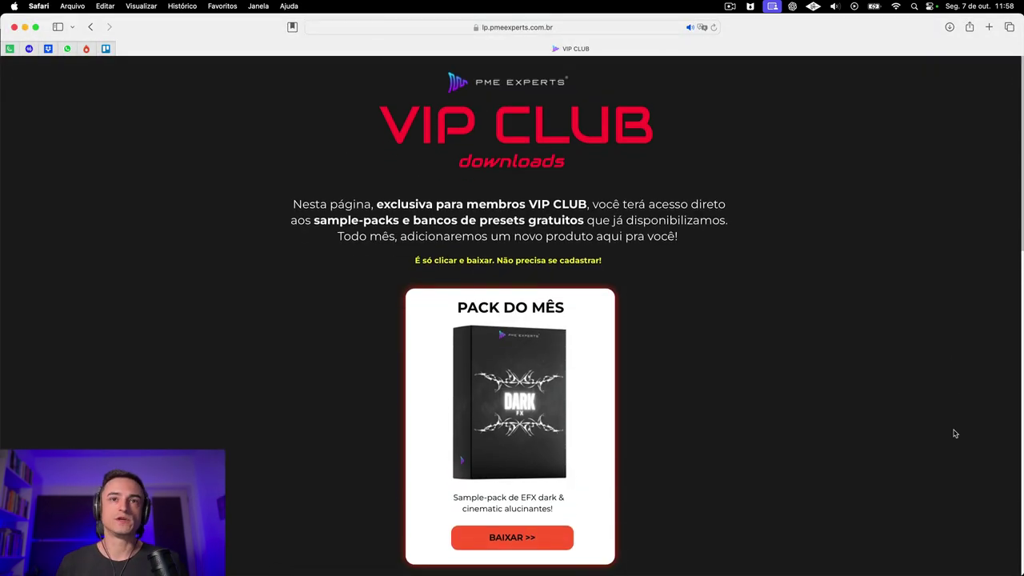
scroll(610, 439, down, 10)
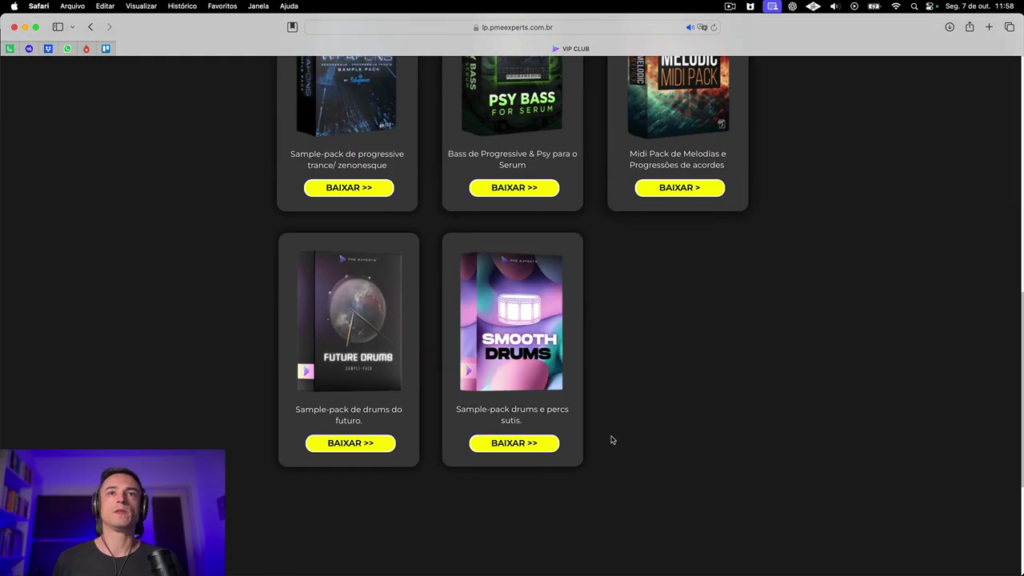
scroll(611, 439, up, 6)
scroll(610, 439, down, 3)
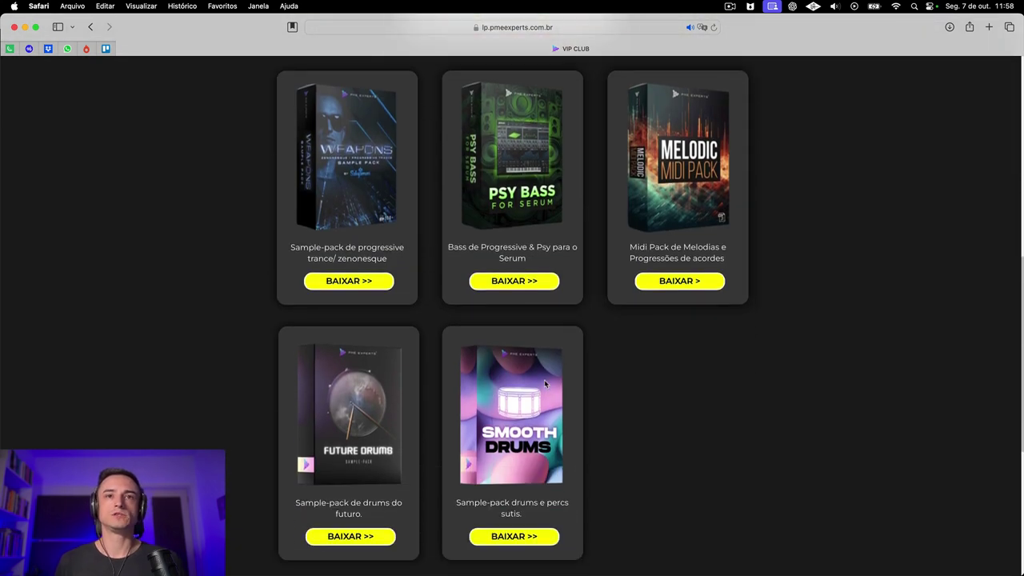
scroll(736, 472, up, 10)
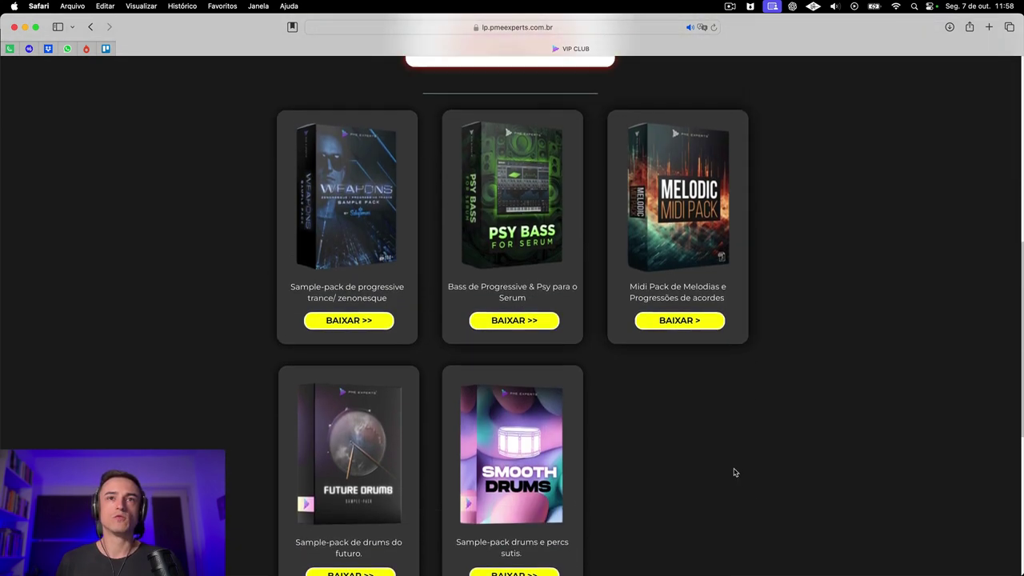
scroll(723, 468, down, 10)
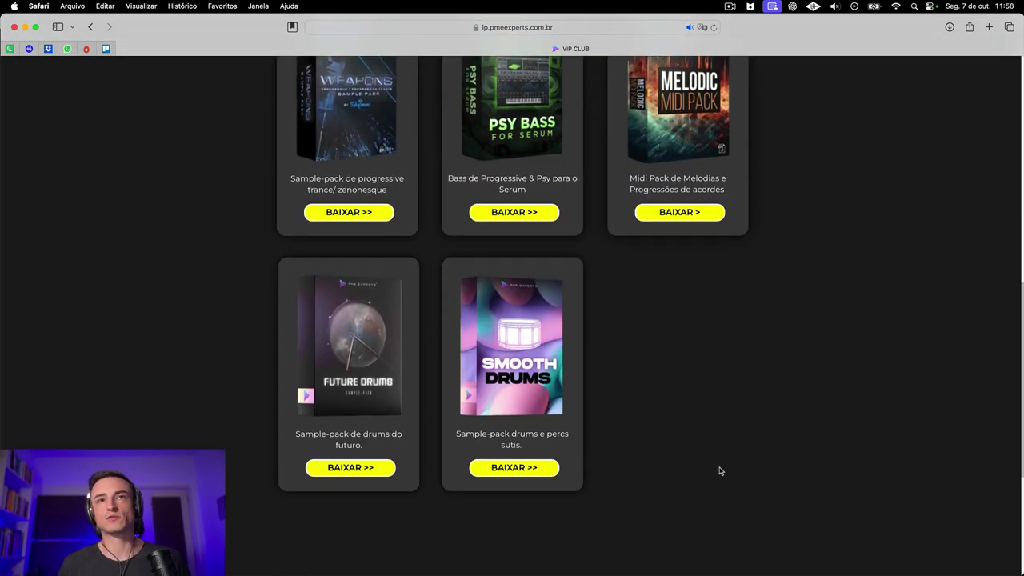
scroll(340, 232, up, 2)
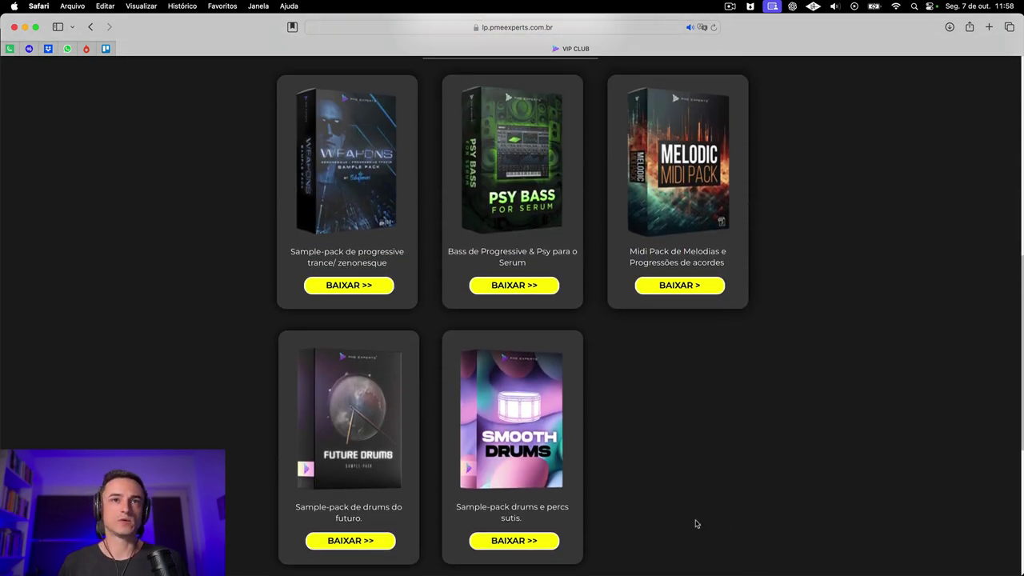
scroll(843, 514, up, 10)
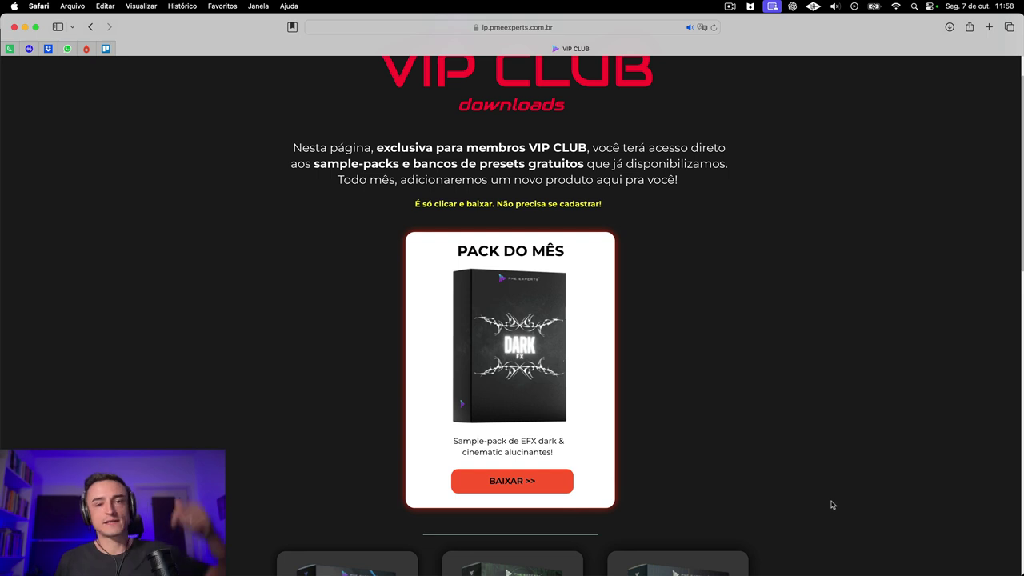
scroll(880, 528, down, 3)
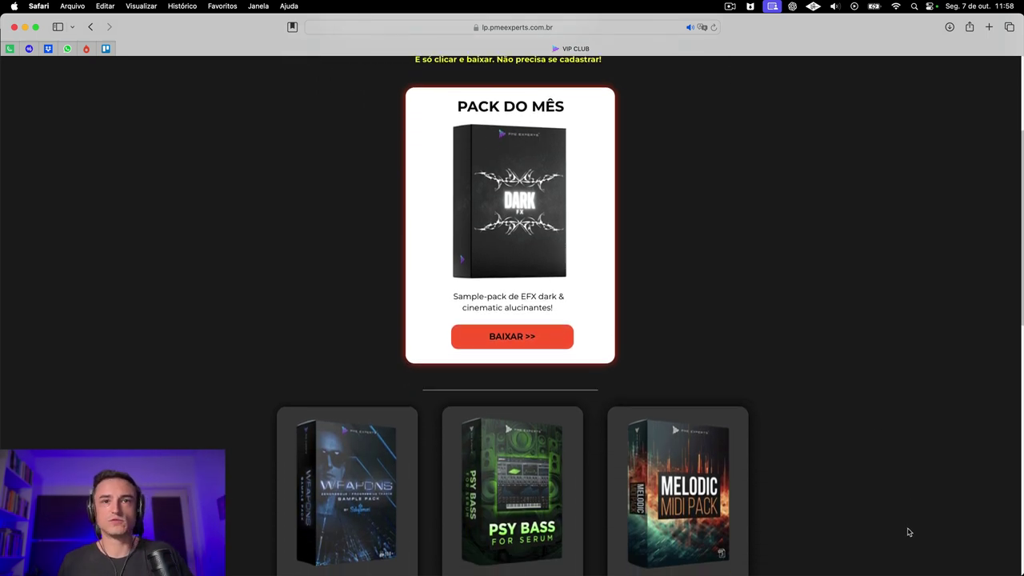
scroll(908, 531, down, 4)
scroll(904, 530, up, 5)
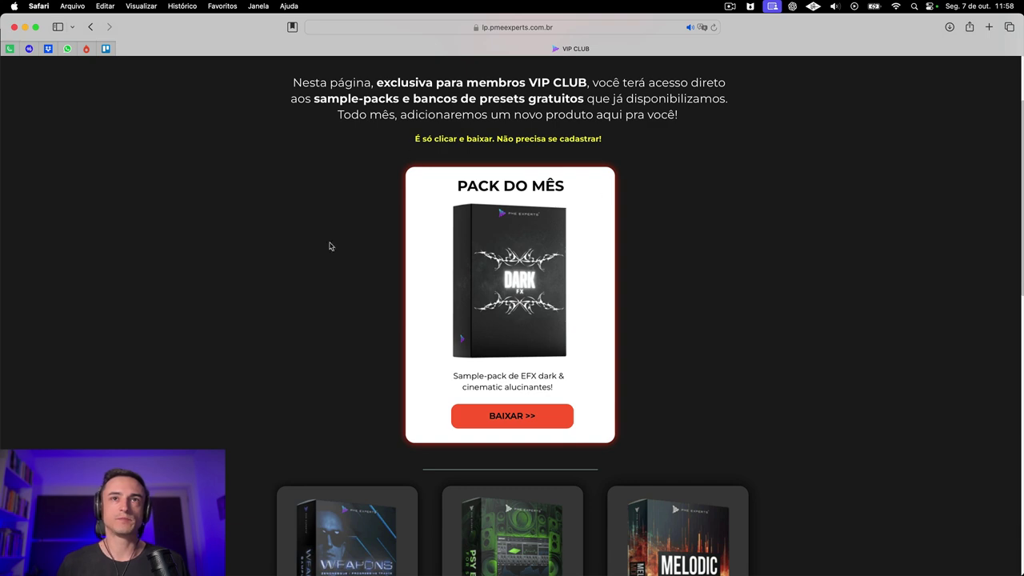
scroll(789, 418, down, 5)
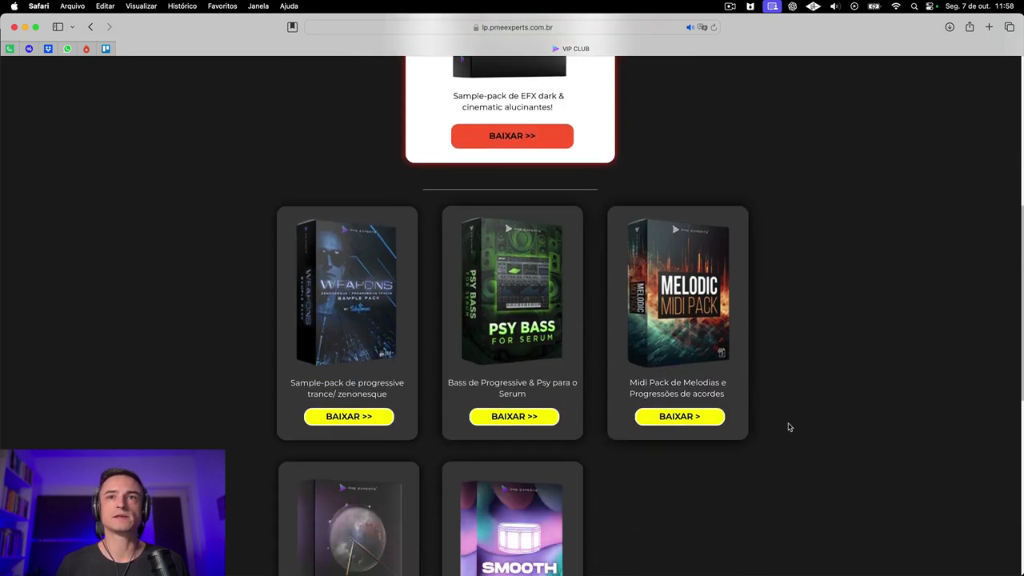
scroll(559, 513, down, 4)
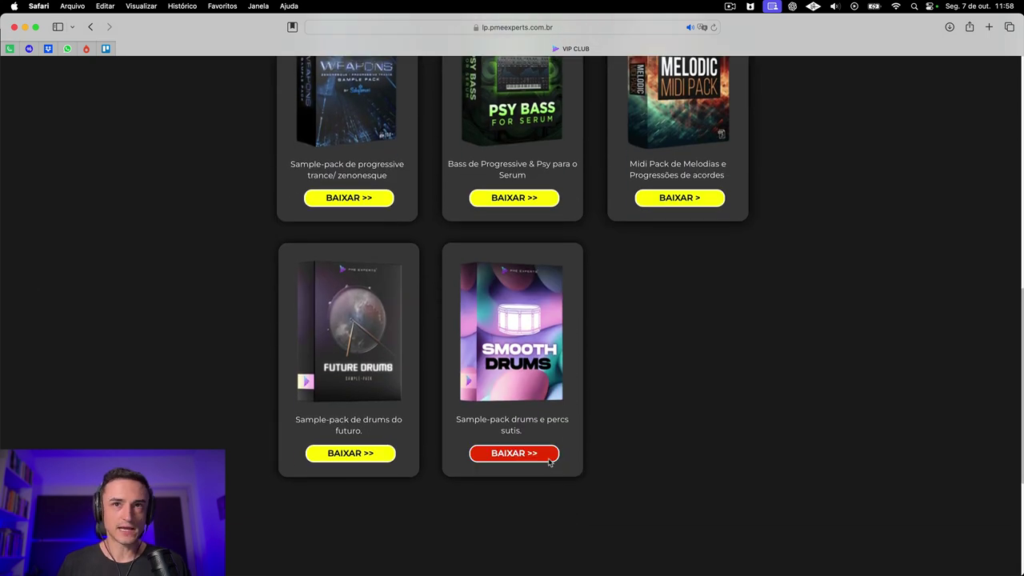
scroll(679, 510, up, 11)
scroll(668, 507, down, 3)
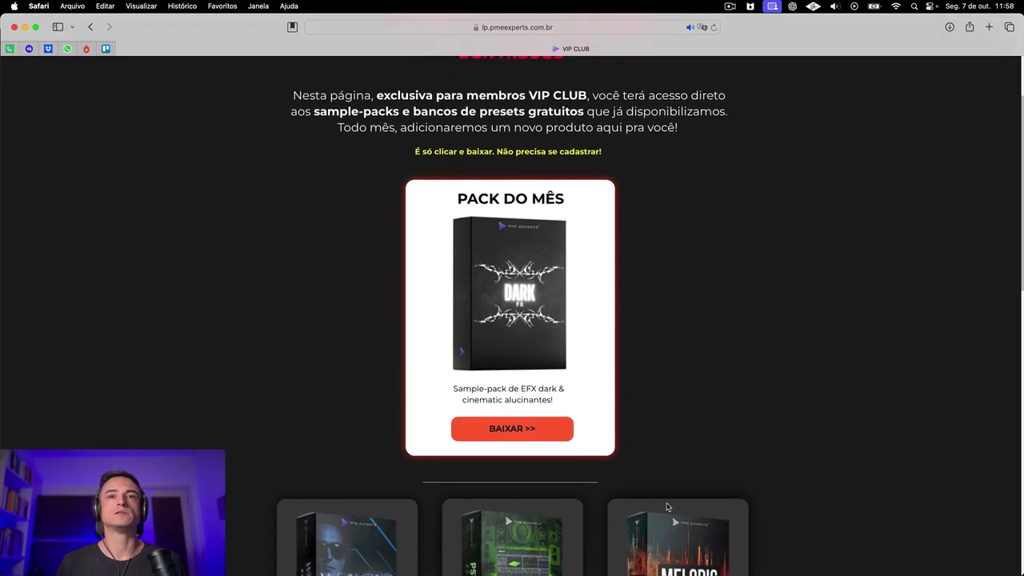